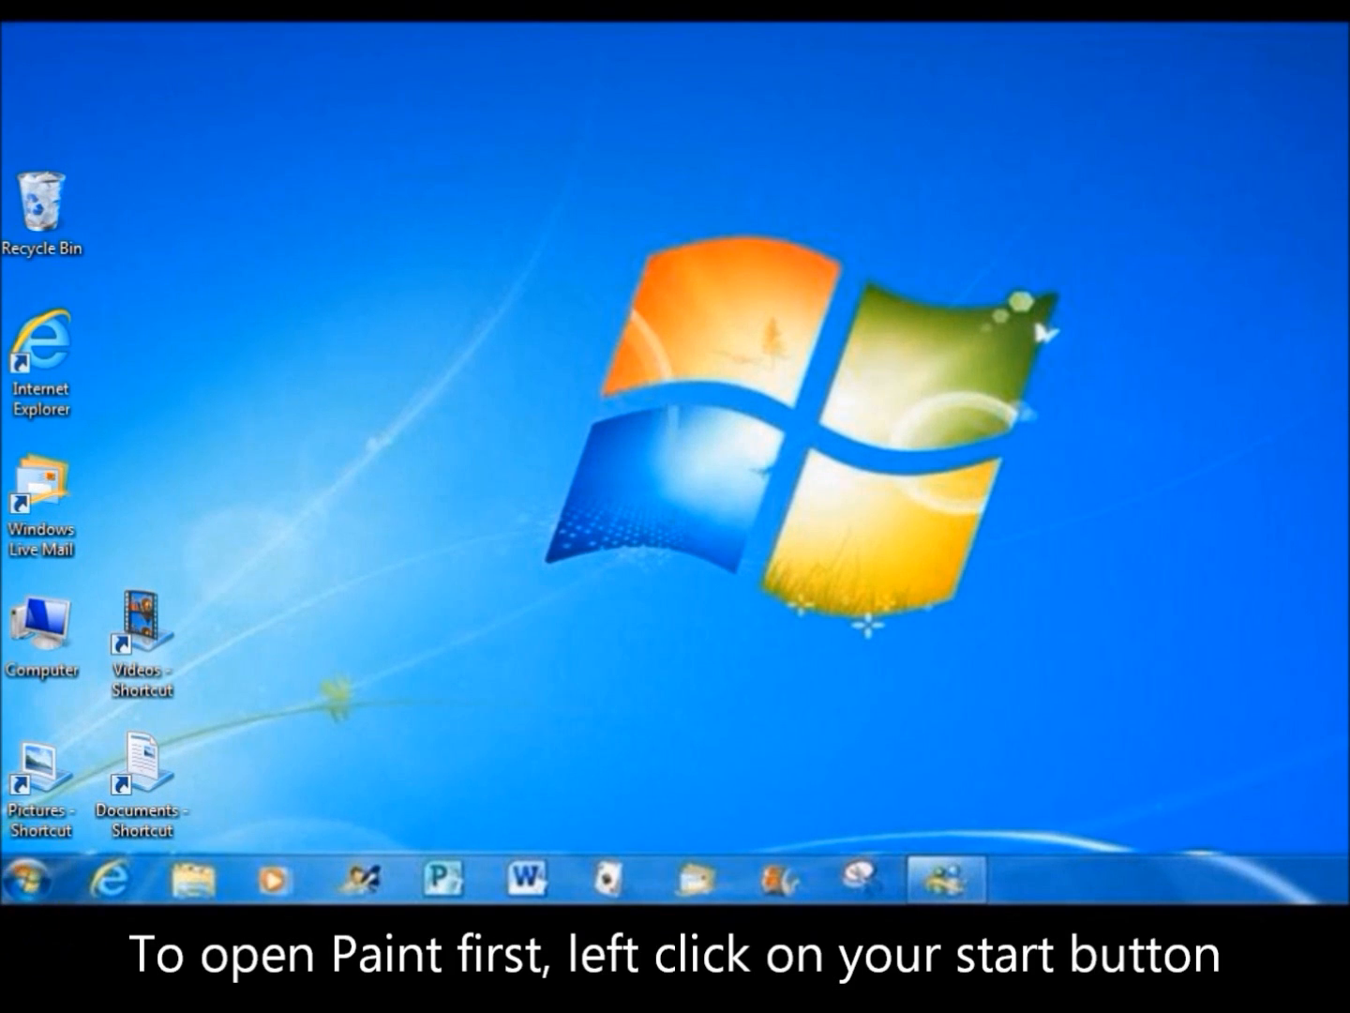
Open Paint from the Accessories group of the installed programs.
{"action": "left_click", "coordinate": [25, 878]}
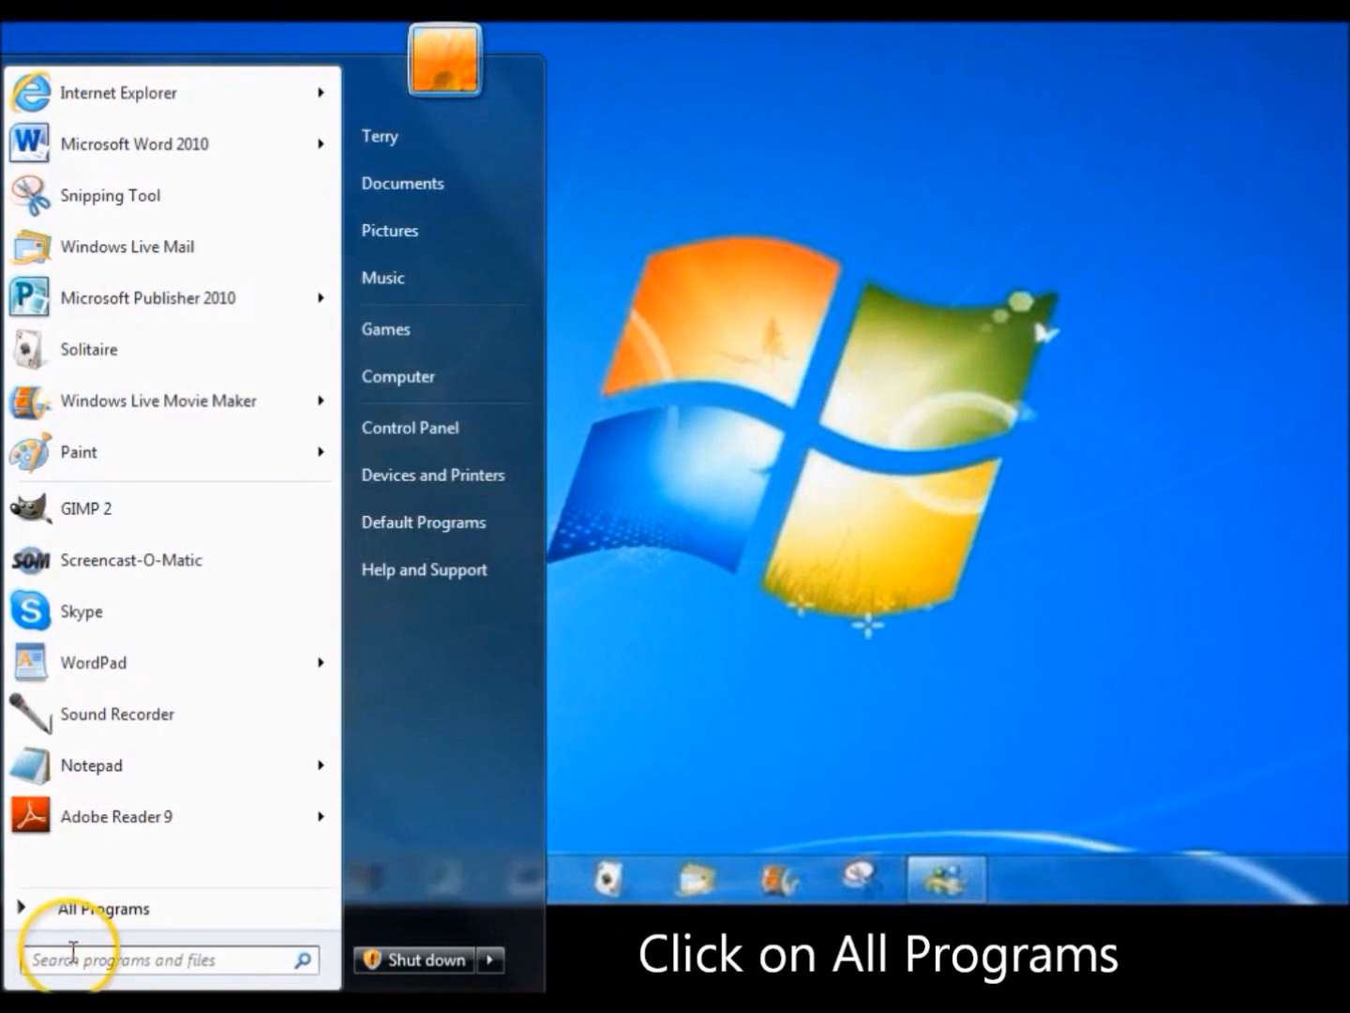
{"action": "left_click", "coordinate": [99, 911]}
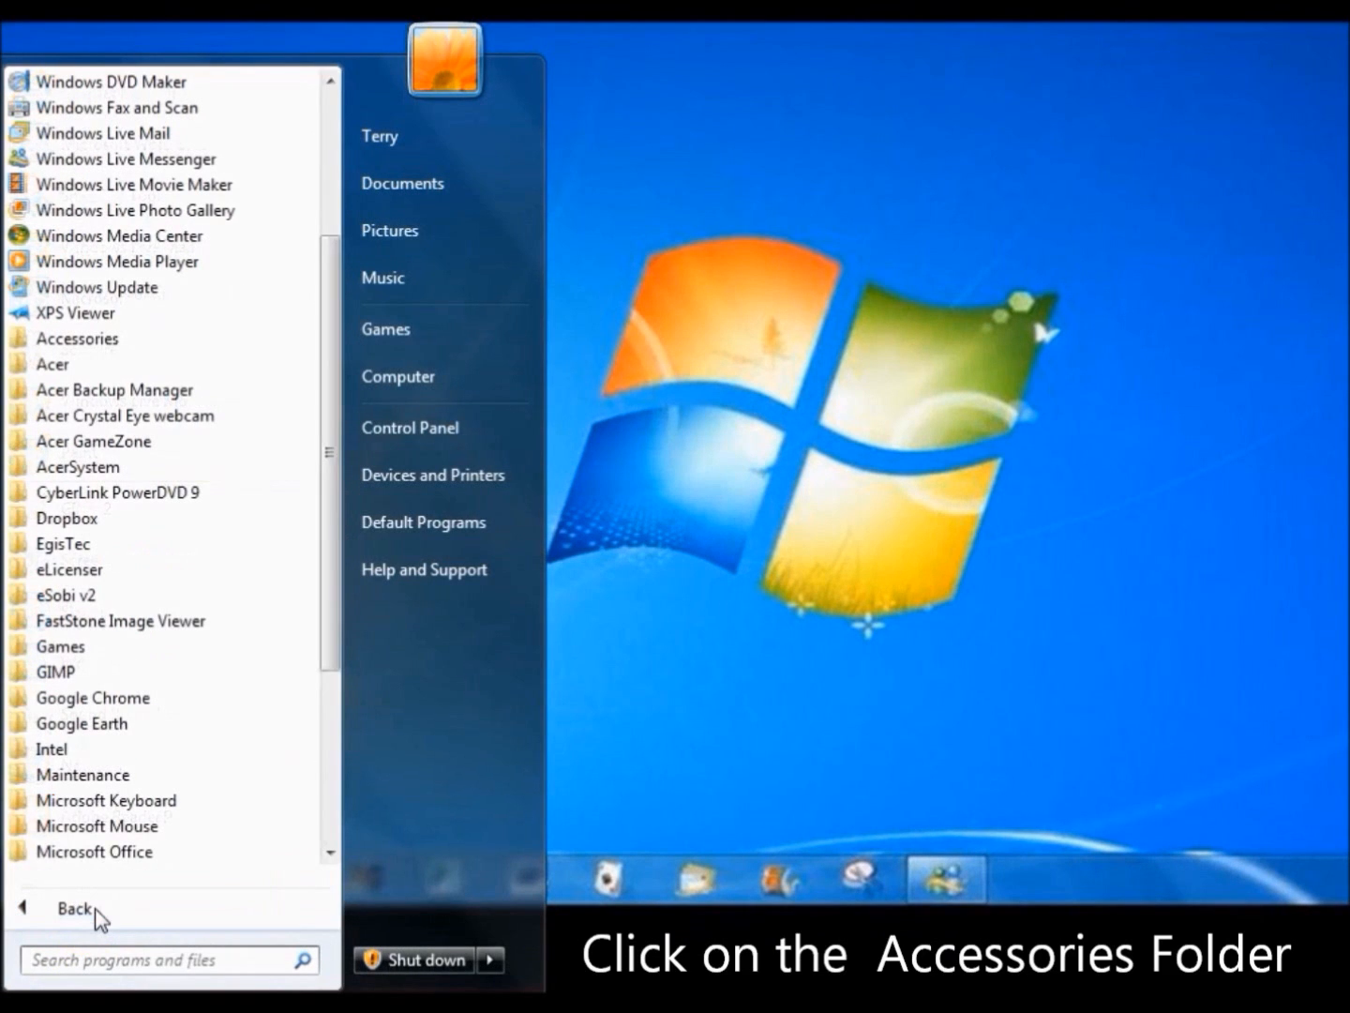
{"action": "left_click", "coordinate": [69, 341]}
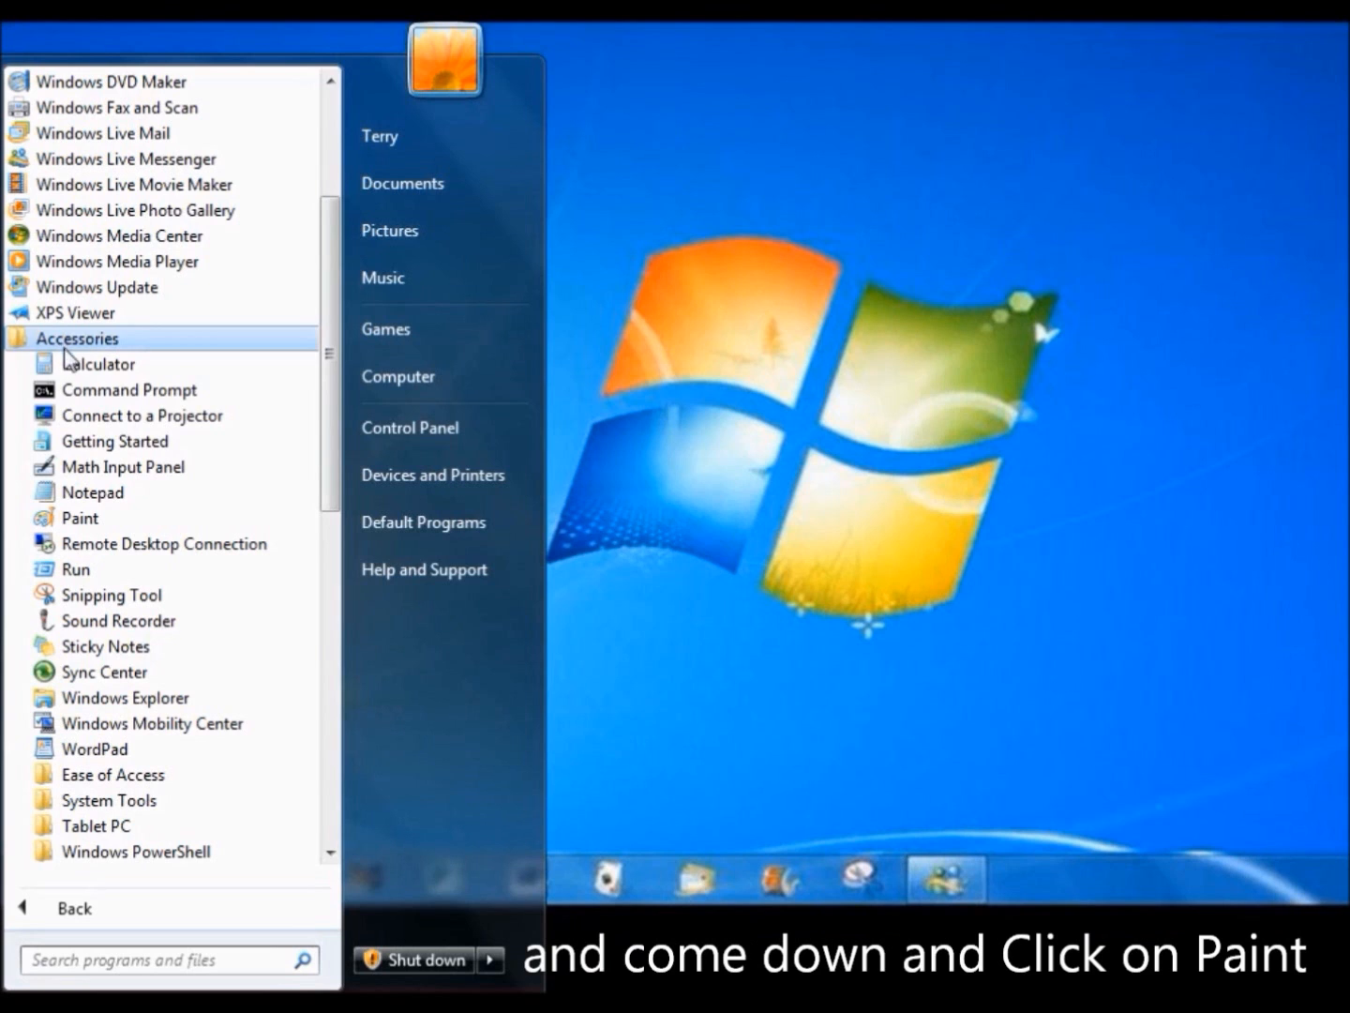
{"action": "left_click", "coordinate": [81, 519]}
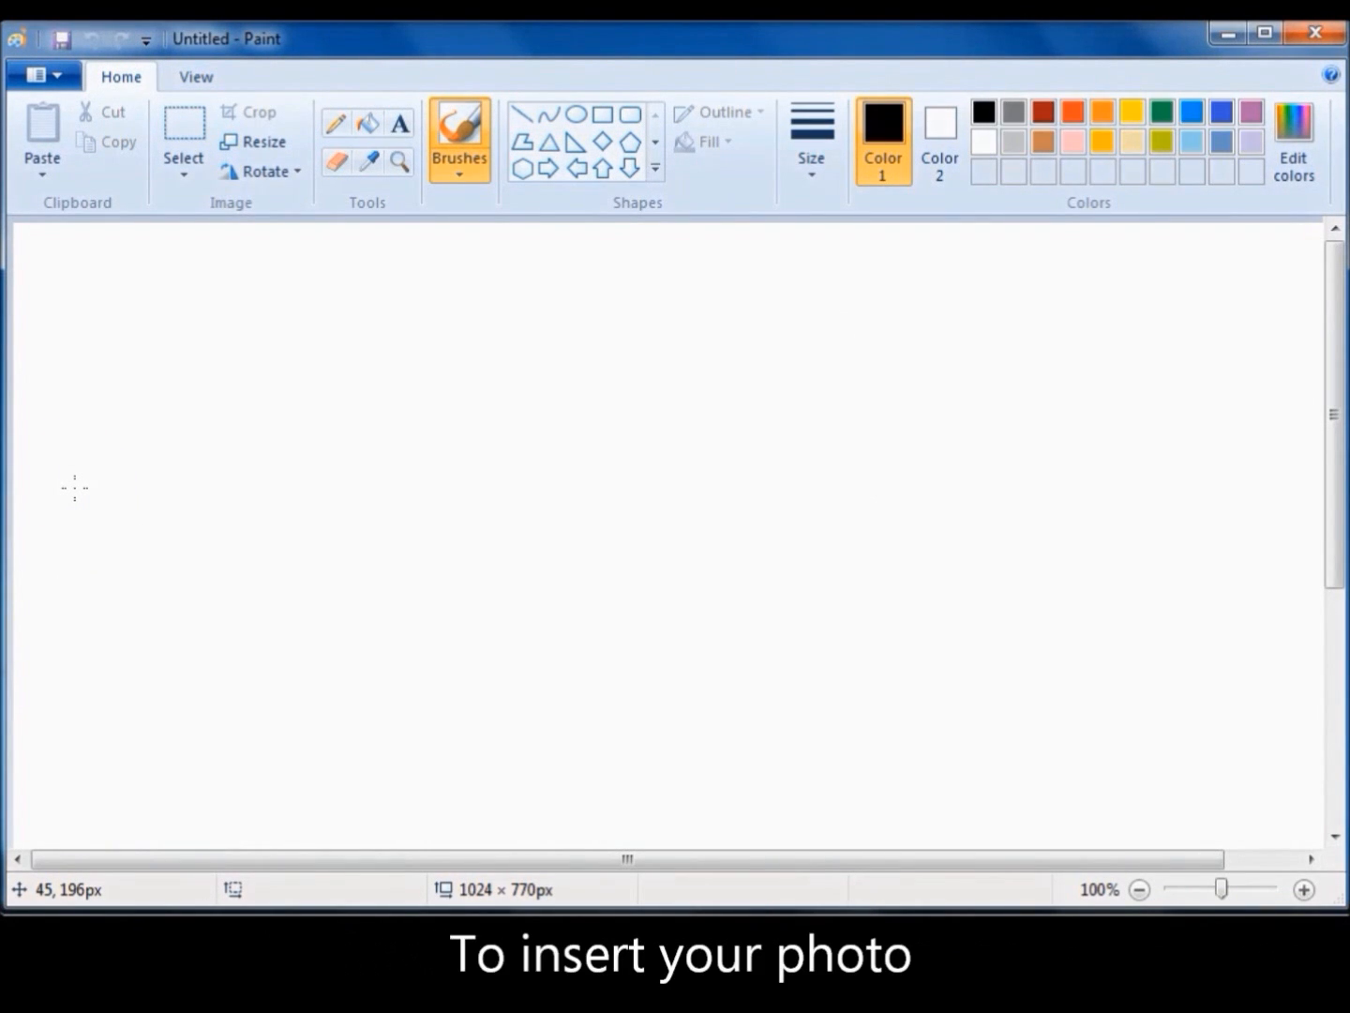
Insert the "away we go" picture from the sample pictures for editing folder onto the blank canvas, and close Paint without saving.
{"action": "left_click", "coordinate": [43, 177]}
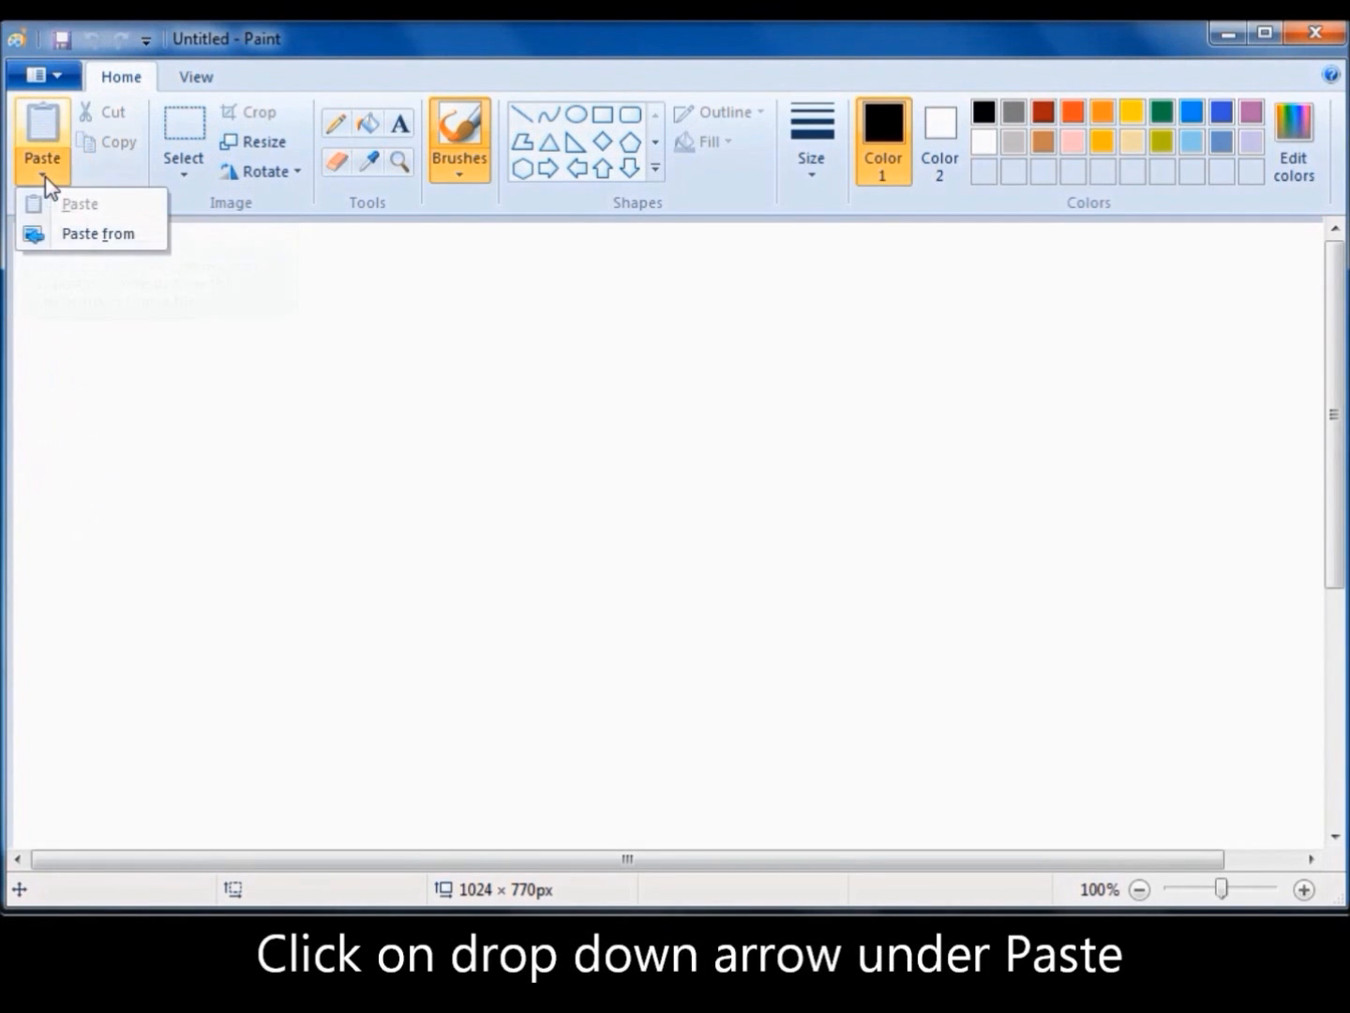
{"action": "left_click", "coordinate": [42, 240]}
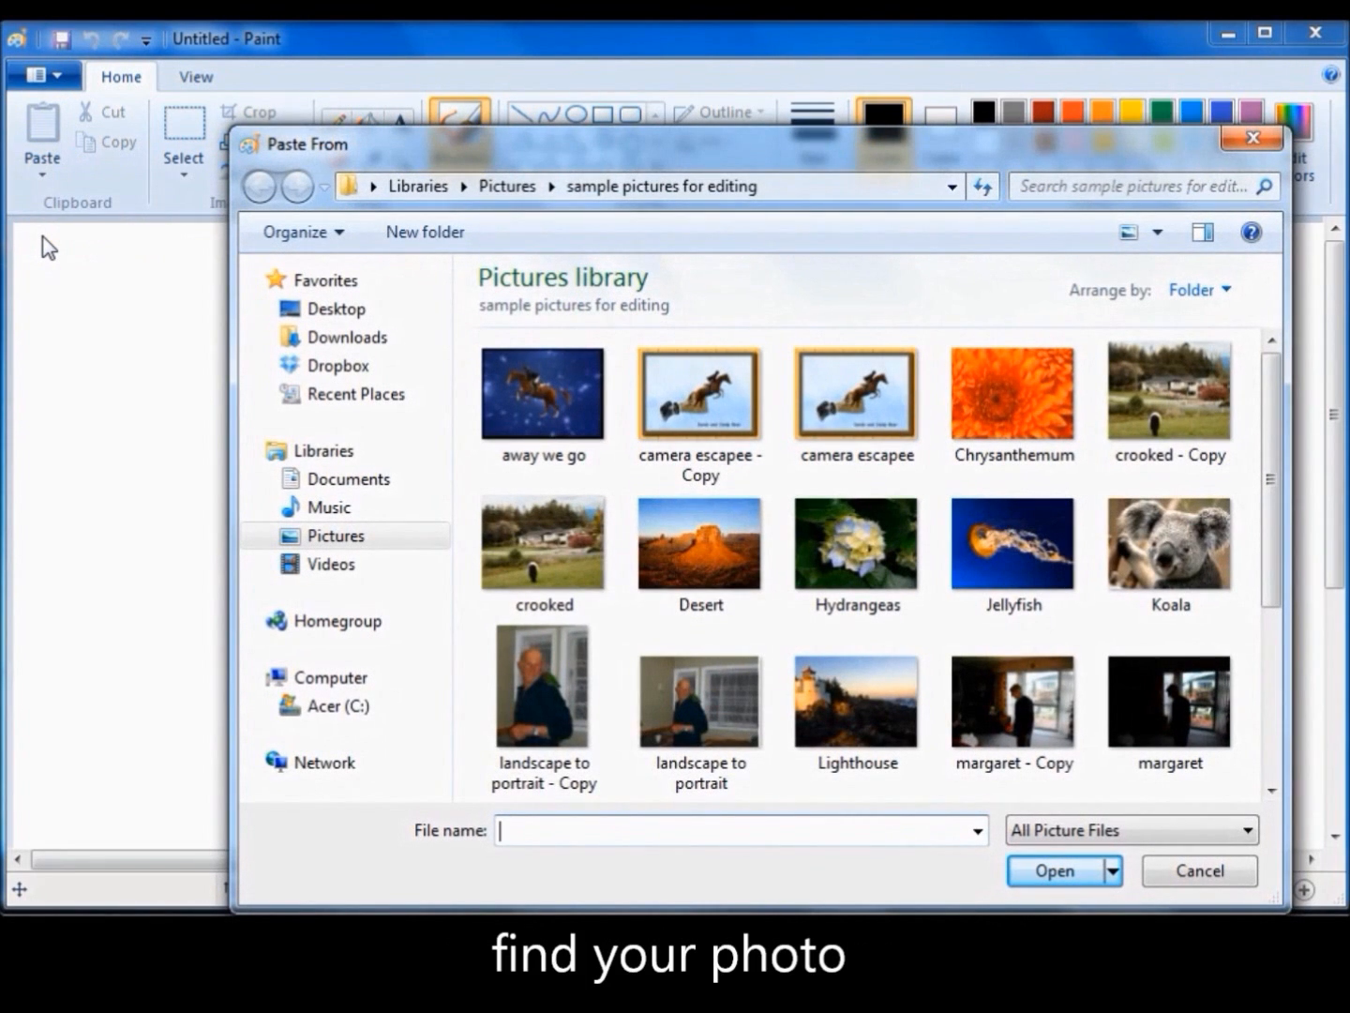
{"action": "left_click", "coordinate": [542, 399]}
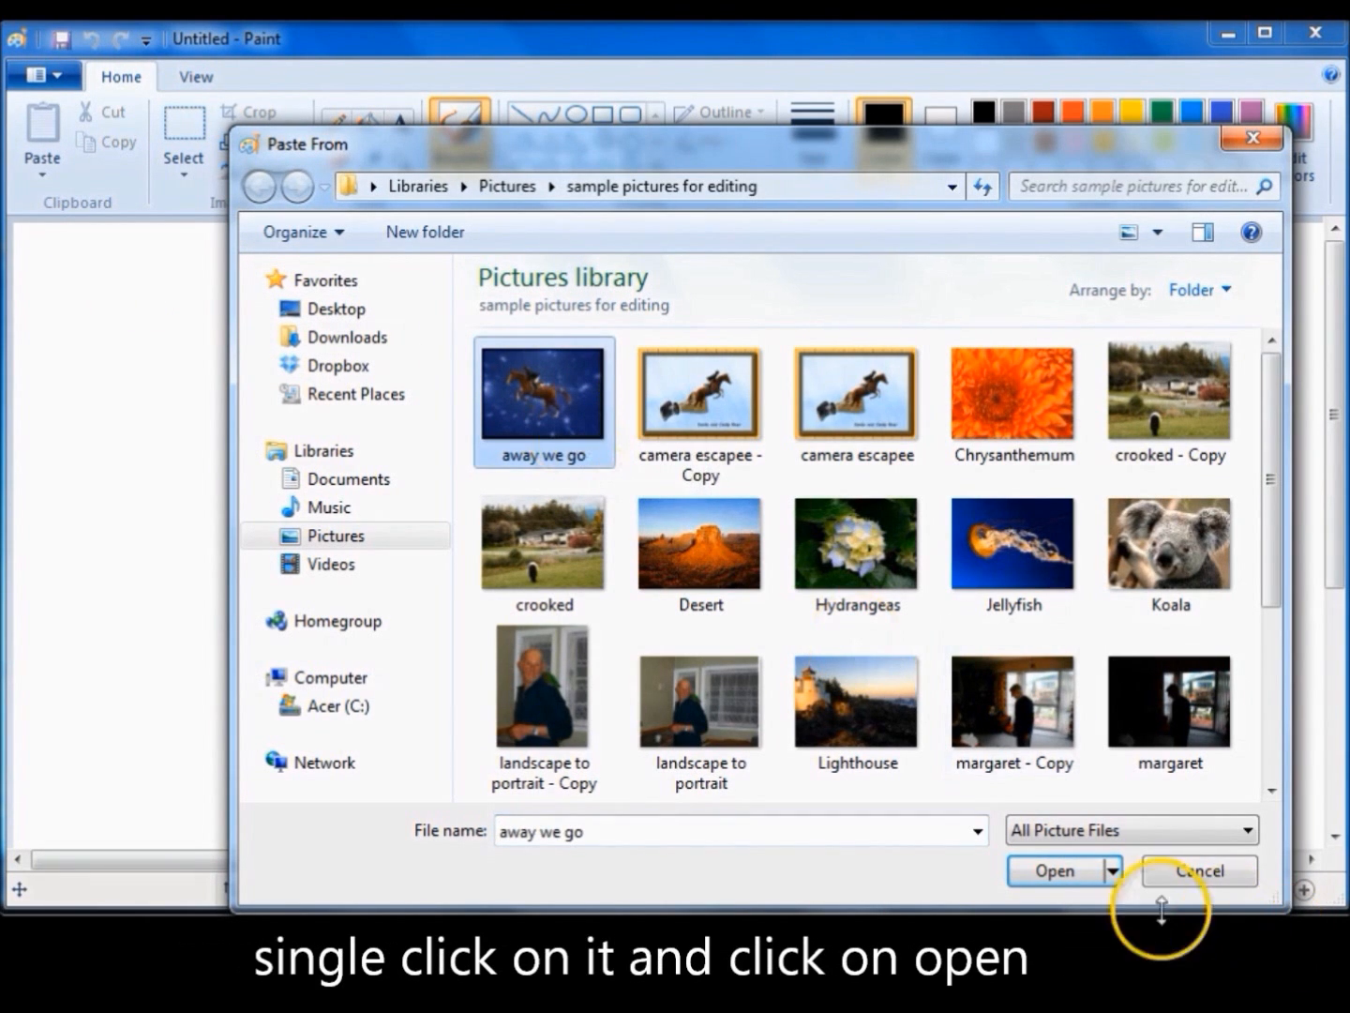
{"action": "left_click", "coordinate": [1052, 872]}
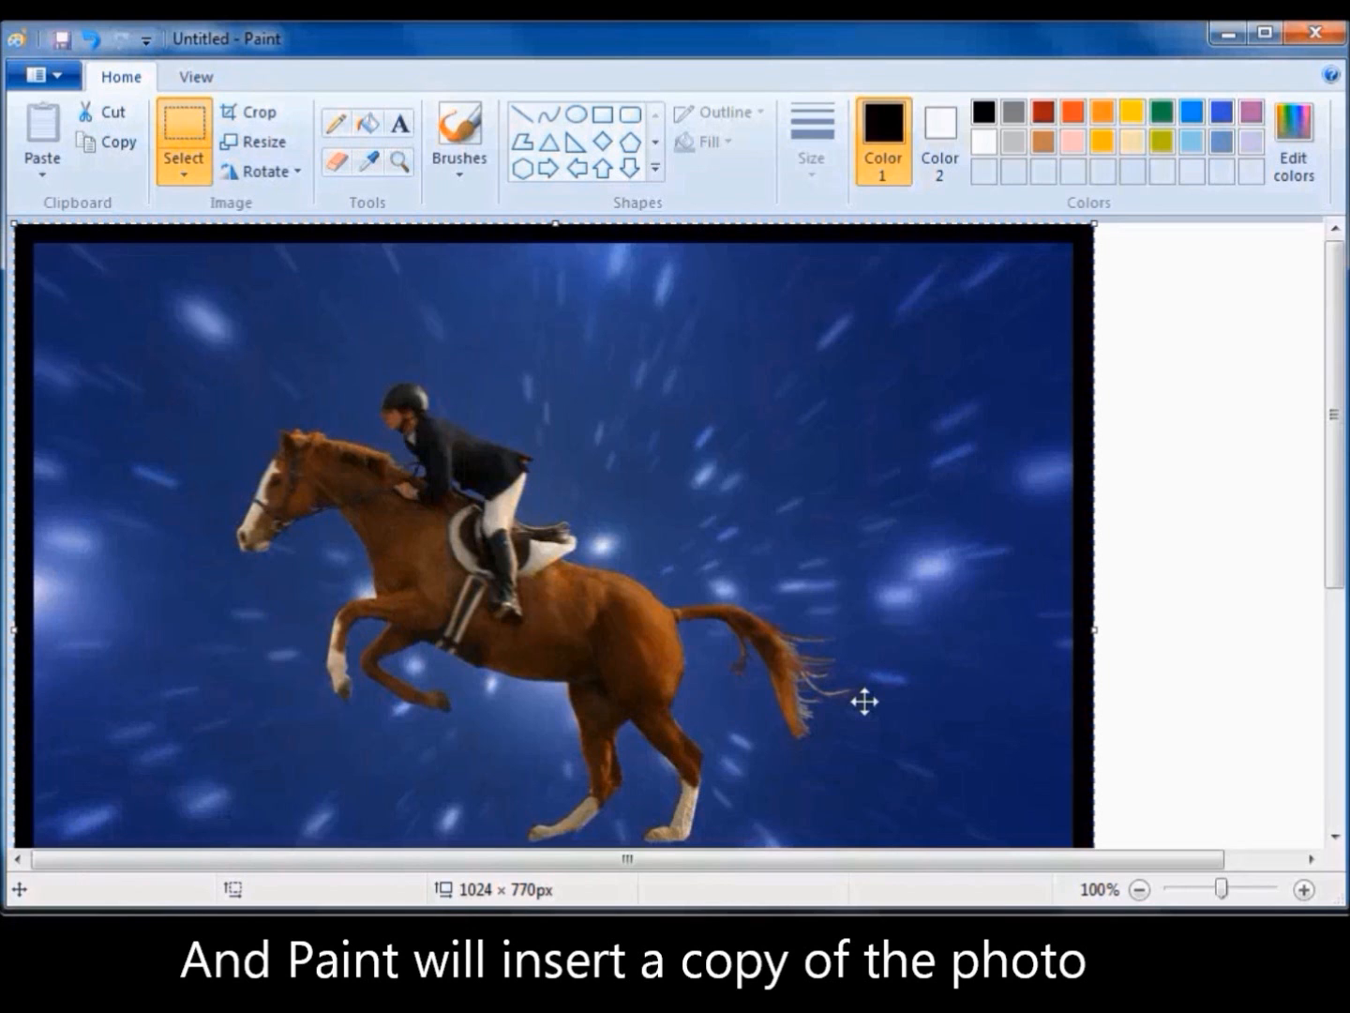
{"action": "left_click", "coordinate": [1316, 31]}
{"action": "left_click", "coordinate": [730, 482]}
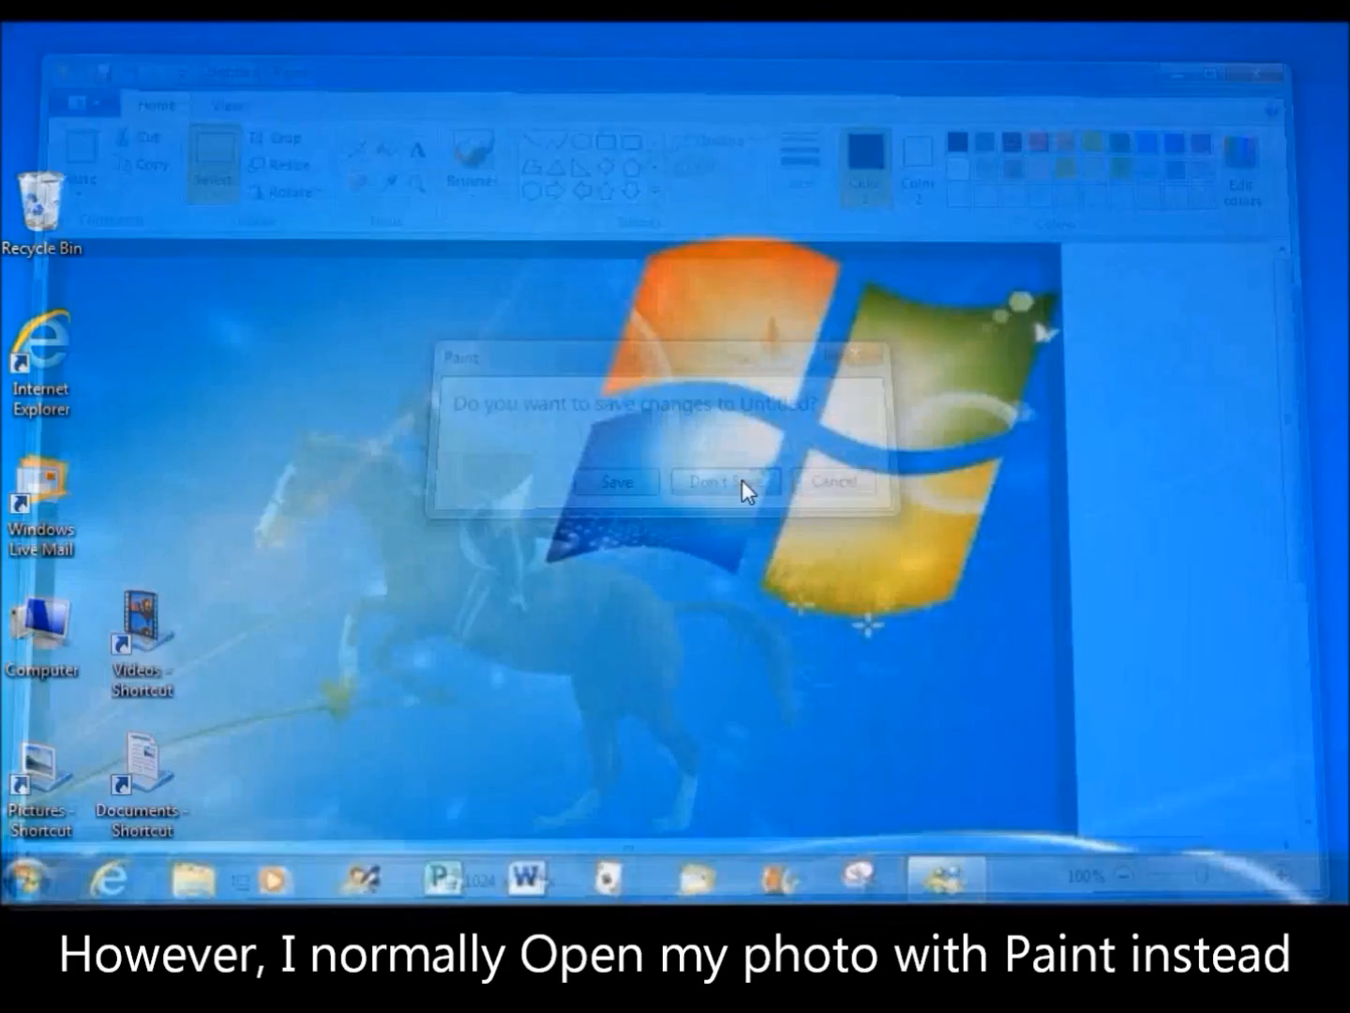
Open the photo "camera escapee - Copy" from the sample pictures for editing folder with Paint.
{"action": "left_click", "coordinate": [678, 497]}
{"action": "left_click", "coordinate": [45, 755]}
{"action": "double_click", "coordinate": [45, 755]}
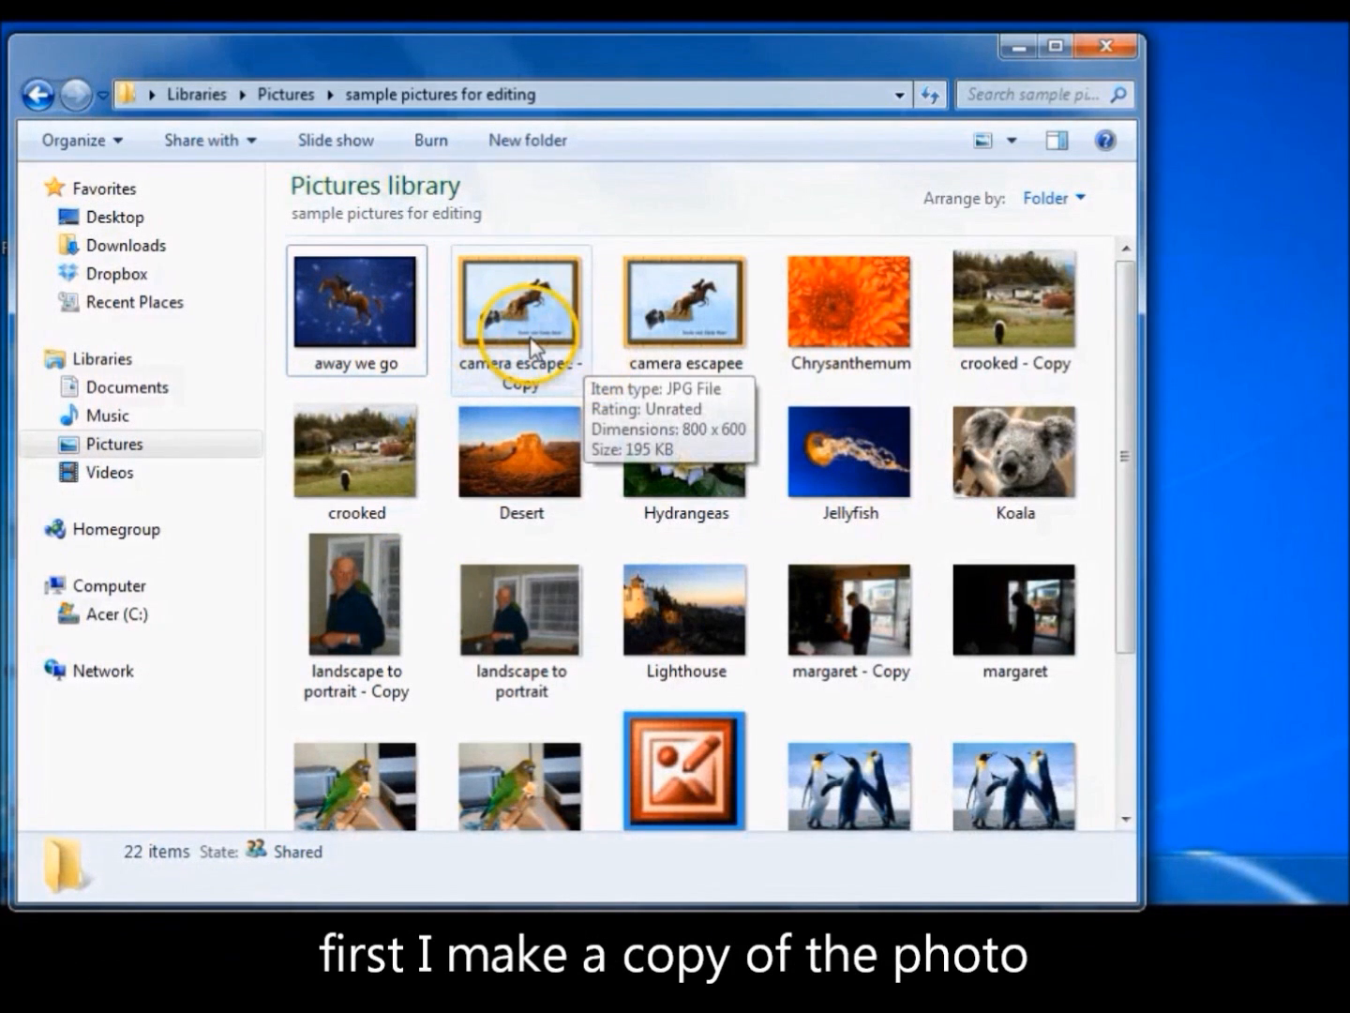
{"action": "right_click", "coordinate": [570, 276]}
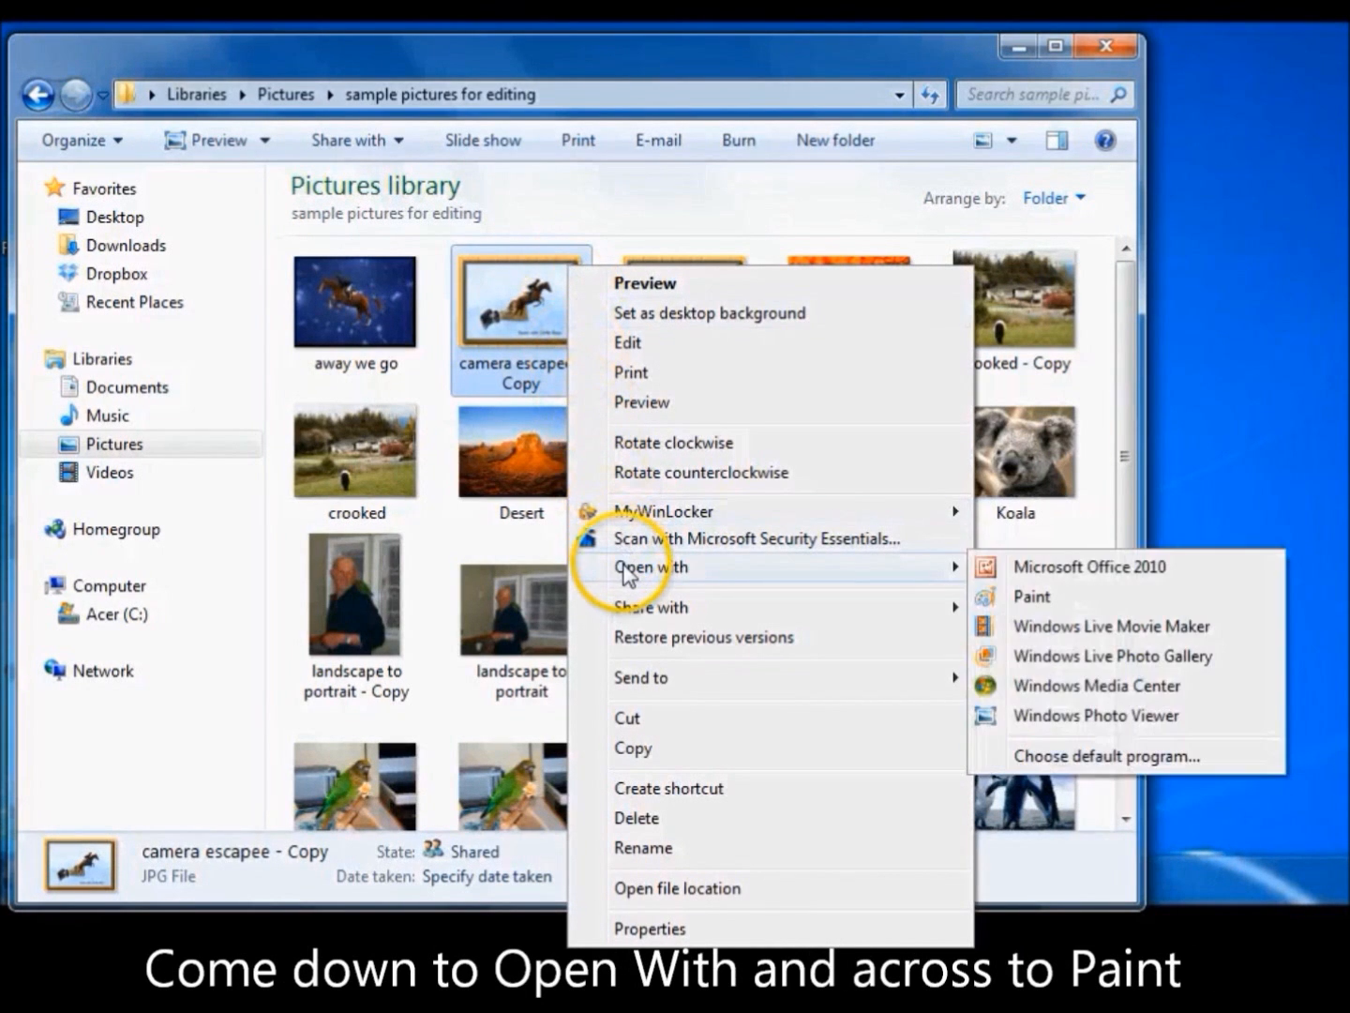
{"action": "mouse_move", "coordinate": [892, 567]}
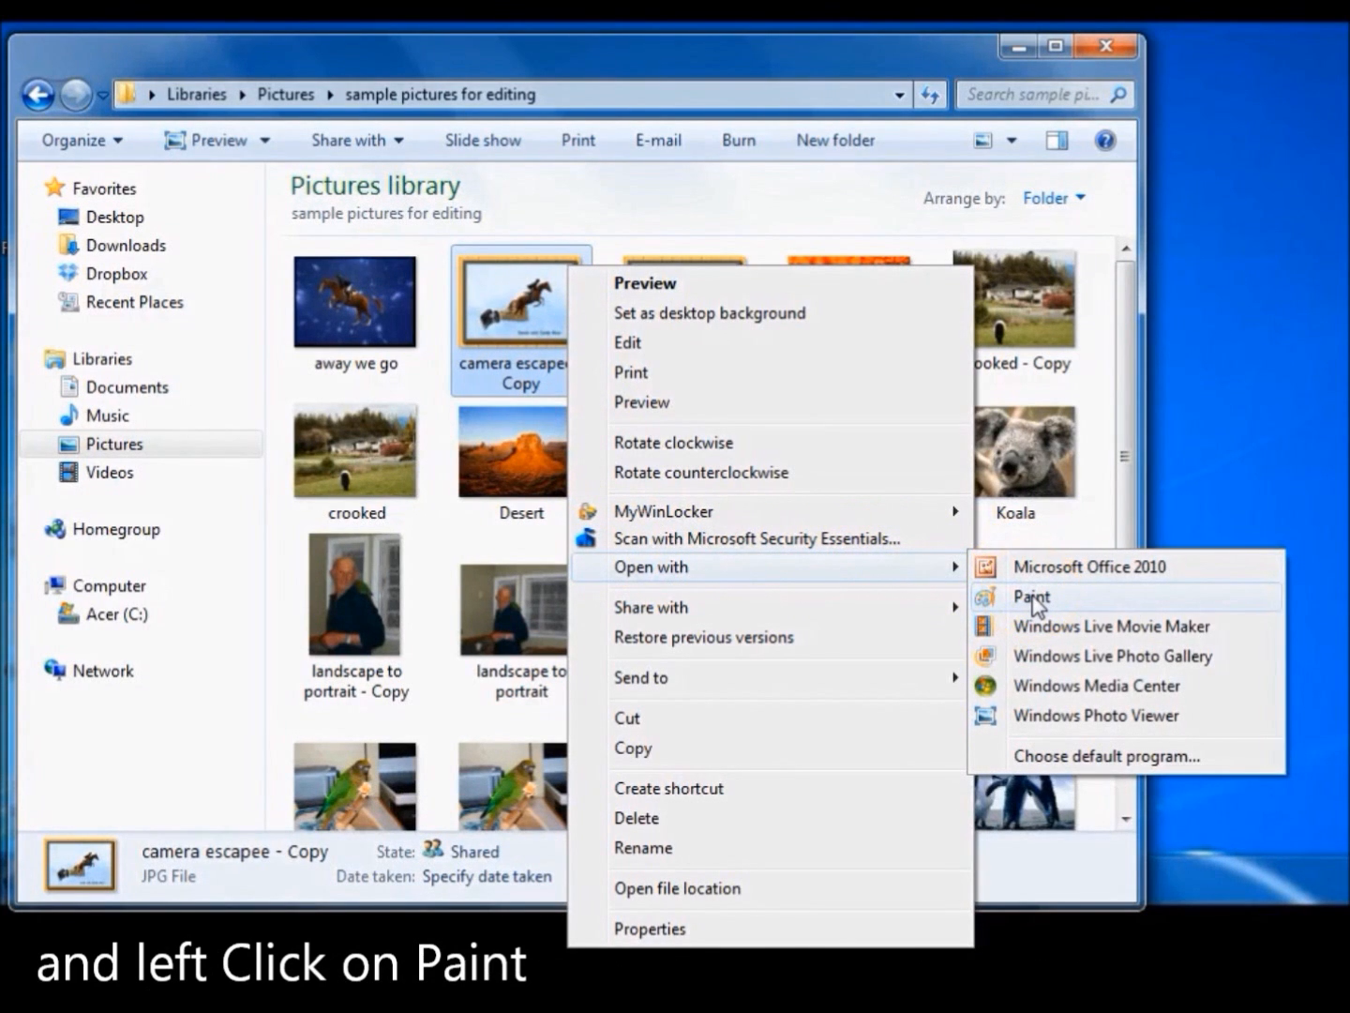
{"action": "left_click", "coordinate": [1032, 597]}
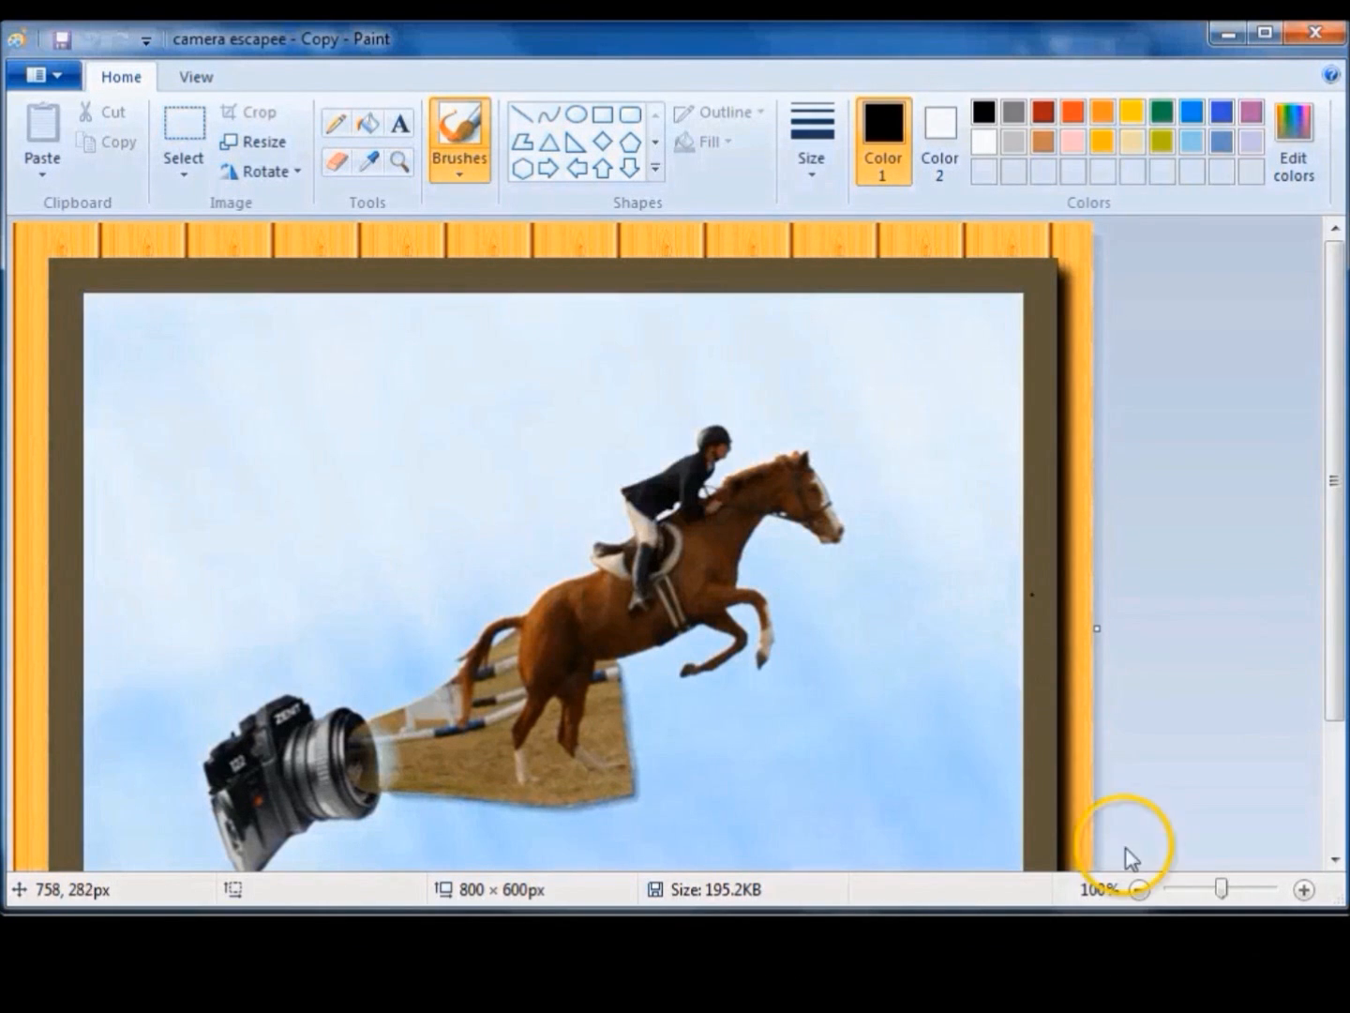
Look through the available brush types, keep the standard brush, and choose the thickest stroke size.
{"action": "left_click", "coordinate": [1139, 889]}
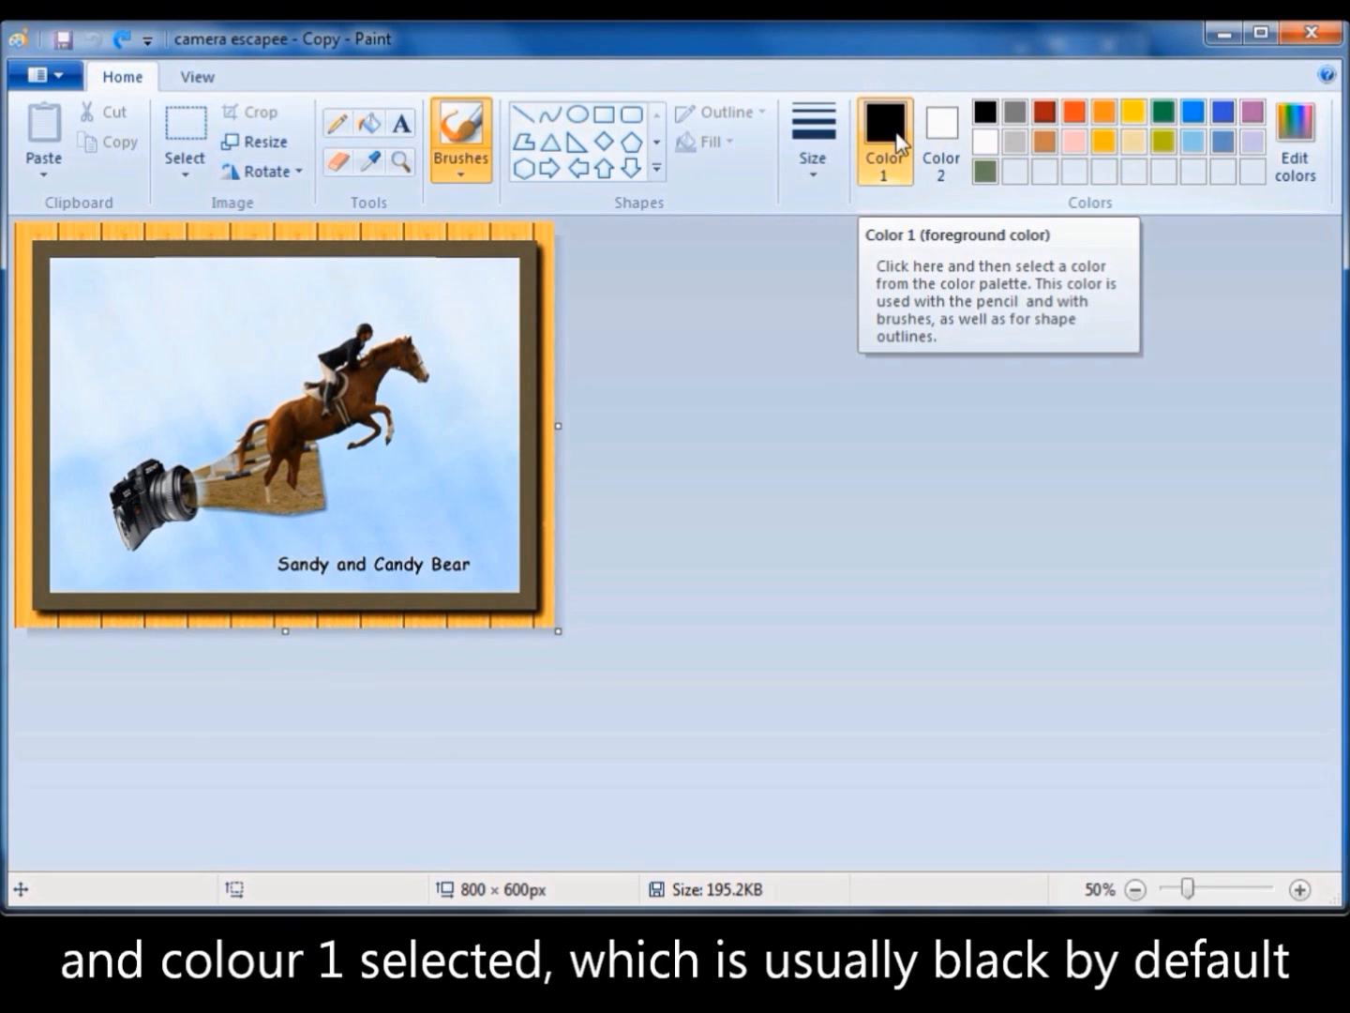
{"action": "left_click", "coordinate": [460, 175]}
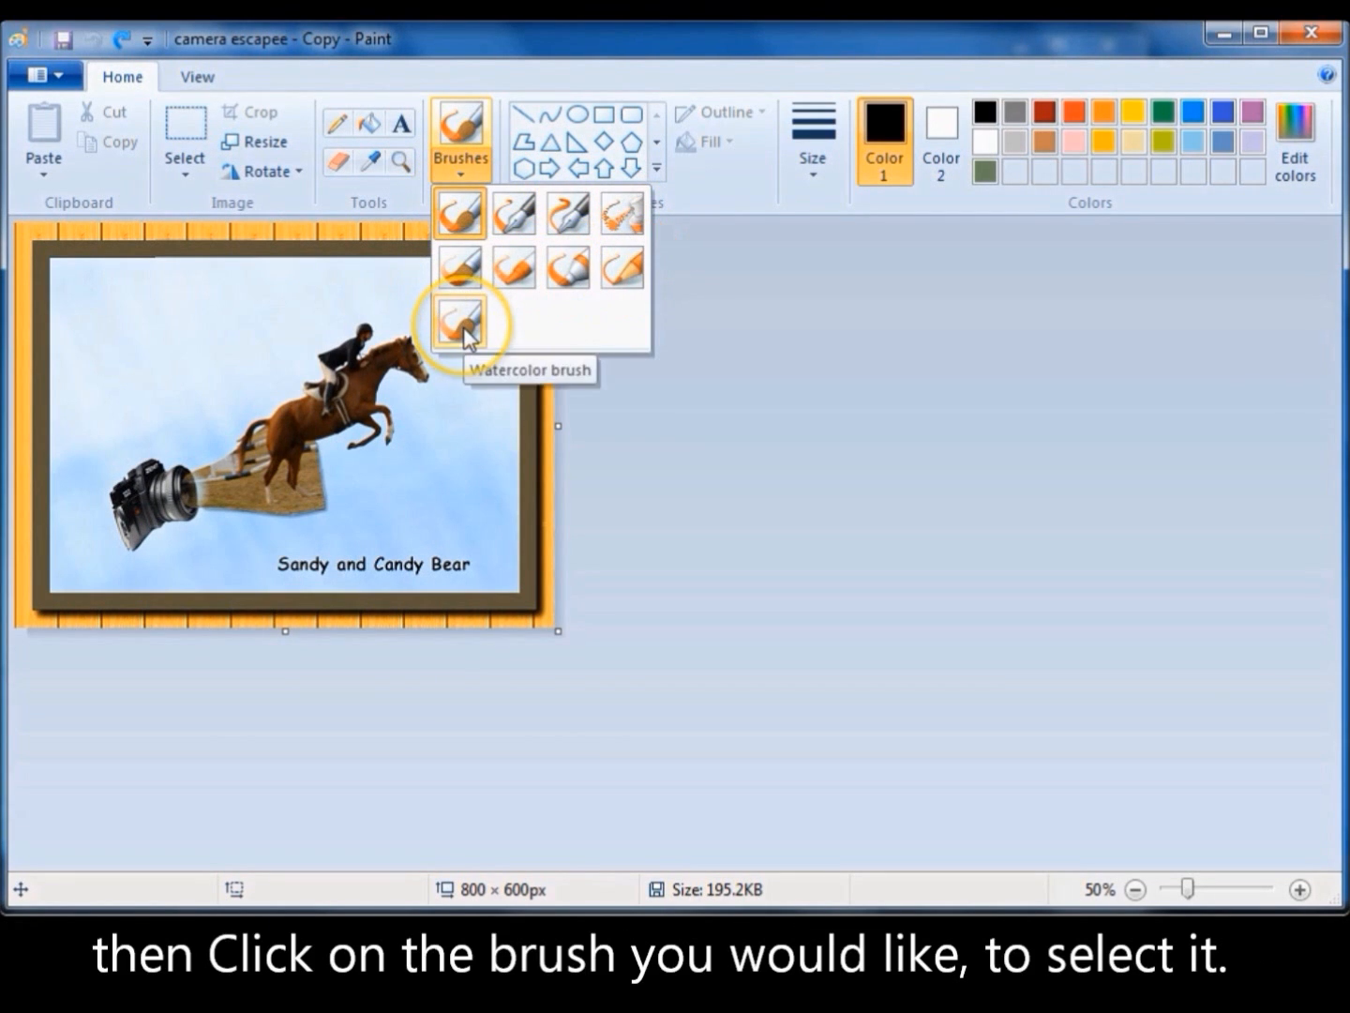
{"action": "left_click", "coordinate": [463, 166]}
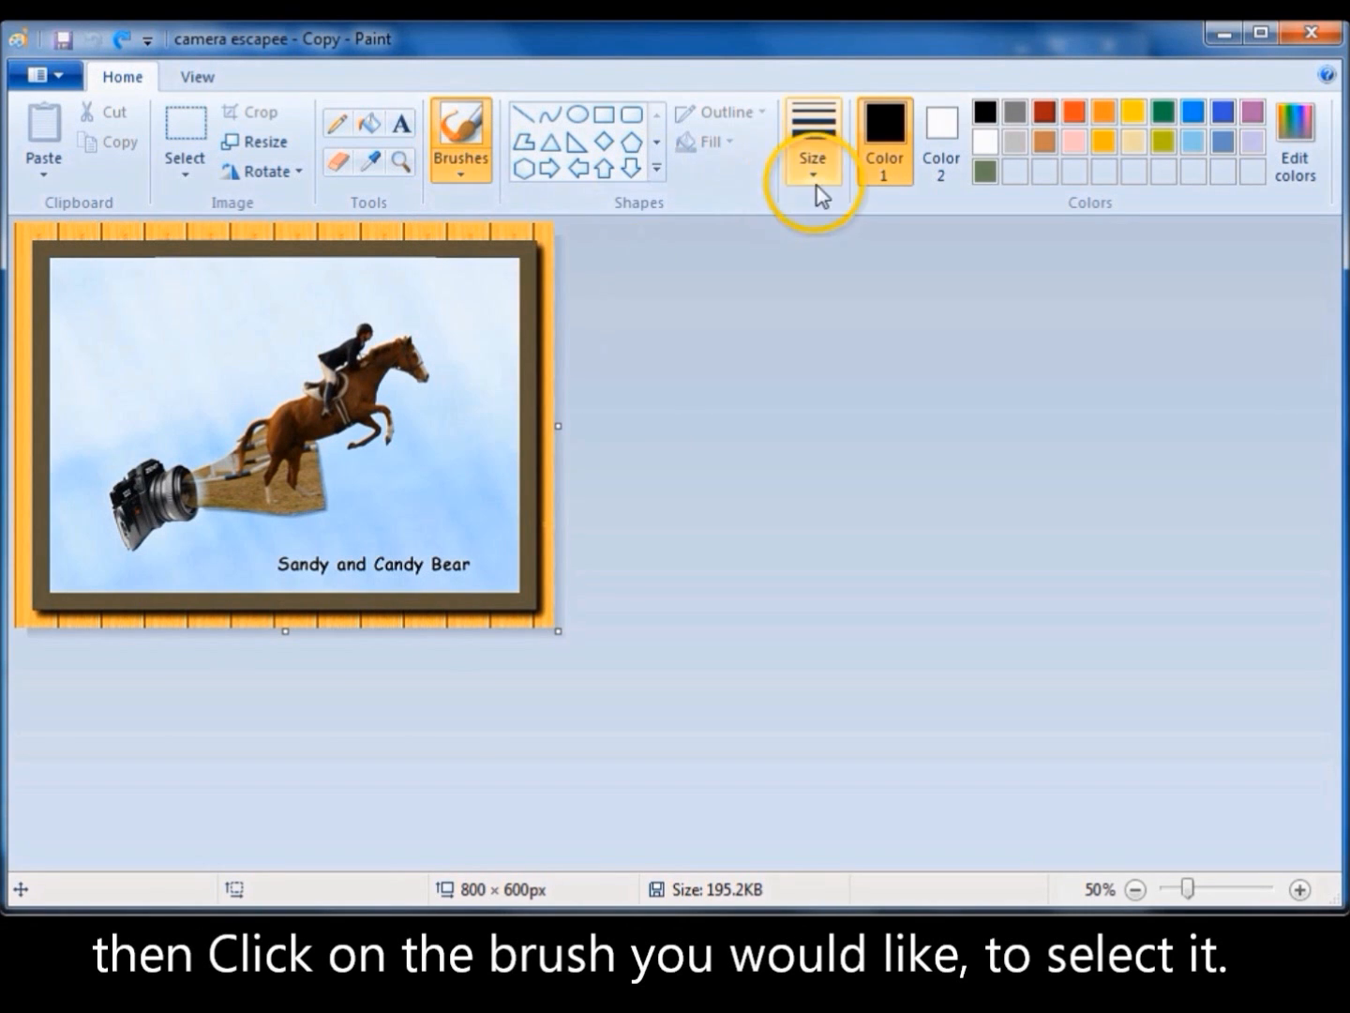
{"action": "left_click", "coordinate": [817, 181]}
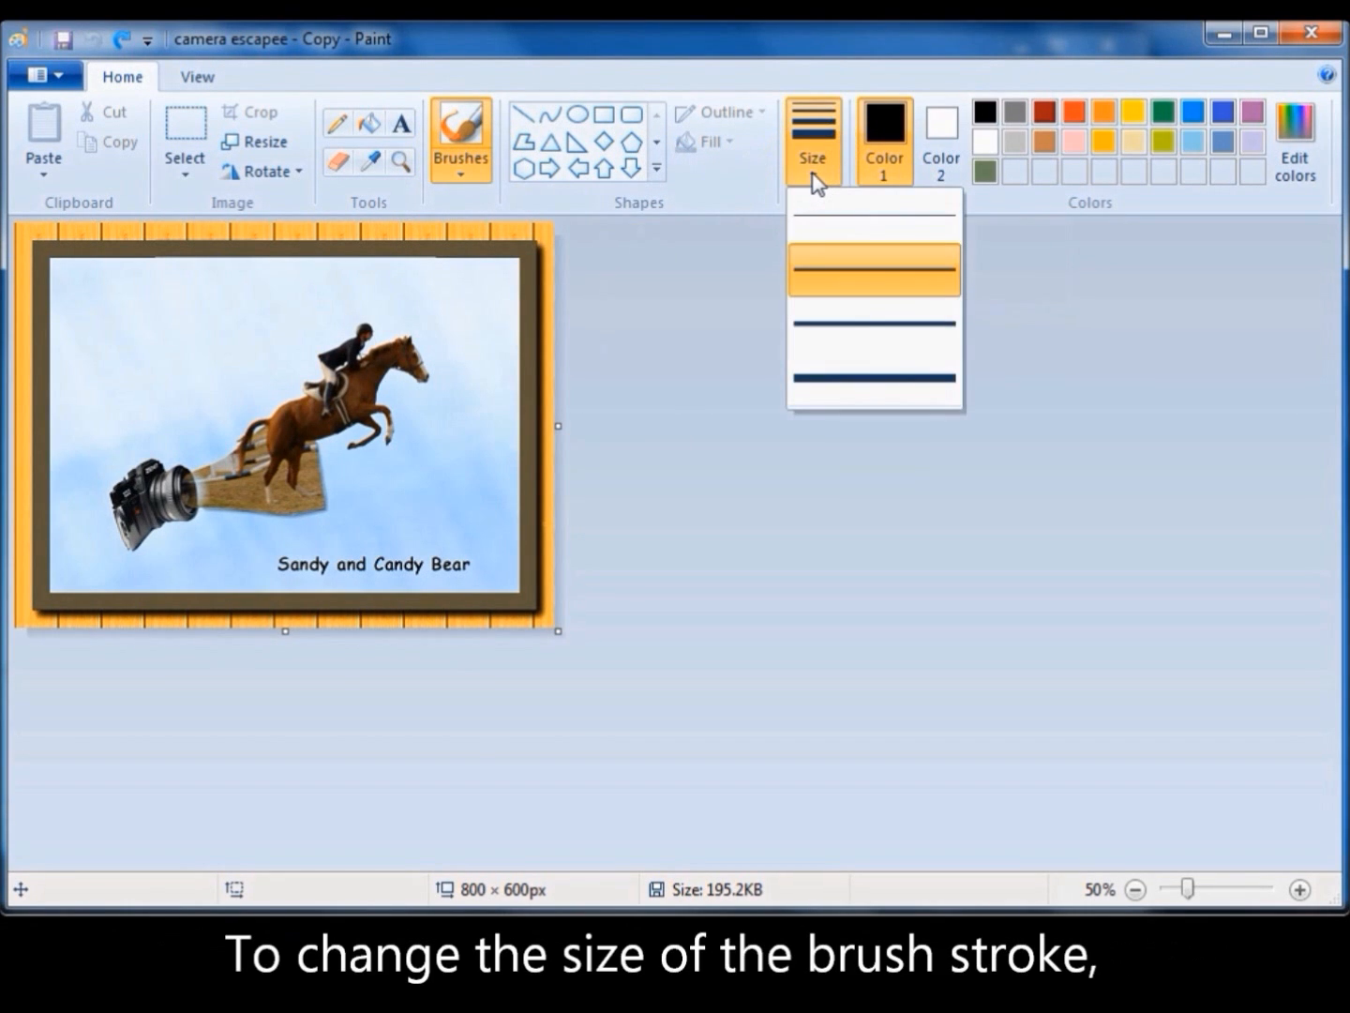
{"action": "left_click", "coordinate": [841, 394]}
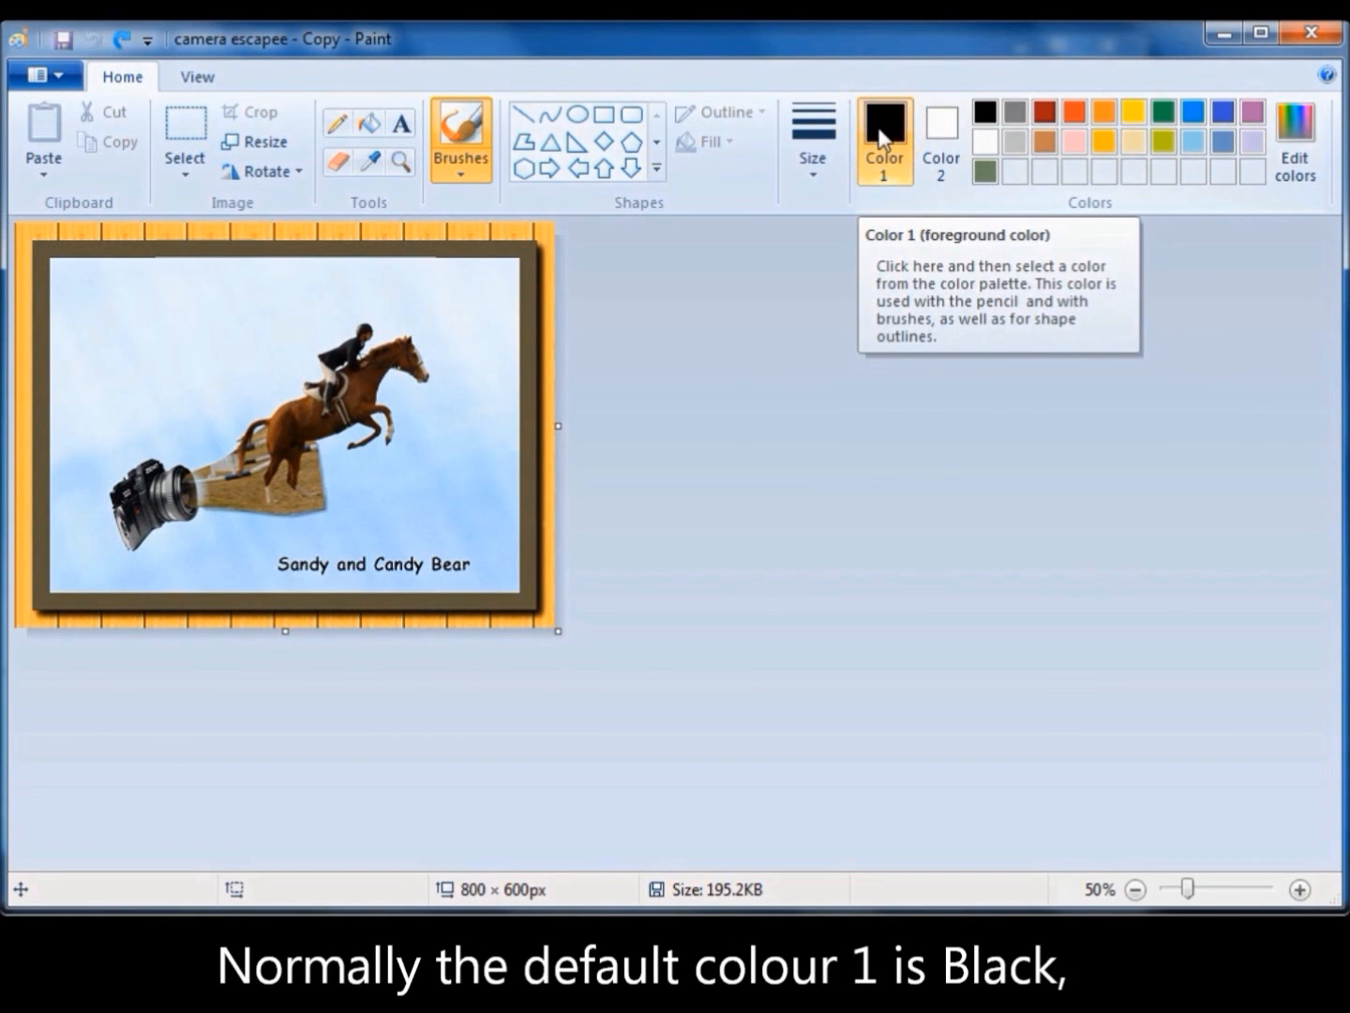
Try several palette colours for Color 1, including green and light pink, and set it back to black.
{"action": "left_click", "coordinate": [1112, 112]}
{"action": "left_click", "coordinate": [1133, 114]}
{"action": "left_click", "coordinate": [1162, 113]}
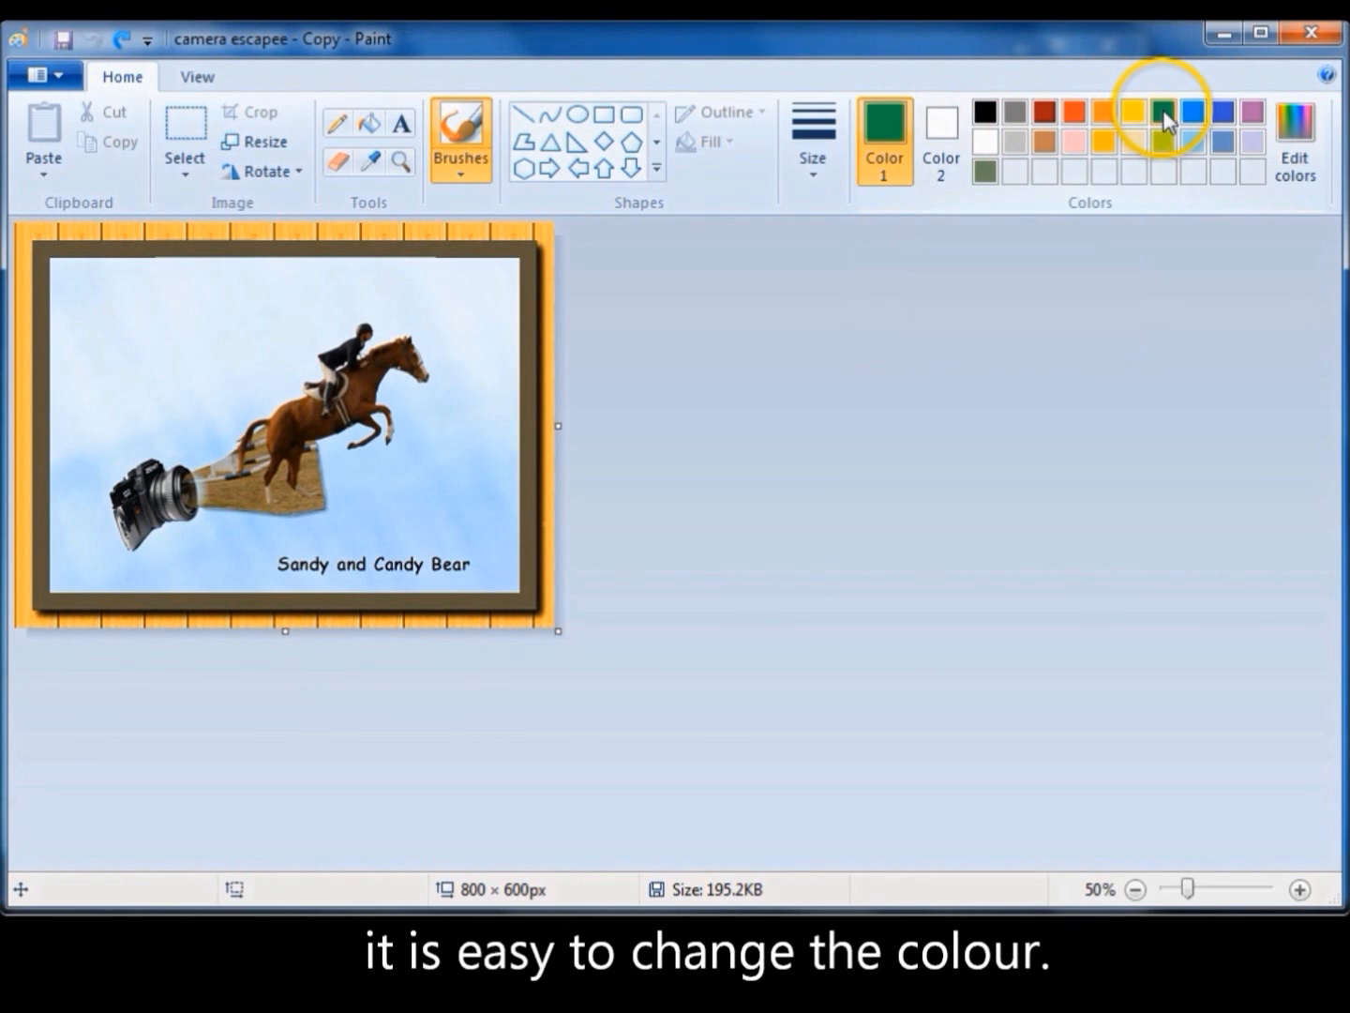
{"action": "left_click", "coordinate": [1106, 149]}
{"action": "left_click", "coordinate": [1077, 146]}
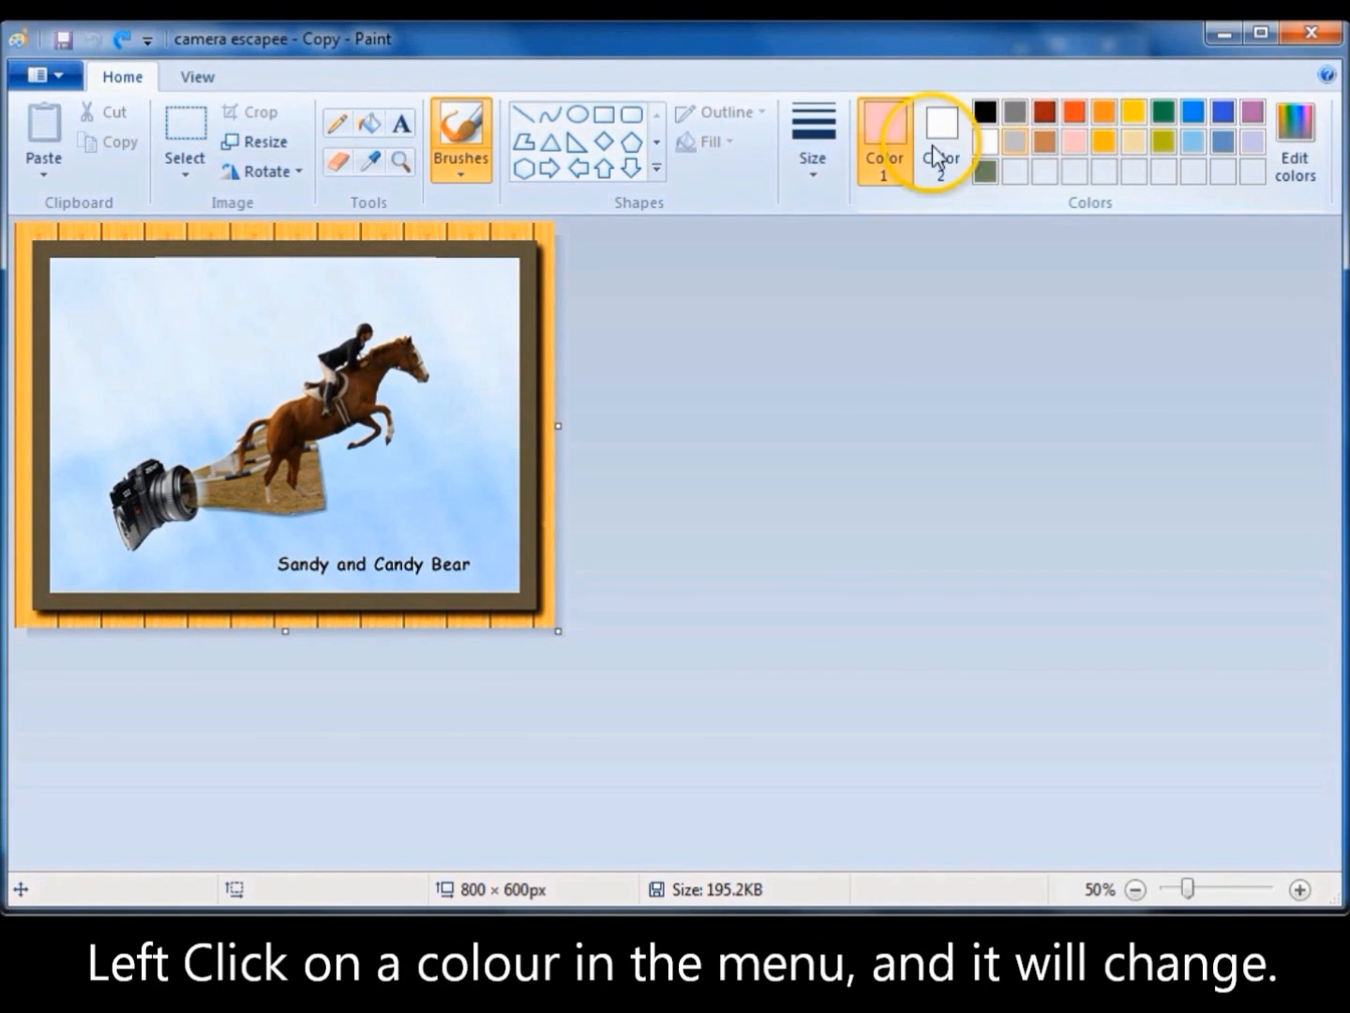
{"action": "left_click", "coordinate": [983, 114]}
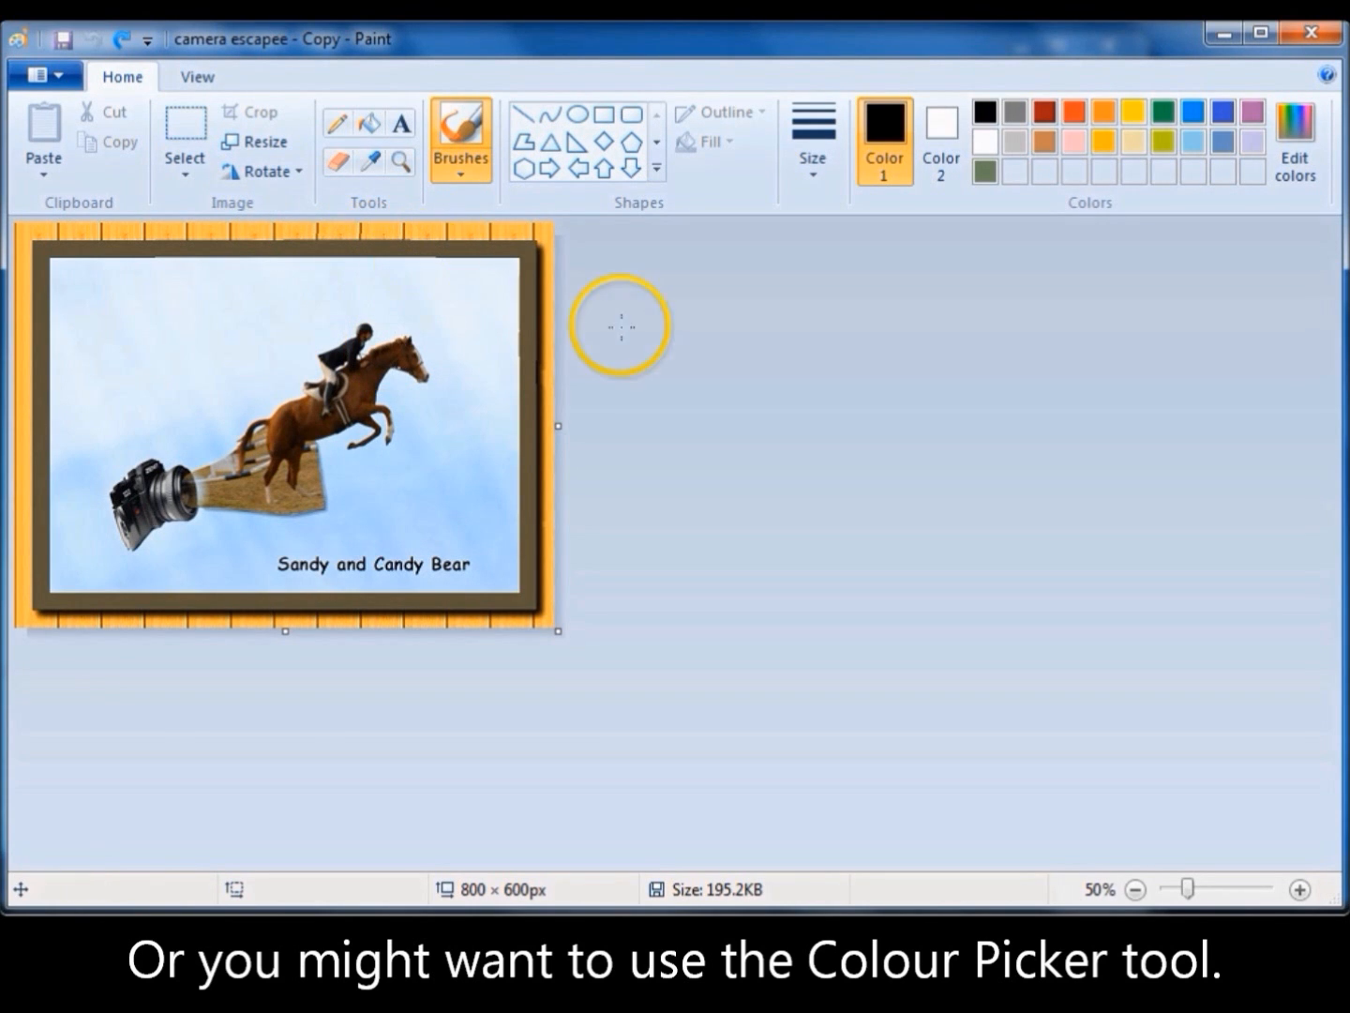
Scribble test loops in the photo's upper-left sky with the brown sampled from the picture frame, and undo the stroke.
{"action": "left_click", "coordinate": [365, 163]}
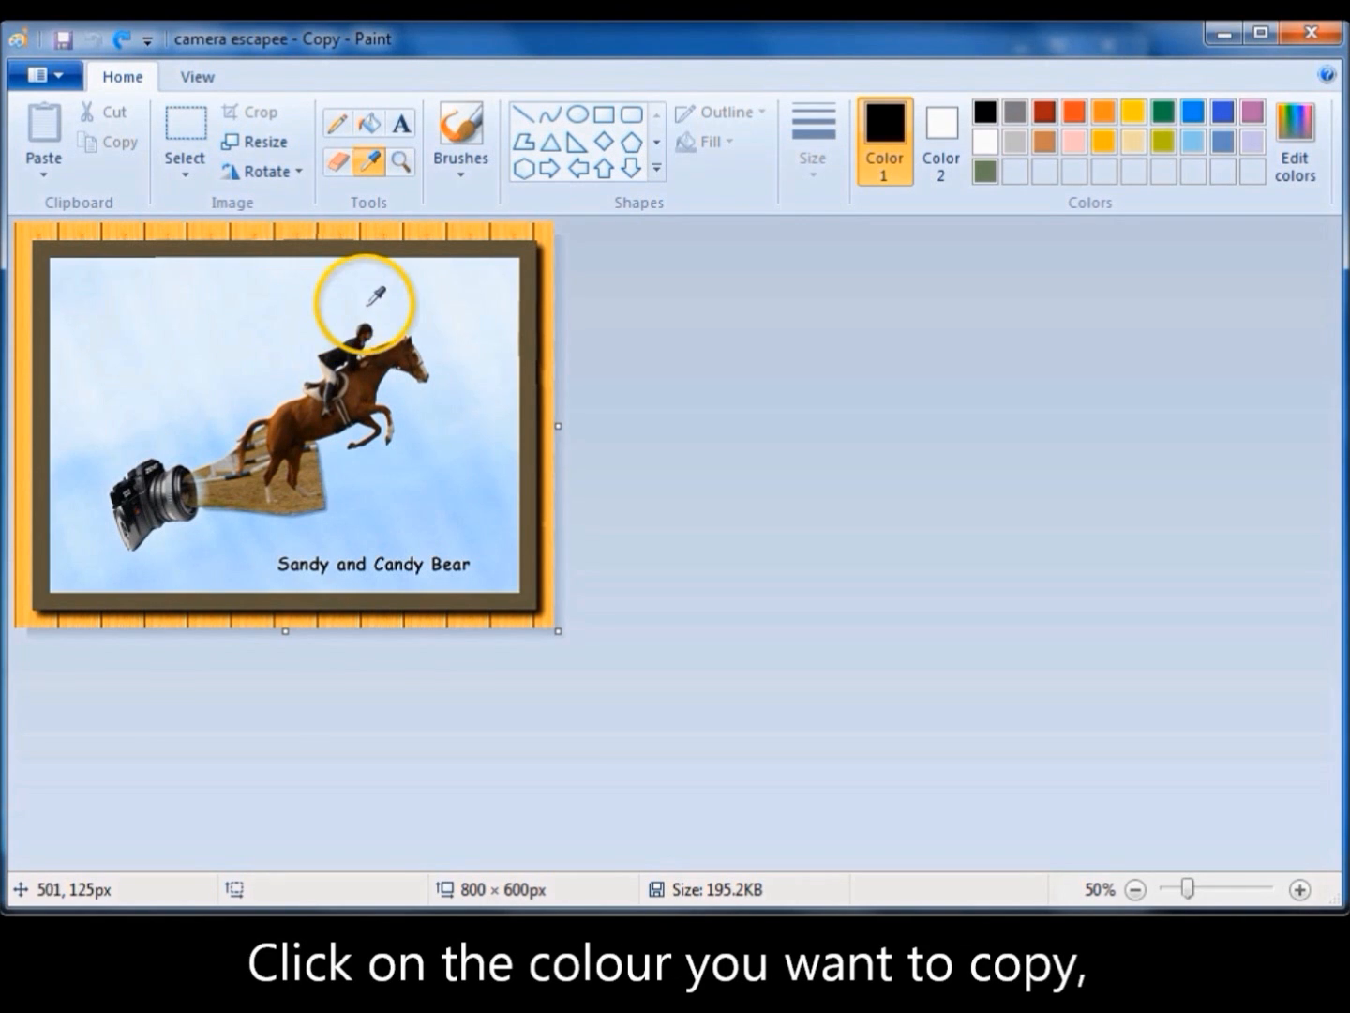
{"action": "left_click", "coordinate": [525, 323]}
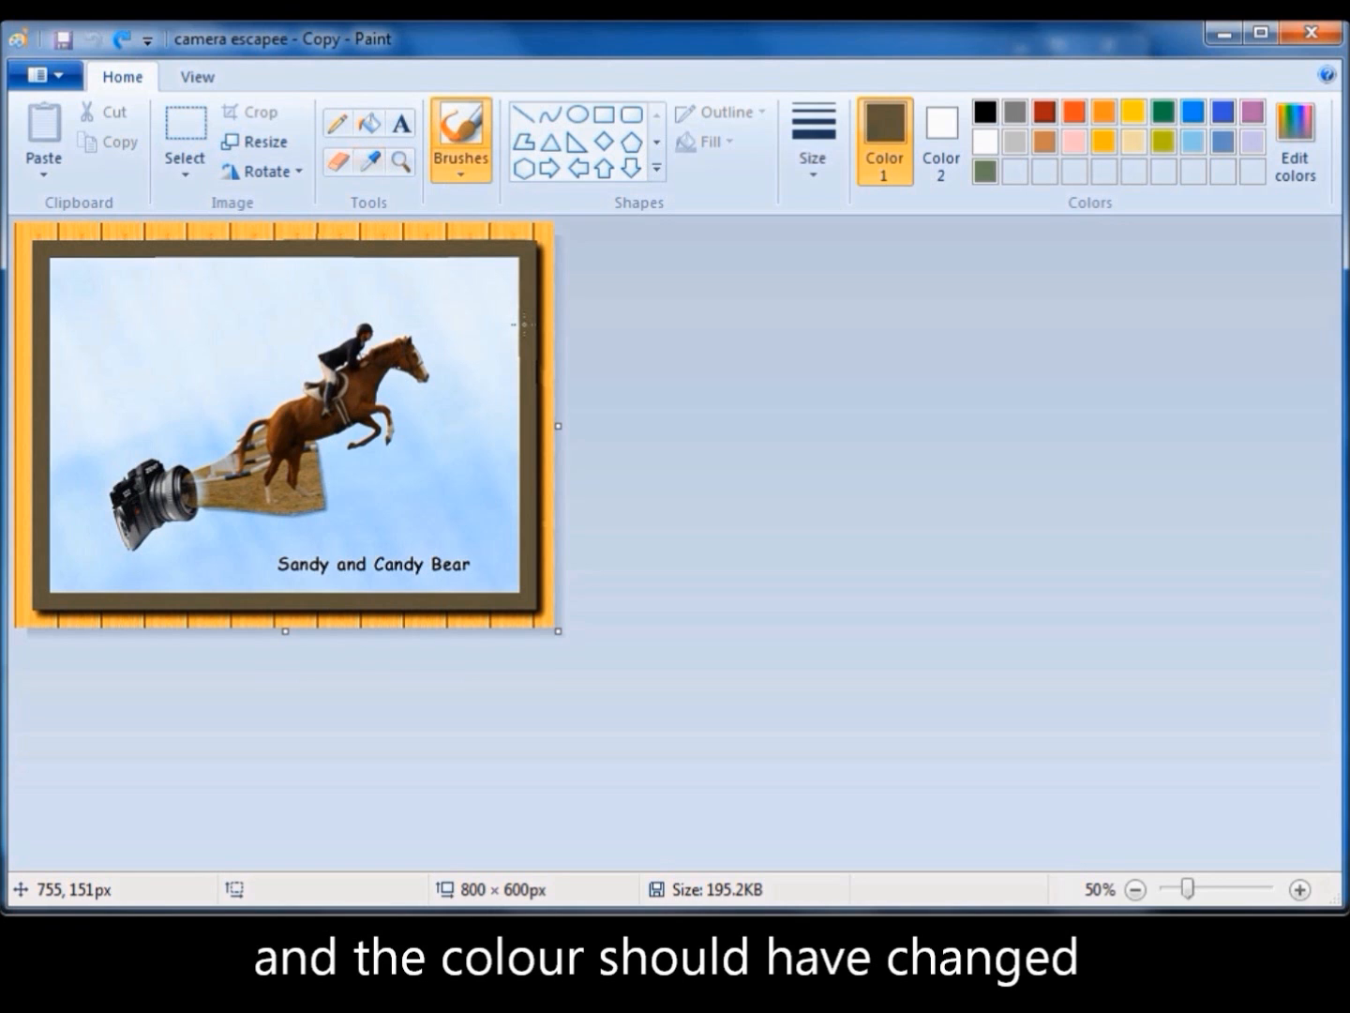
{"action": "left_click", "coordinate": [622, 285]}
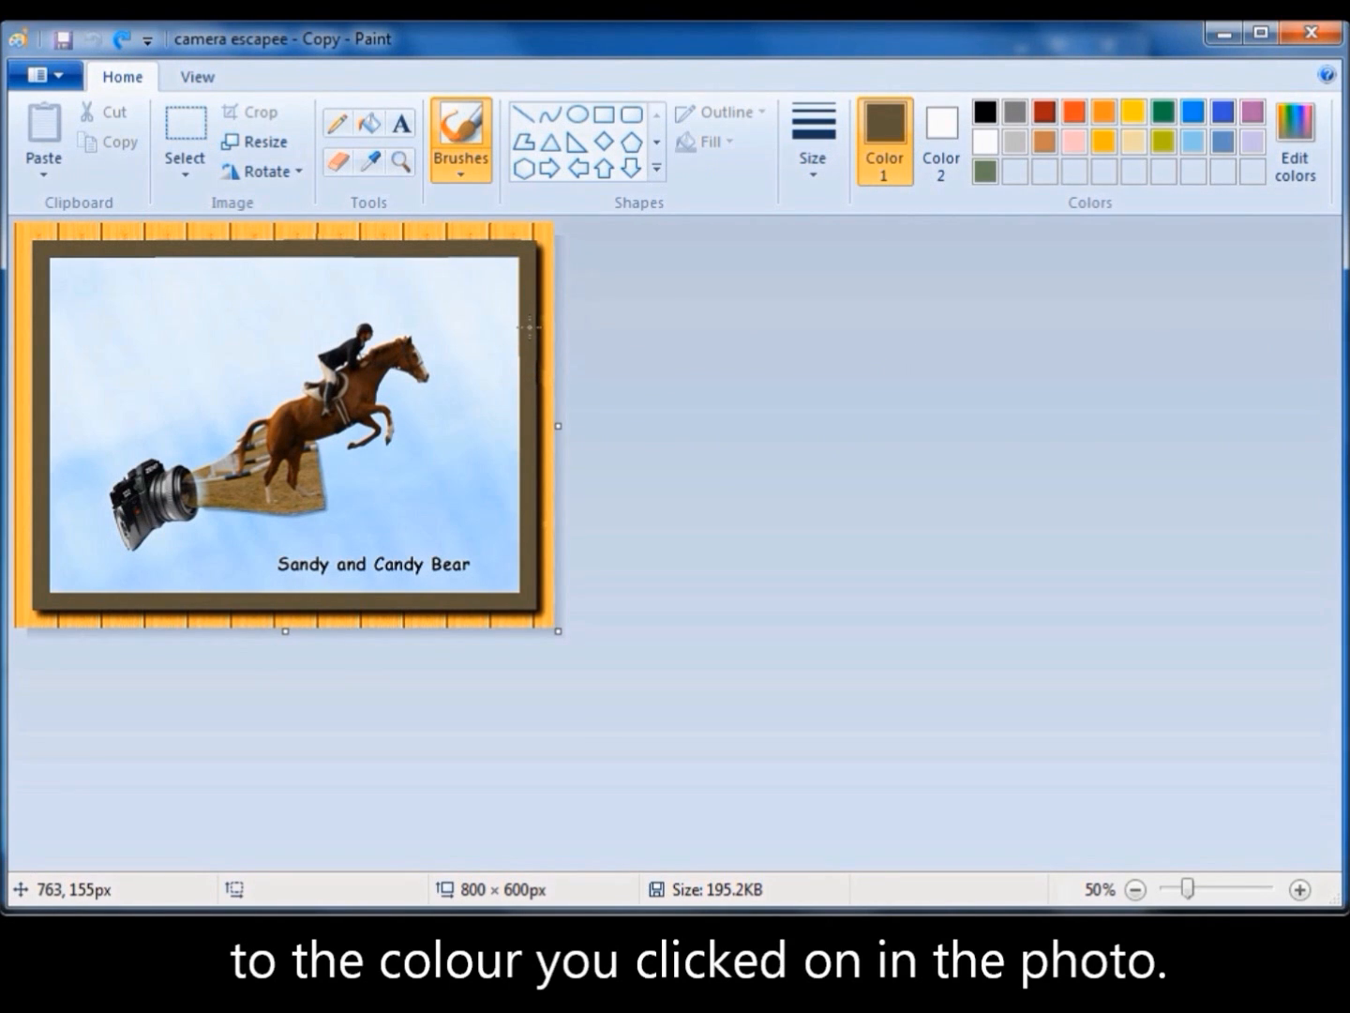
{"action": "mouse_move", "coordinate": [101, 288]}
{"action": "left_mouse_down"}
{"action": "mouse_move", "coordinate": [87, 298]}
{"action": "mouse_move", "coordinate": [115, 300]}
{"action": "mouse_move", "coordinate": [92, 286]}
{"action": "mouse_move", "coordinate": [98, 315]}
{"action": "mouse_move", "coordinate": [131, 300]}
{"action": "mouse_move", "coordinate": [103, 313]}
{"action": "mouse_move", "coordinate": [127, 323]}
{"action": "mouse_move", "coordinate": [136, 300]}
{"action": "mouse_move", "coordinate": [112, 319]}
{"action": "mouse_move", "coordinate": [166, 326]}
{"action": "mouse_move", "coordinate": [127, 301]}
{"action": "mouse_move", "coordinate": [123, 321]}
{"action": "left_mouse_up"}
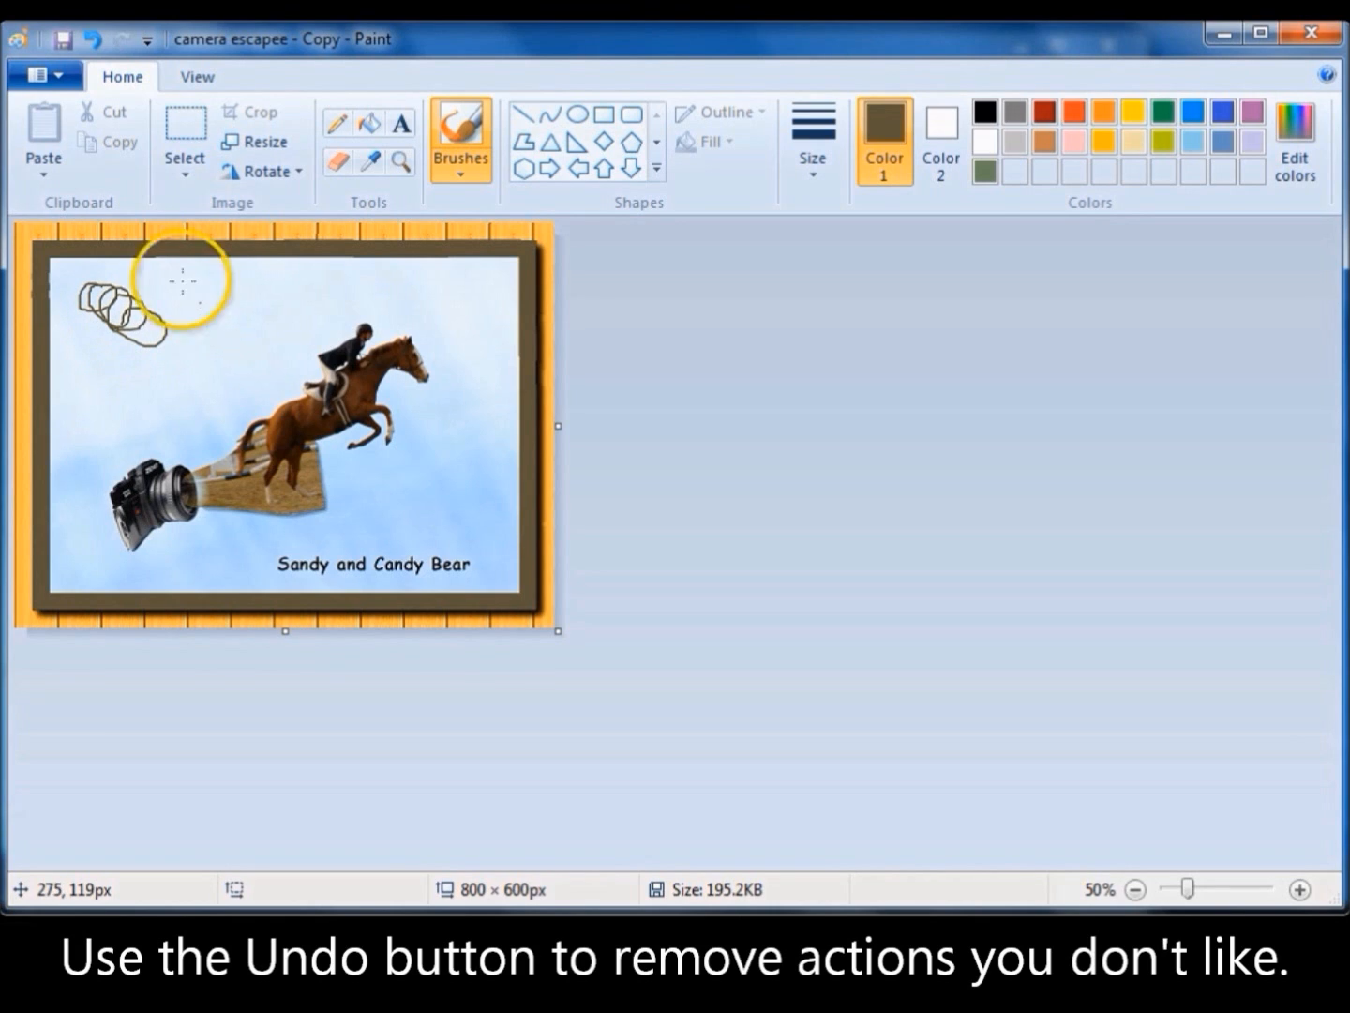
{"action": "left_click", "coordinate": [94, 41]}
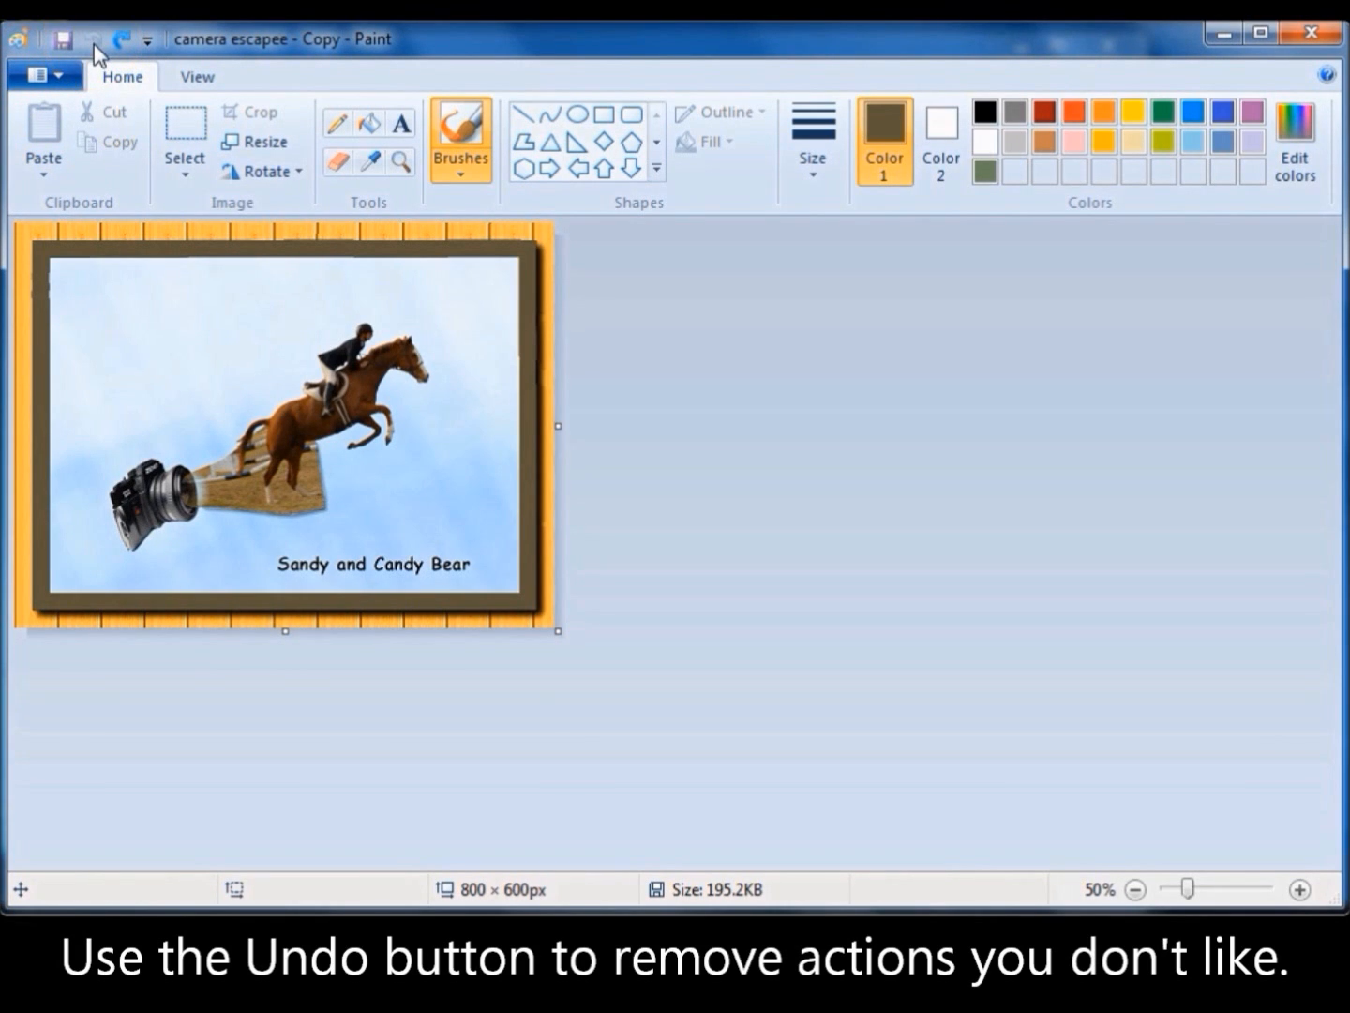
Scribble test loops over the horse's body with the light blue sampled from the sky, and undo the stroke.
{"action": "left_click", "coordinate": [373, 166]}
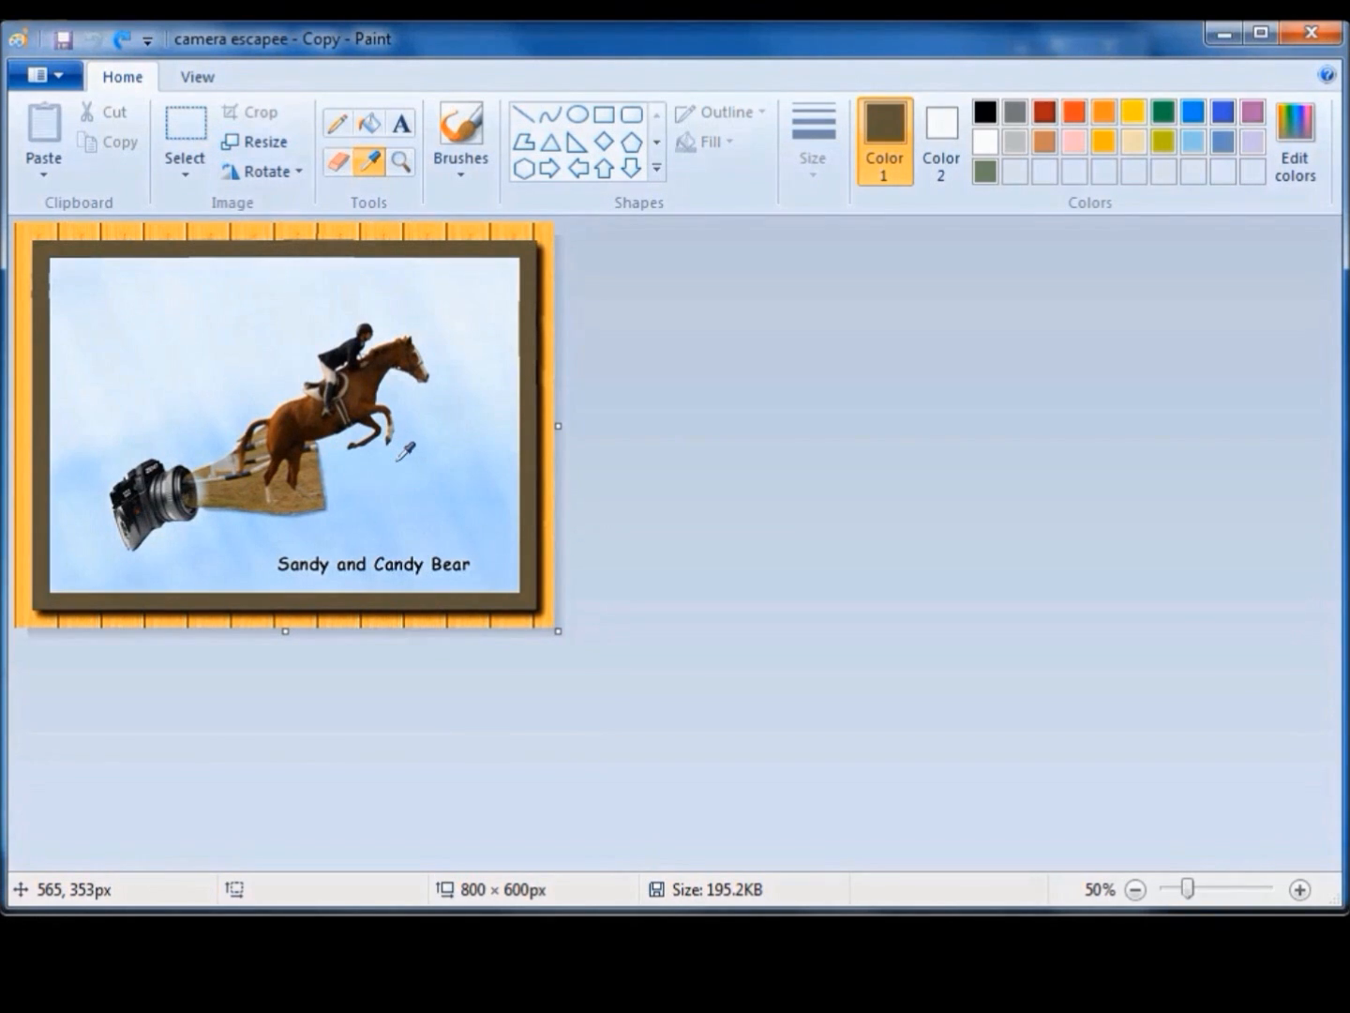
{"action": "left_click", "coordinate": [397, 459]}
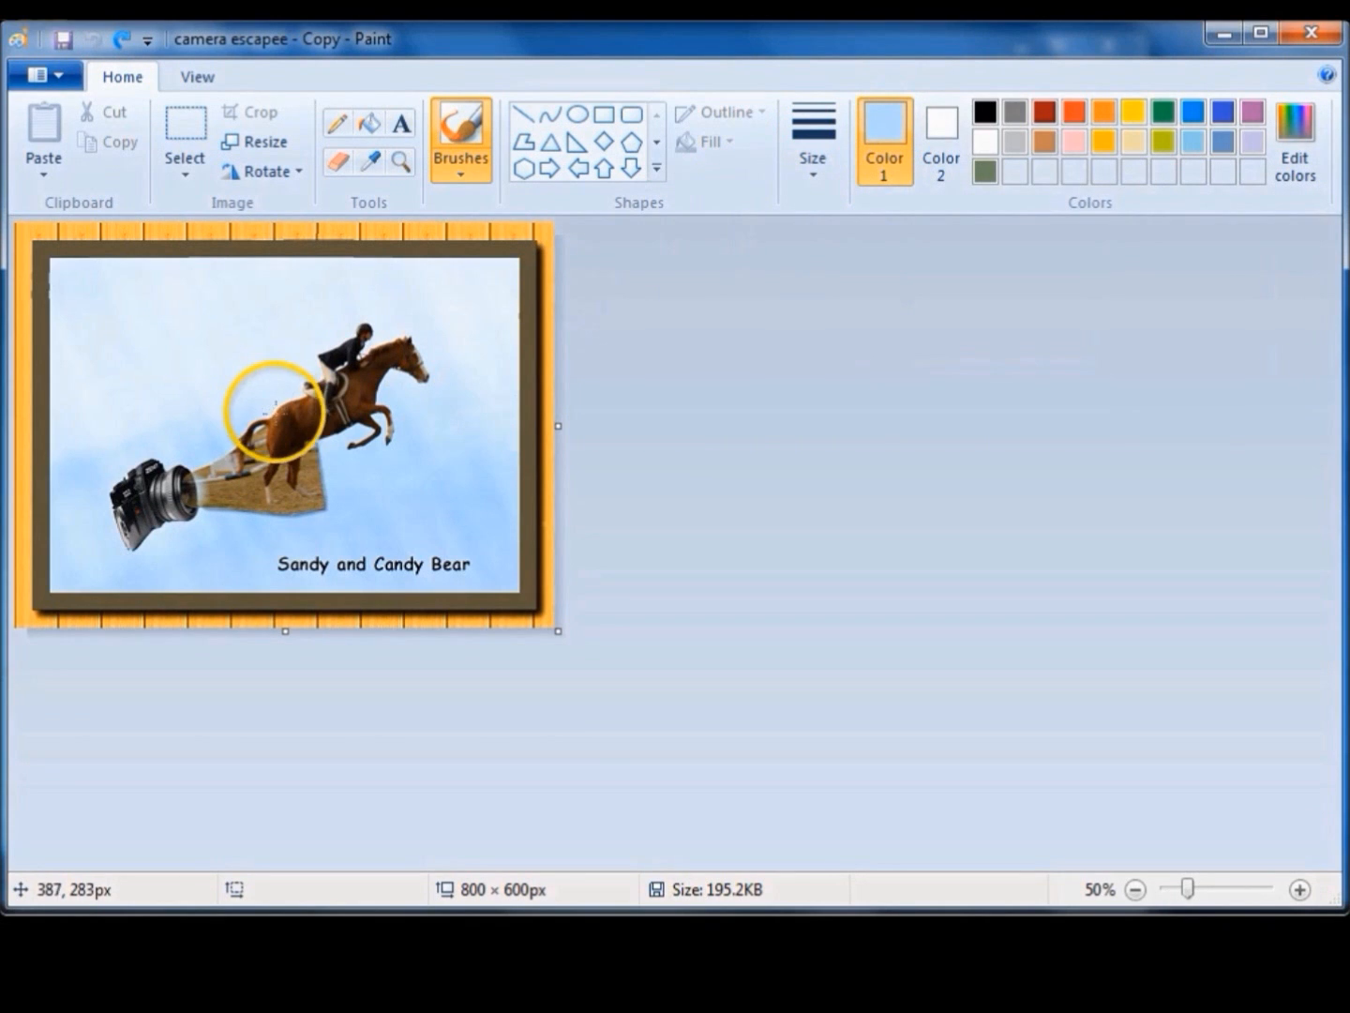
{"action": "mouse_move", "coordinate": [285, 413]}
{"action": "left_mouse_down"}
{"action": "mouse_move", "coordinate": [294, 449]}
{"action": "mouse_move", "coordinate": [327, 438]}
{"action": "mouse_move", "coordinate": [310, 405]}
{"action": "mouse_move", "coordinate": [301, 427]}
{"action": "mouse_move", "coordinate": [340, 422]}
{"action": "left_mouse_up"}
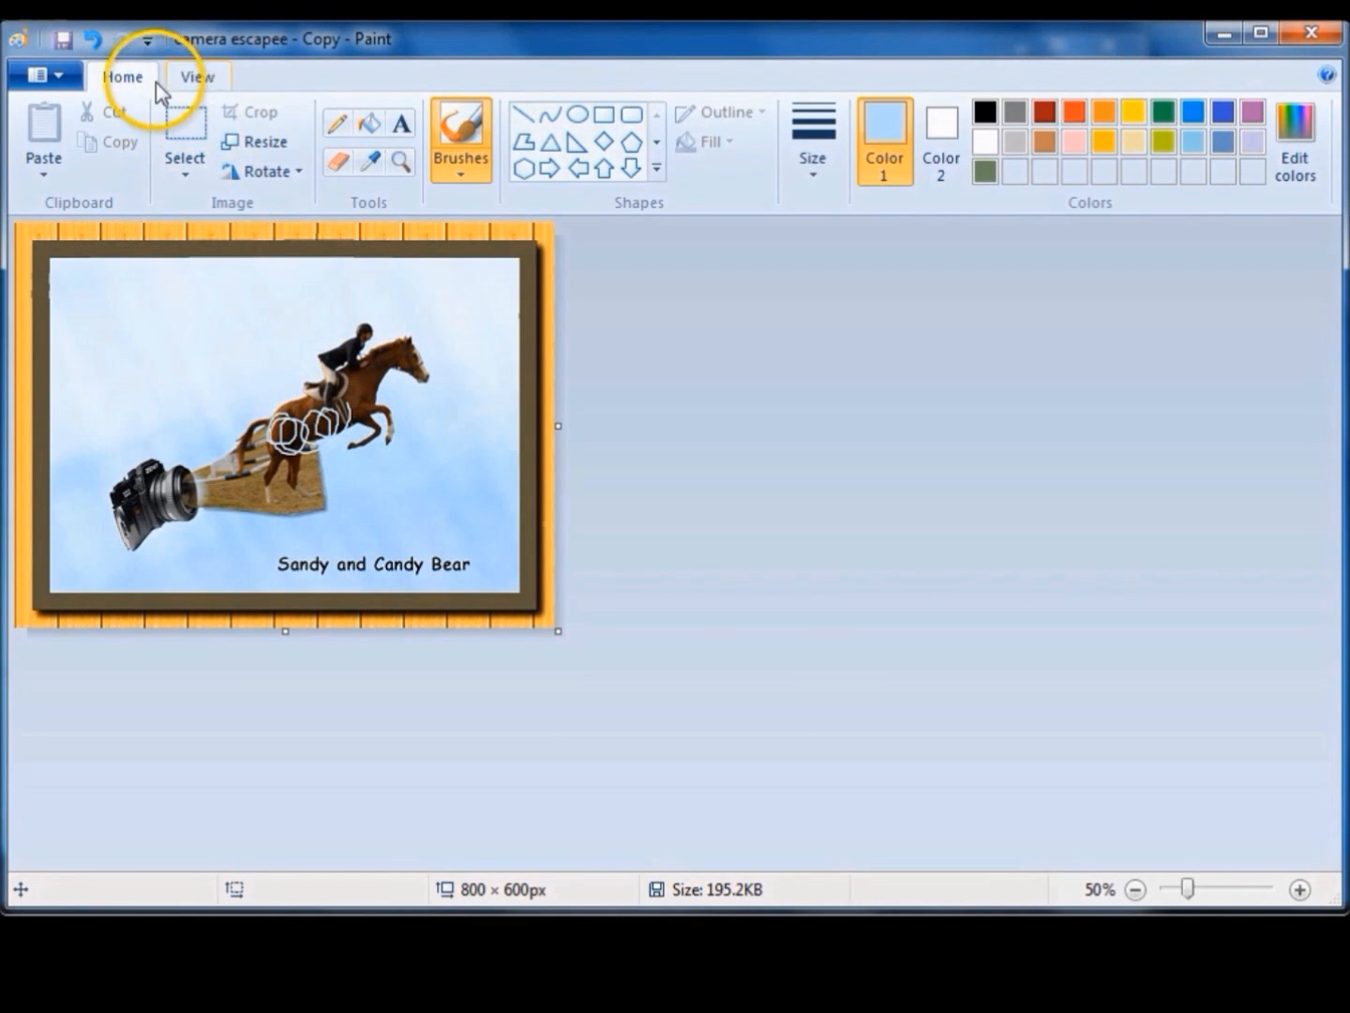
{"action": "left_click", "coordinate": [96, 43]}
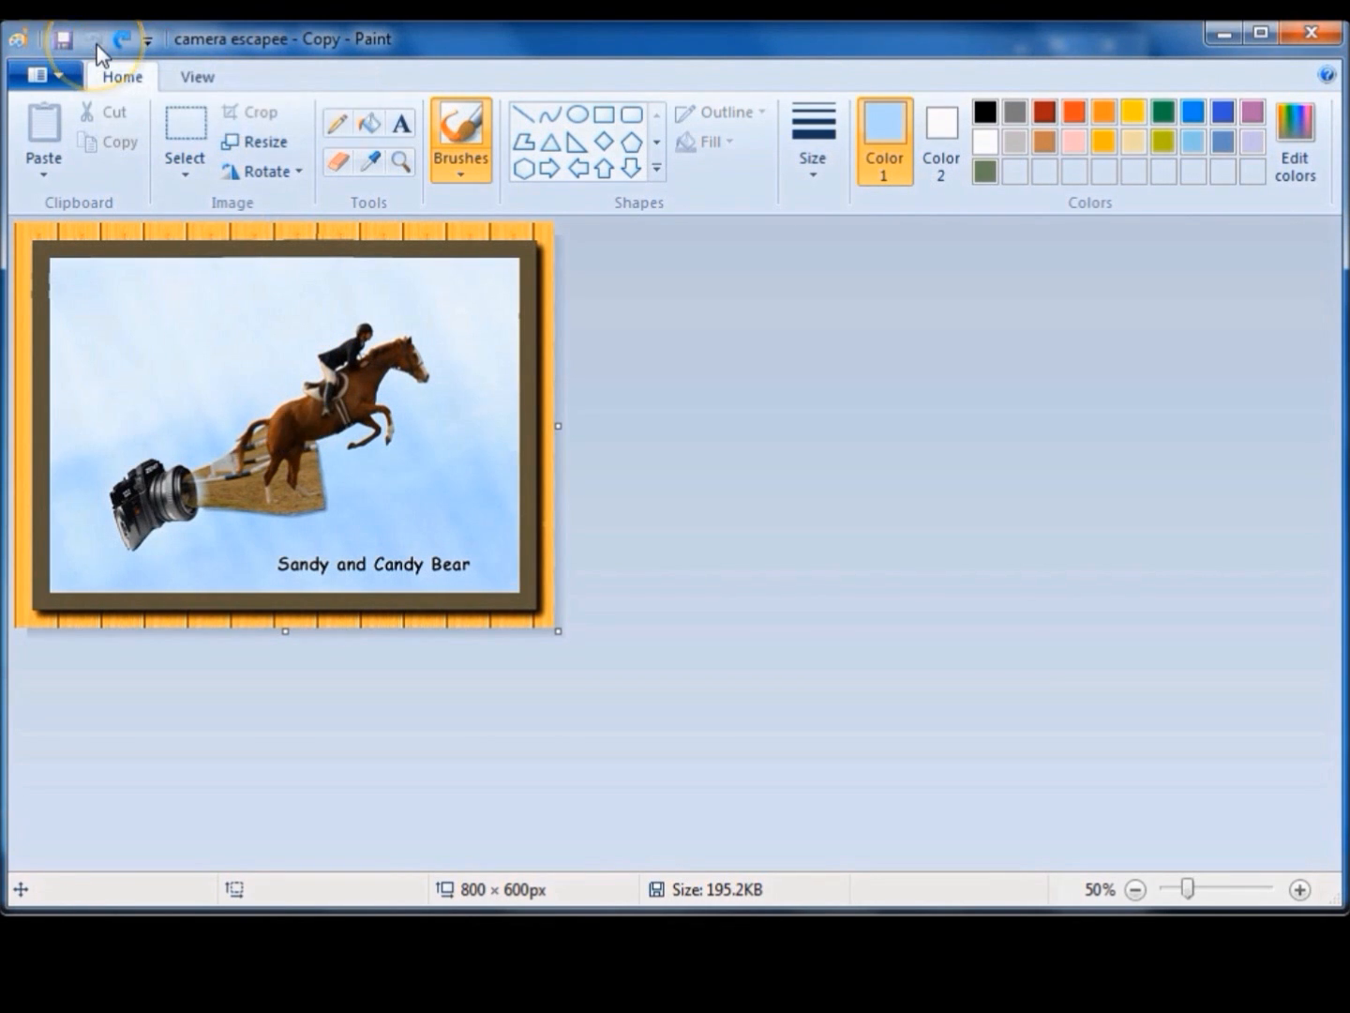
Paint a looping Oil brush stroke in the thickest size across the upper sky, using the brown sampled from the sandy ground.
{"action": "left_click", "coordinate": [370, 165]}
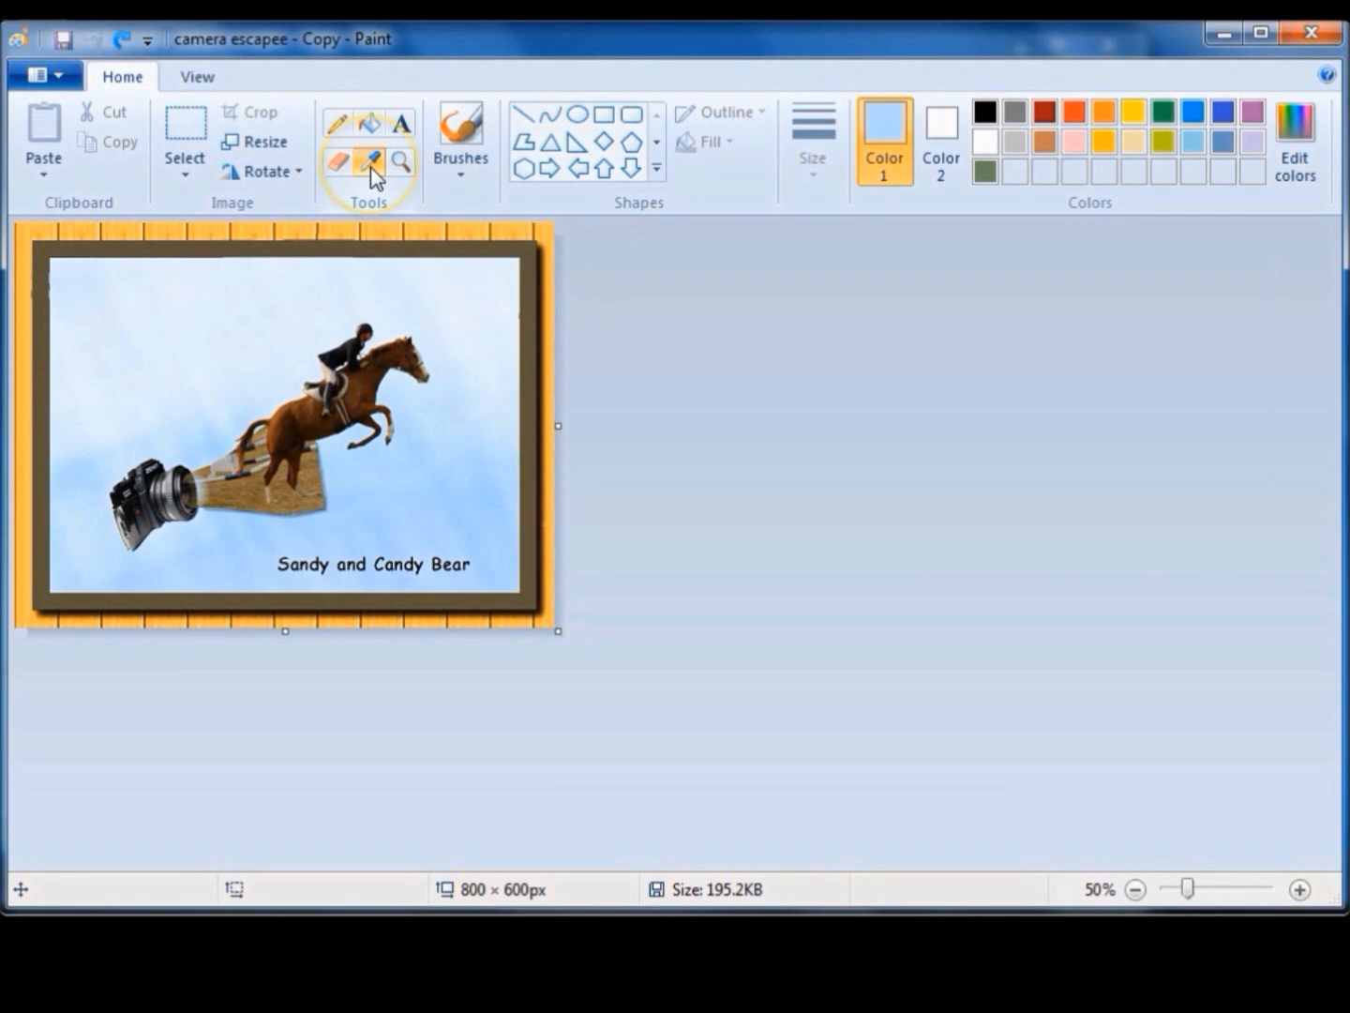
{"action": "left_click", "coordinate": [317, 471]}
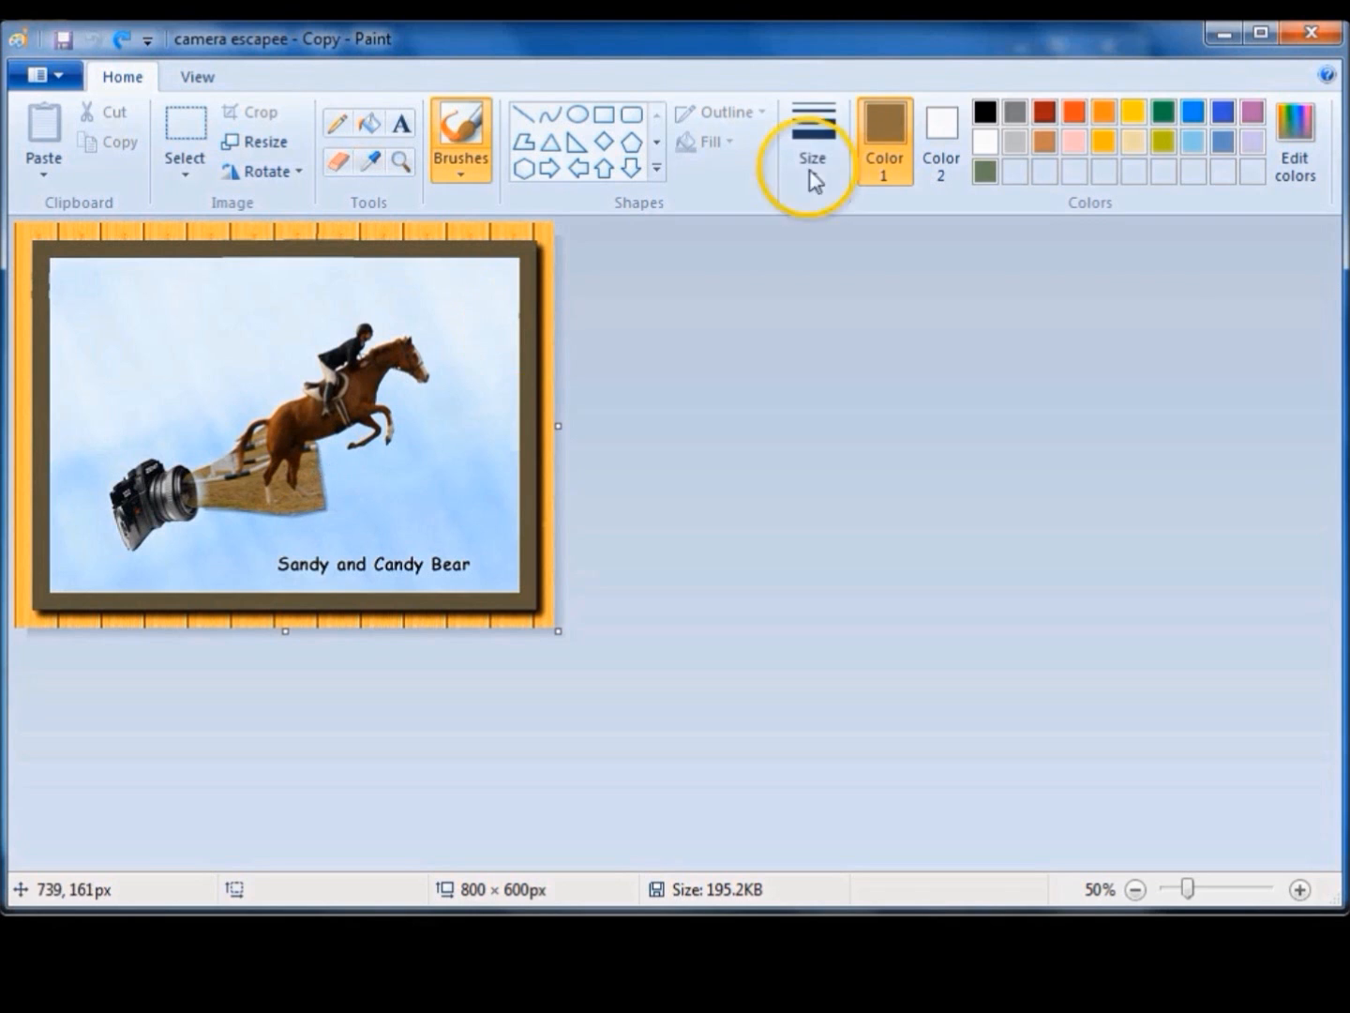
{"action": "left_click", "coordinate": [461, 173]}
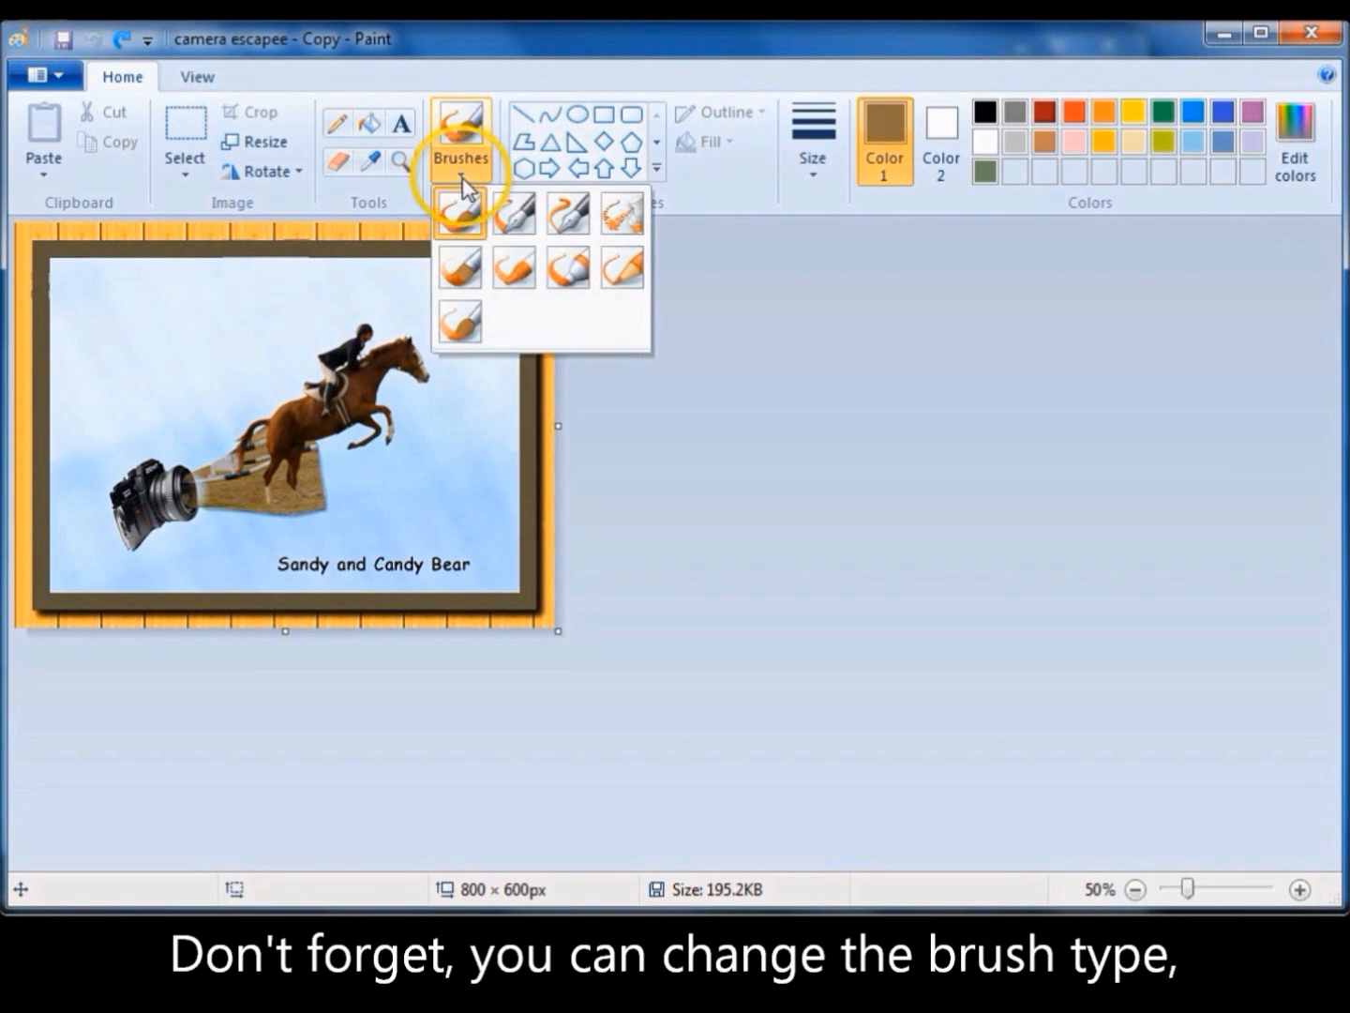
{"action": "left_click", "coordinate": [465, 265]}
{"action": "left_click", "coordinate": [814, 174]}
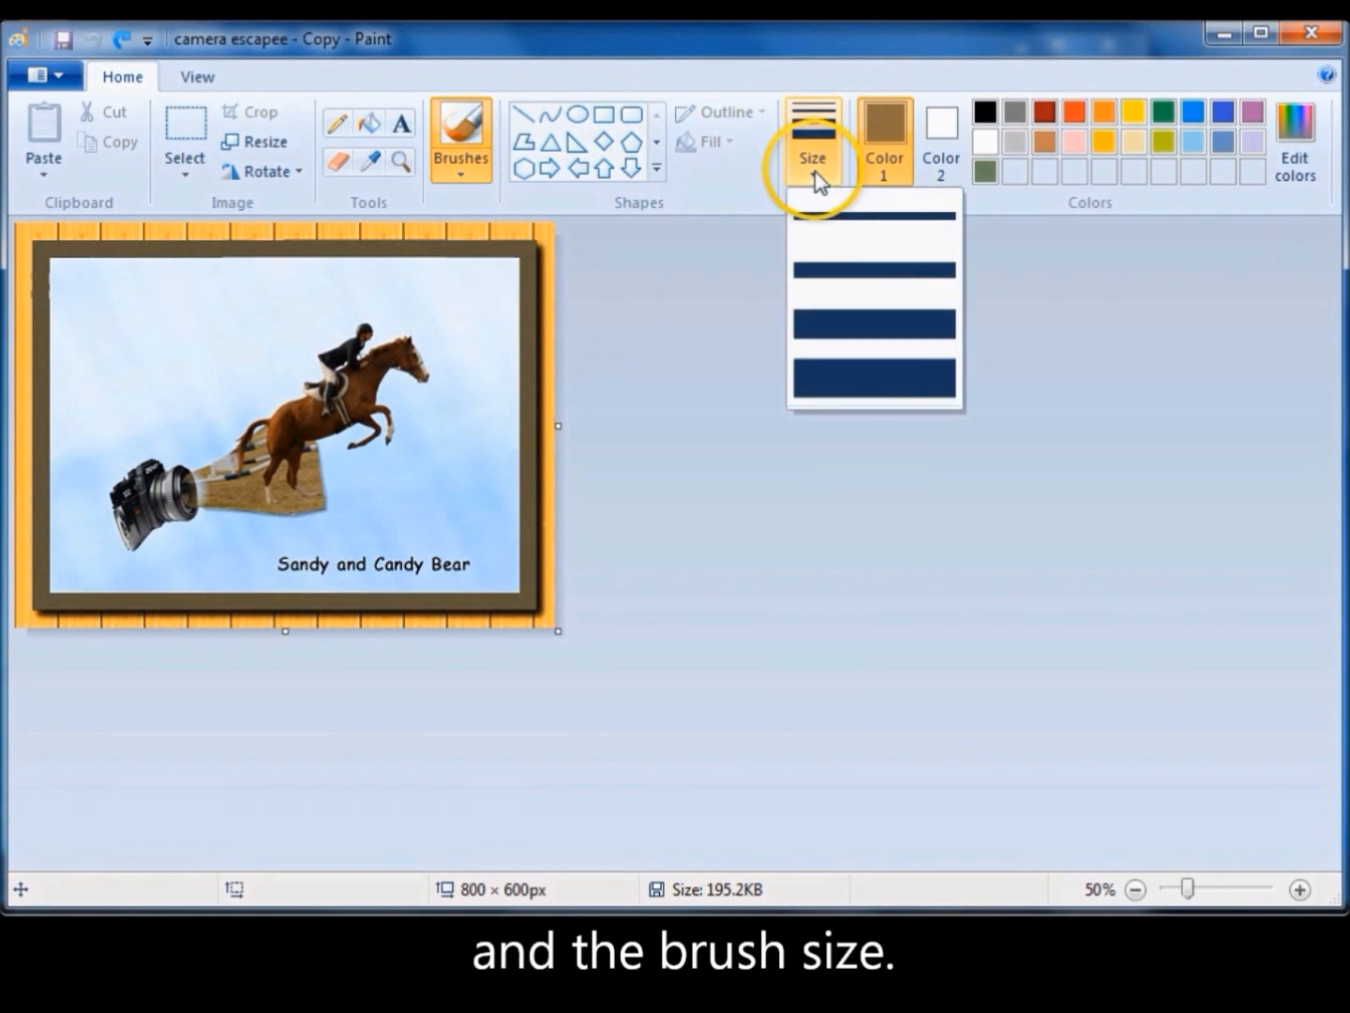
{"action": "left_click", "coordinate": [847, 380]}
{"action": "mouse_move", "coordinate": [173, 305]}
{"action": "left_mouse_down"}
{"action": "mouse_move", "coordinate": [151, 341]}
{"action": "mouse_move", "coordinate": [199, 318]}
{"action": "mouse_move", "coordinate": [191, 302]}
{"action": "mouse_move", "coordinate": [184, 330]}
{"action": "mouse_move", "coordinate": [250, 341]}
{"action": "mouse_move", "coordinate": [267, 308]}
{"action": "mouse_move", "coordinate": [230, 308]}
{"action": "mouse_move", "coordinate": [307, 310]}
{"action": "mouse_move", "coordinate": [337, 289]}
{"action": "left_mouse_up"}
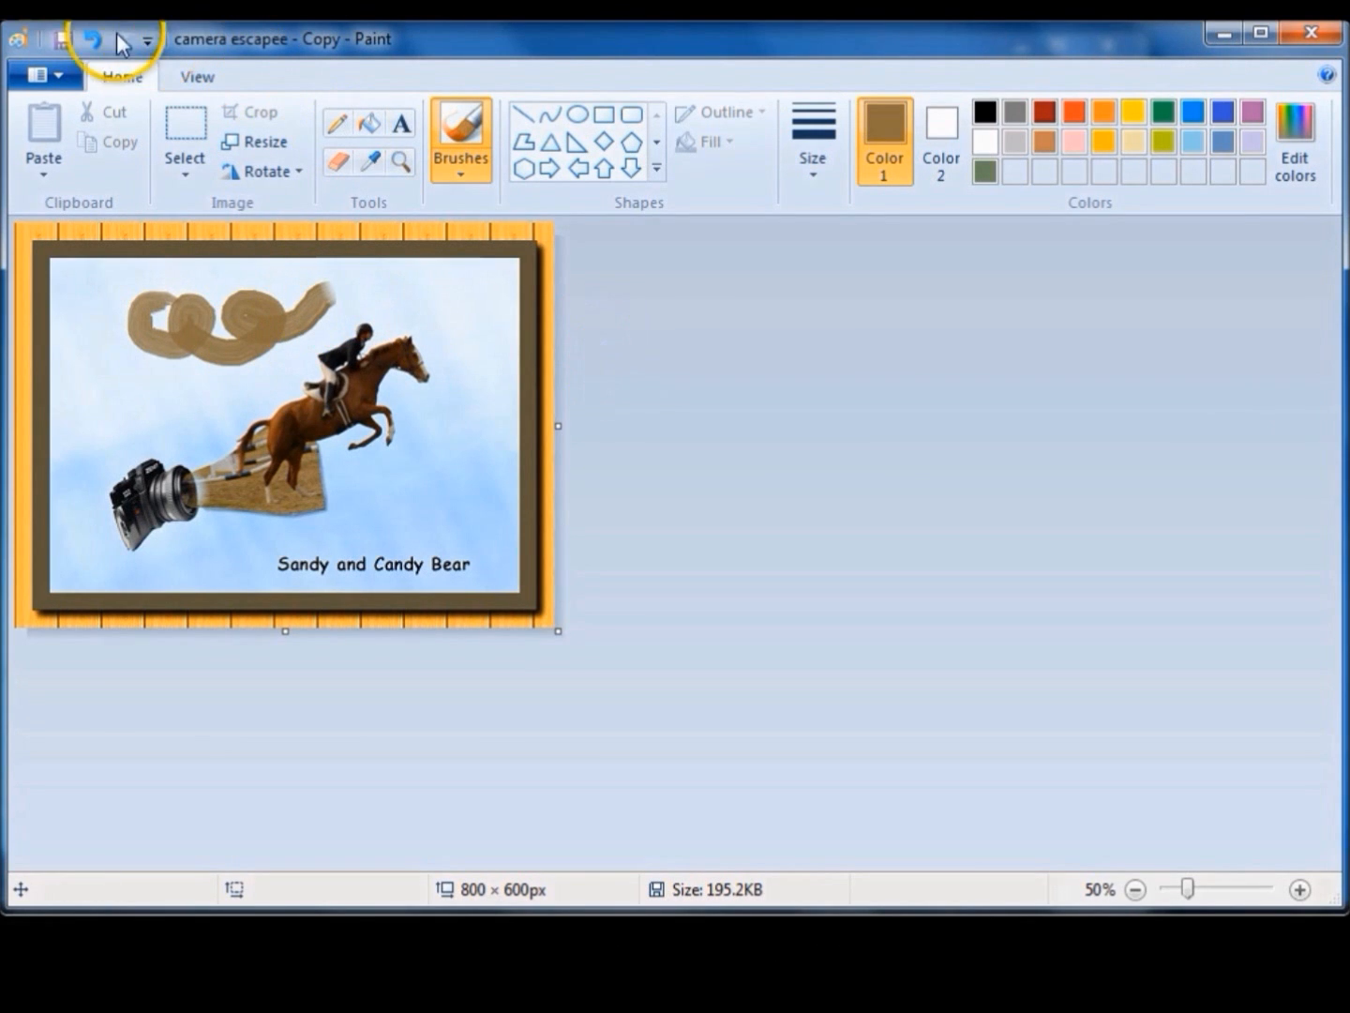
Undo the looping brown Oil brush stroke in the sky.
{"action": "left_click", "coordinate": [91, 39]}
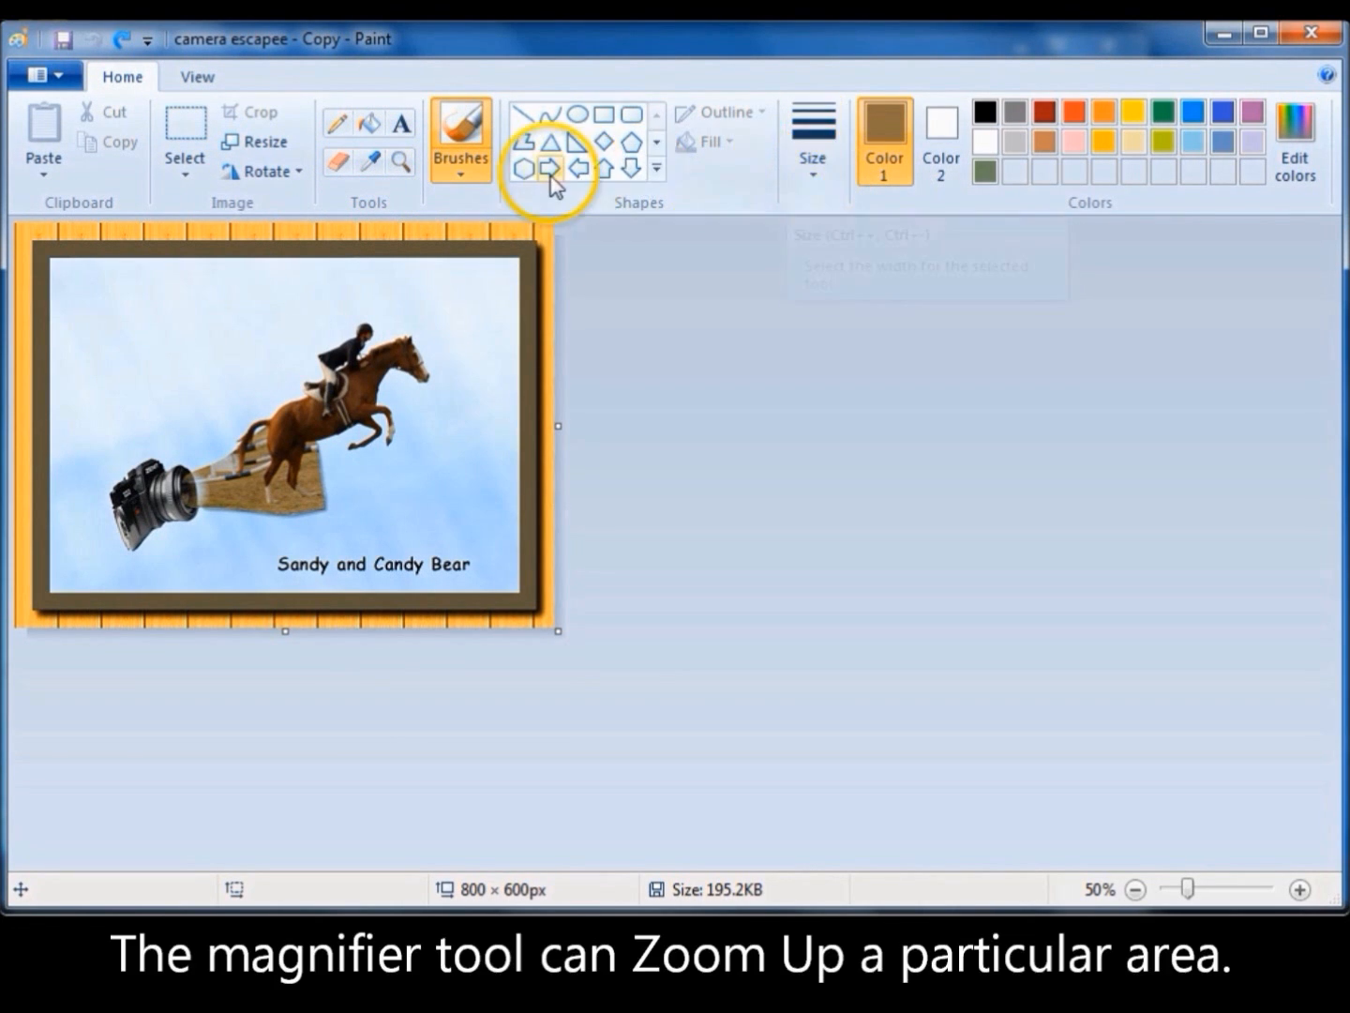
Magnify the rider's head up to 800% with the Magnifier tool, and return the zoom to 50%.
{"action": "left_click", "coordinate": [400, 164]}
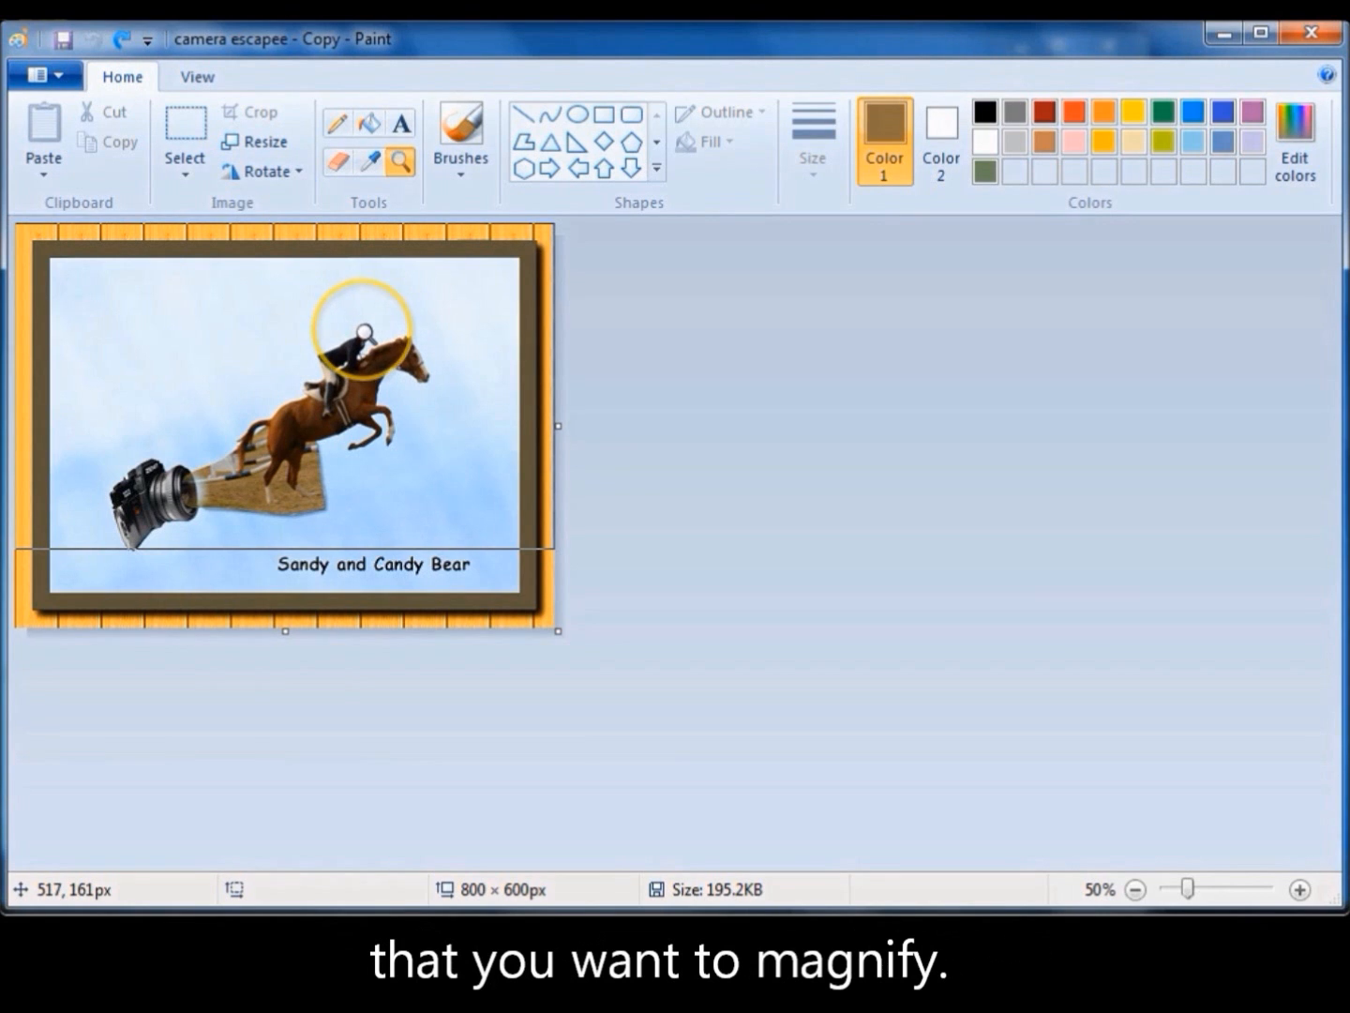
{"action": "left_click", "coordinate": [363, 331]}
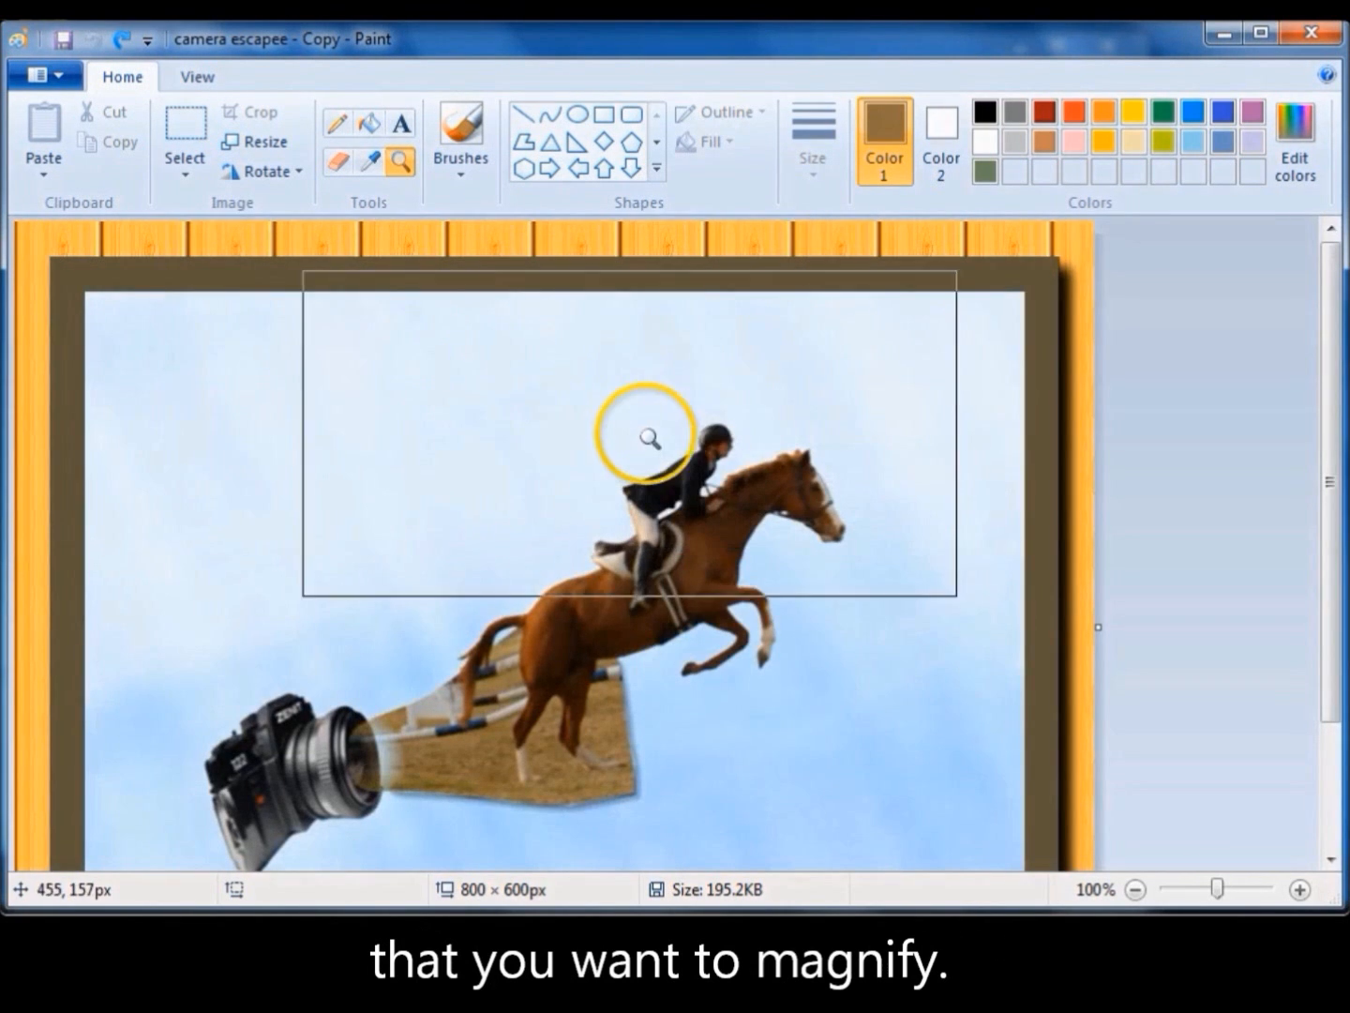
{"action": "left_click", "coordinate": [717, 437]}
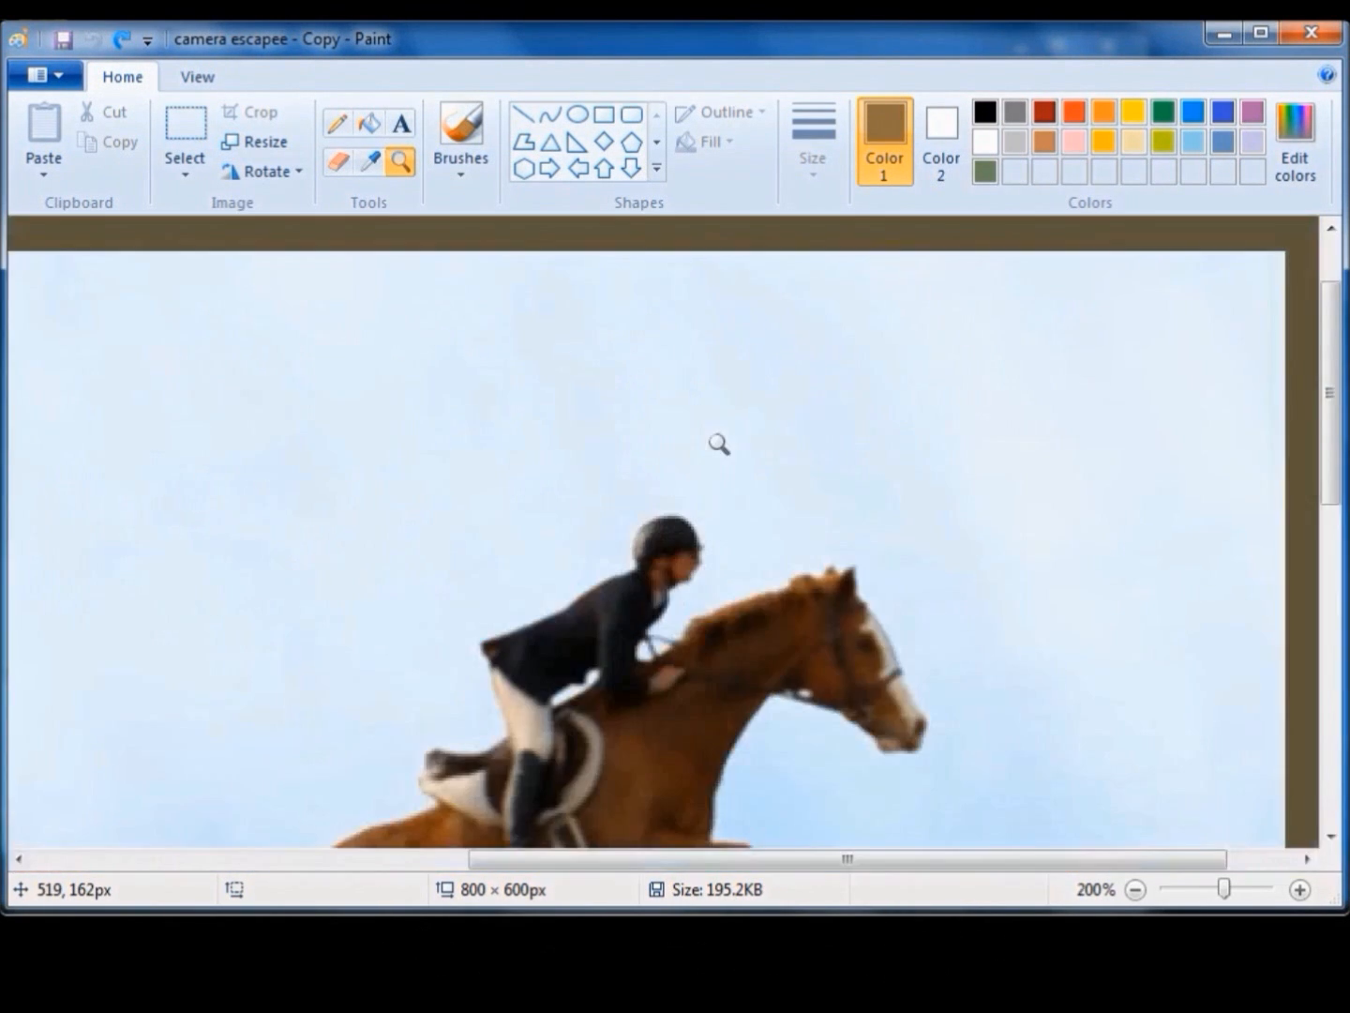
{"action": "left_click", "coordinate": [671, 540]}
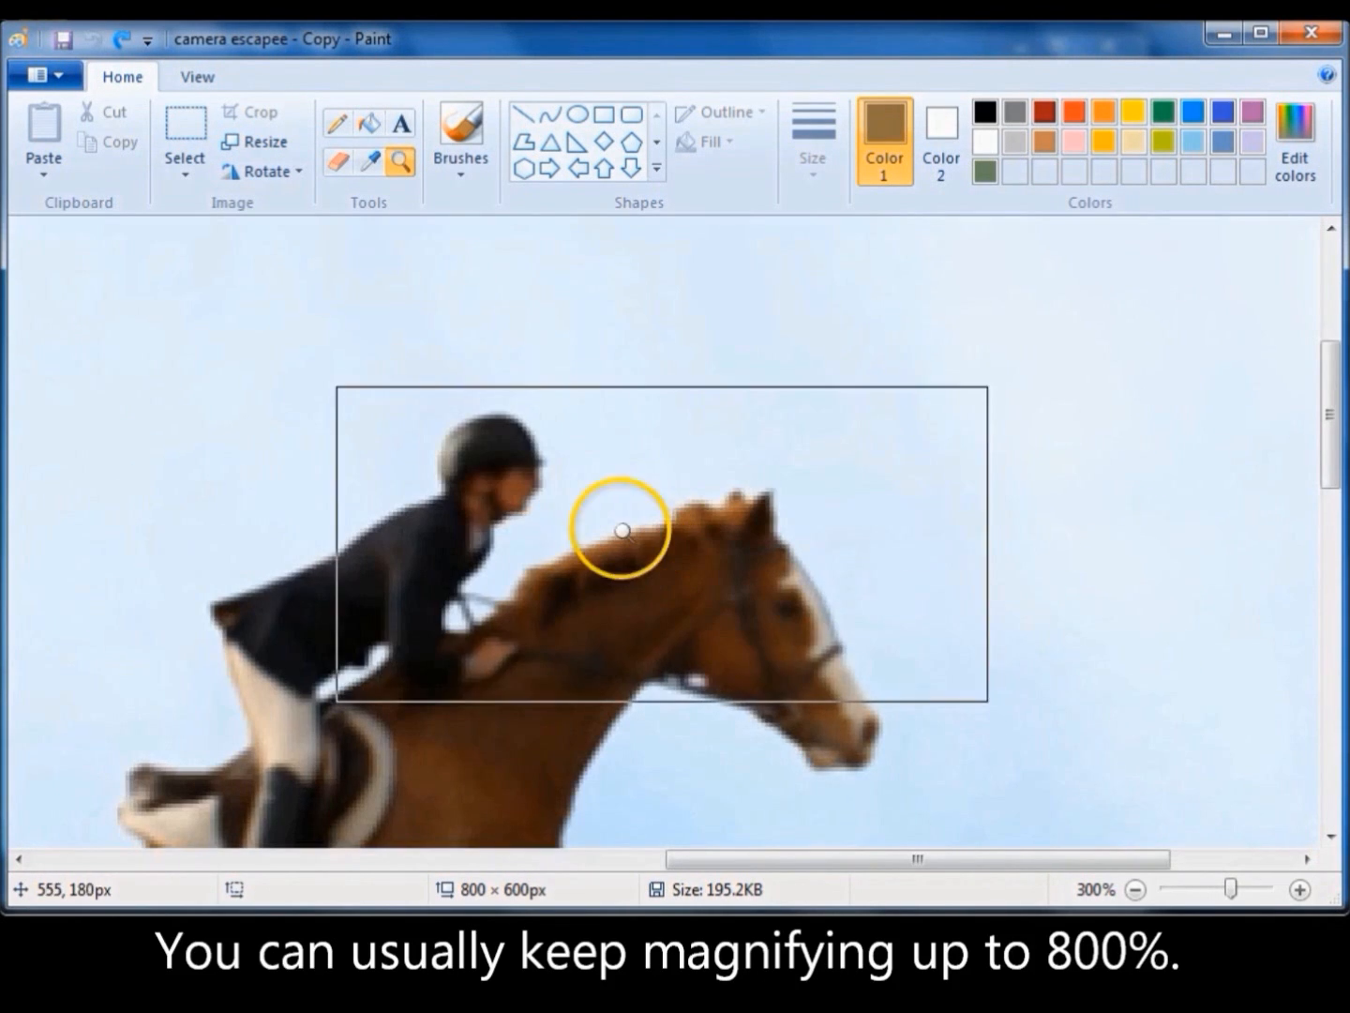
{"action": "left_click", "coordinate": [491, 473]}
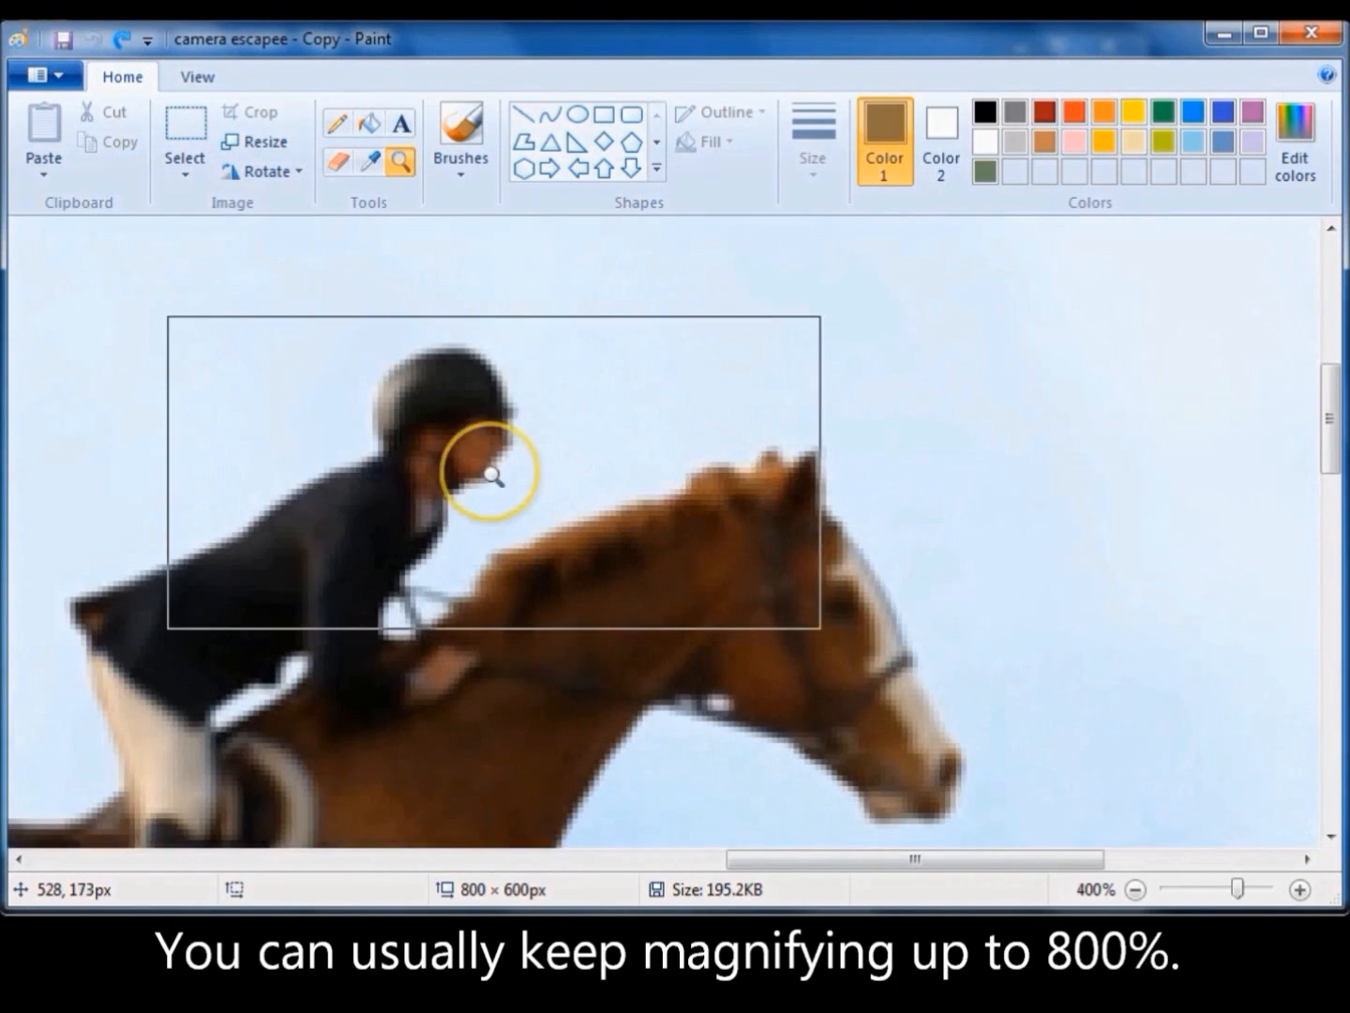
{"action": "left_click", "coordinate": [444, 414]}
{"action": "left_click", "coordinate": [424, 409]}
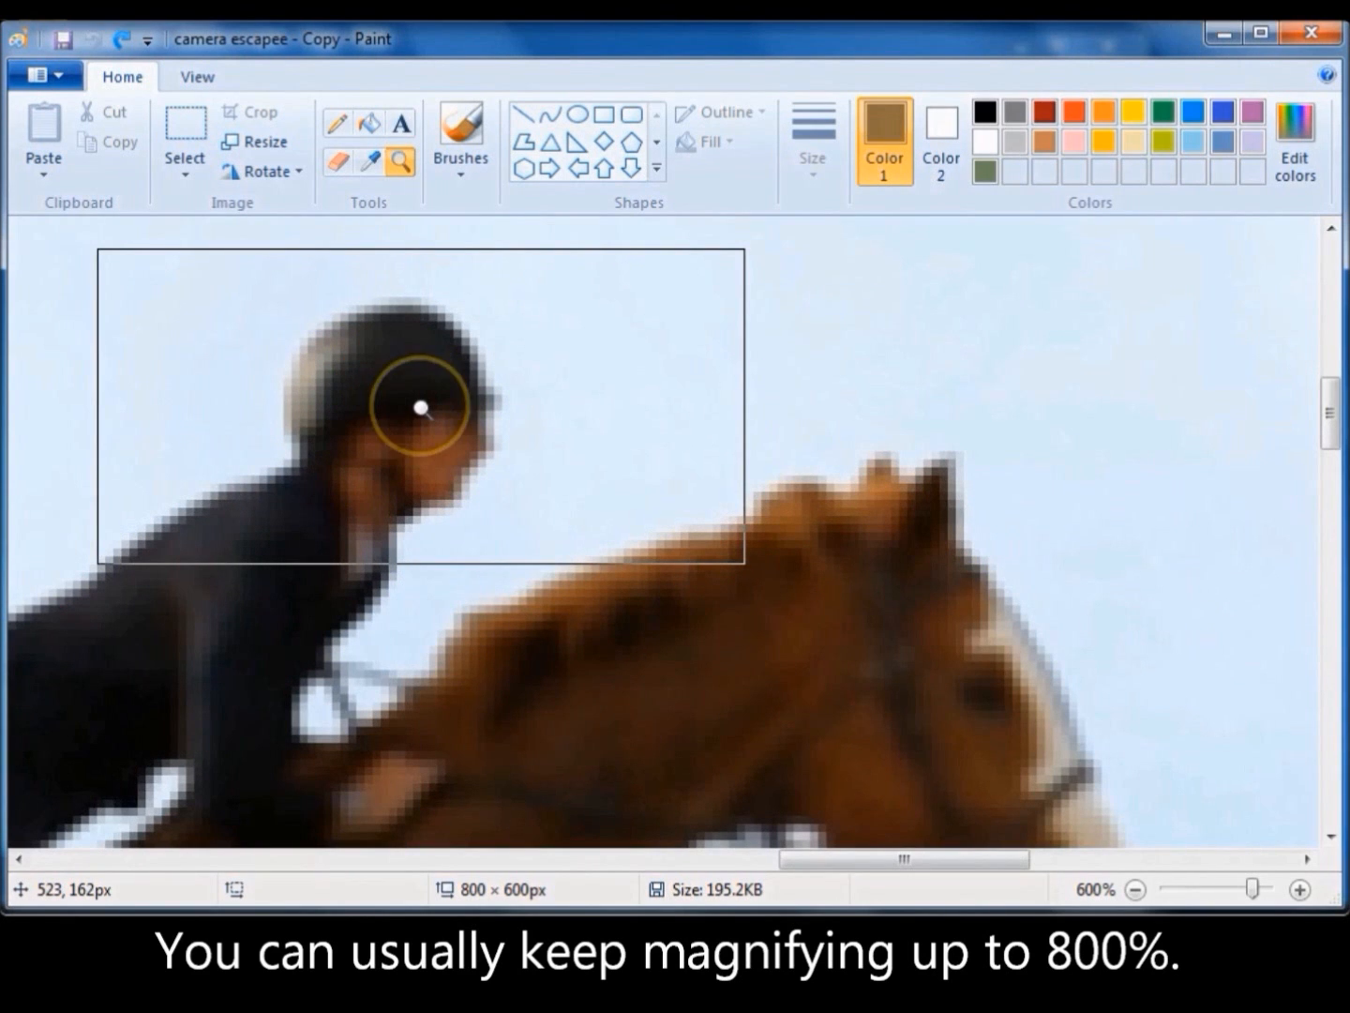
{"action": "left_click", "coordinate": [421, 407]}
{"action": "left_click", "coordinate": [392, 395]}
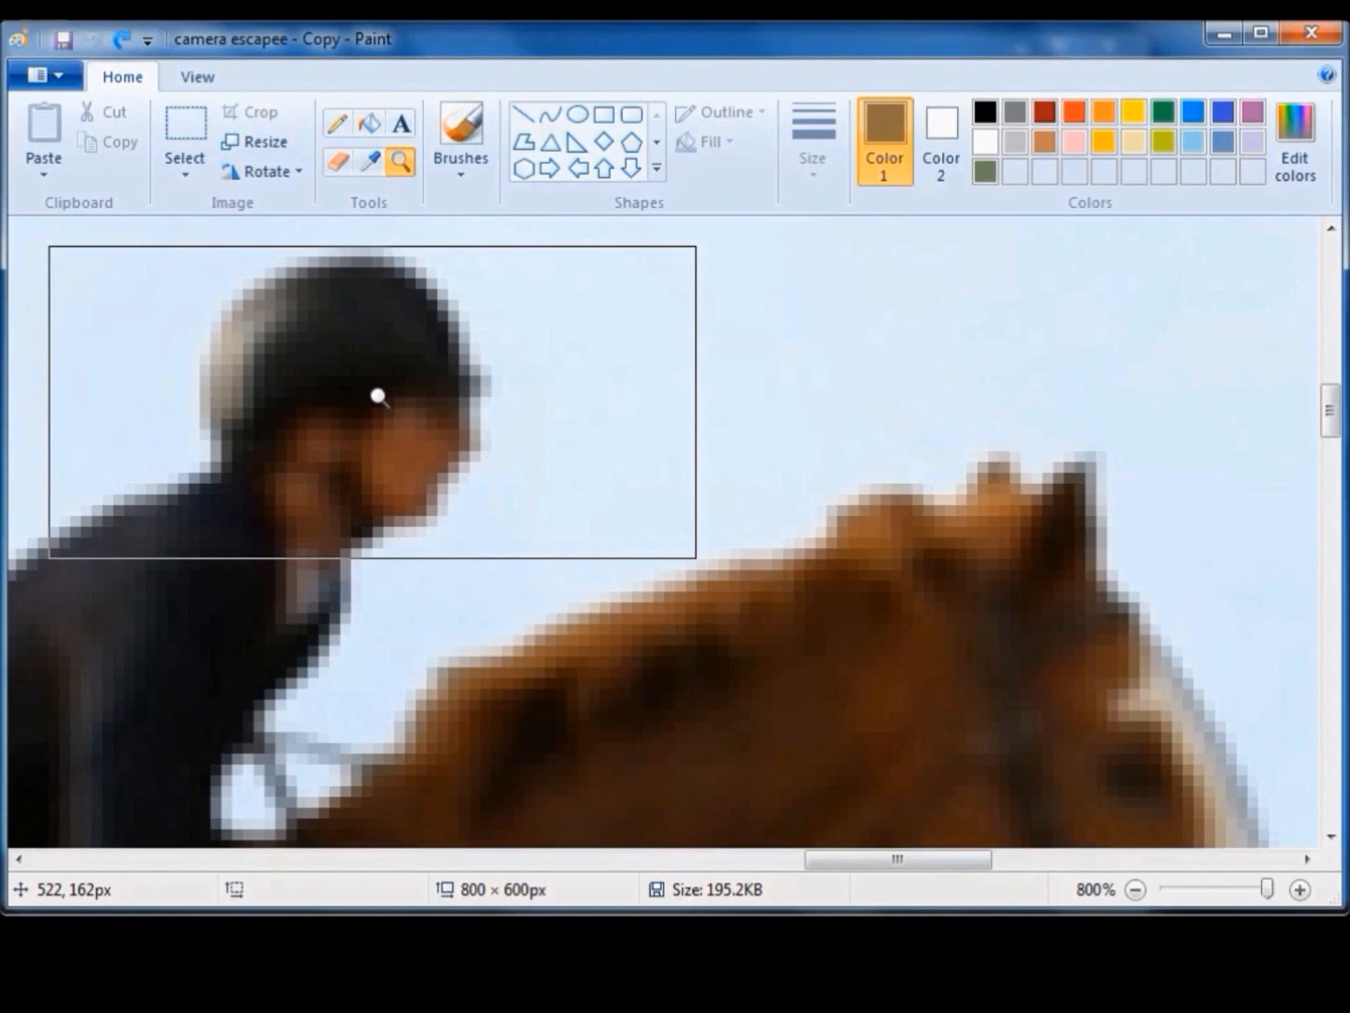
{"action": "left_click", "coordinate": [387, 415]}
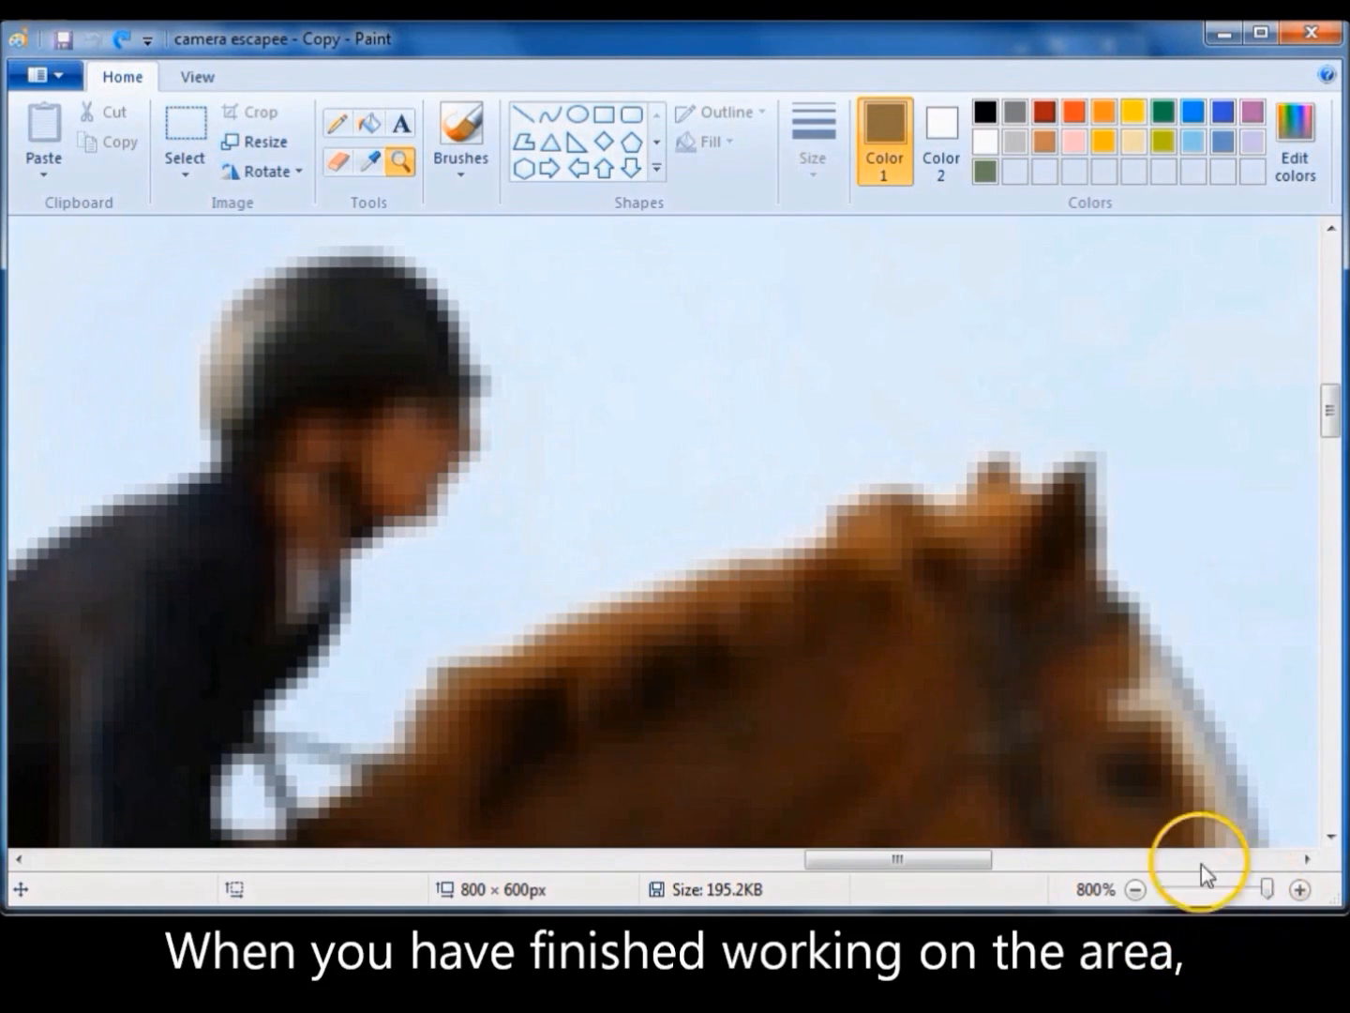
{"action": "left_click_drag", "start_coordinate": [1278, 888], "coordinate": [1217, 883]}
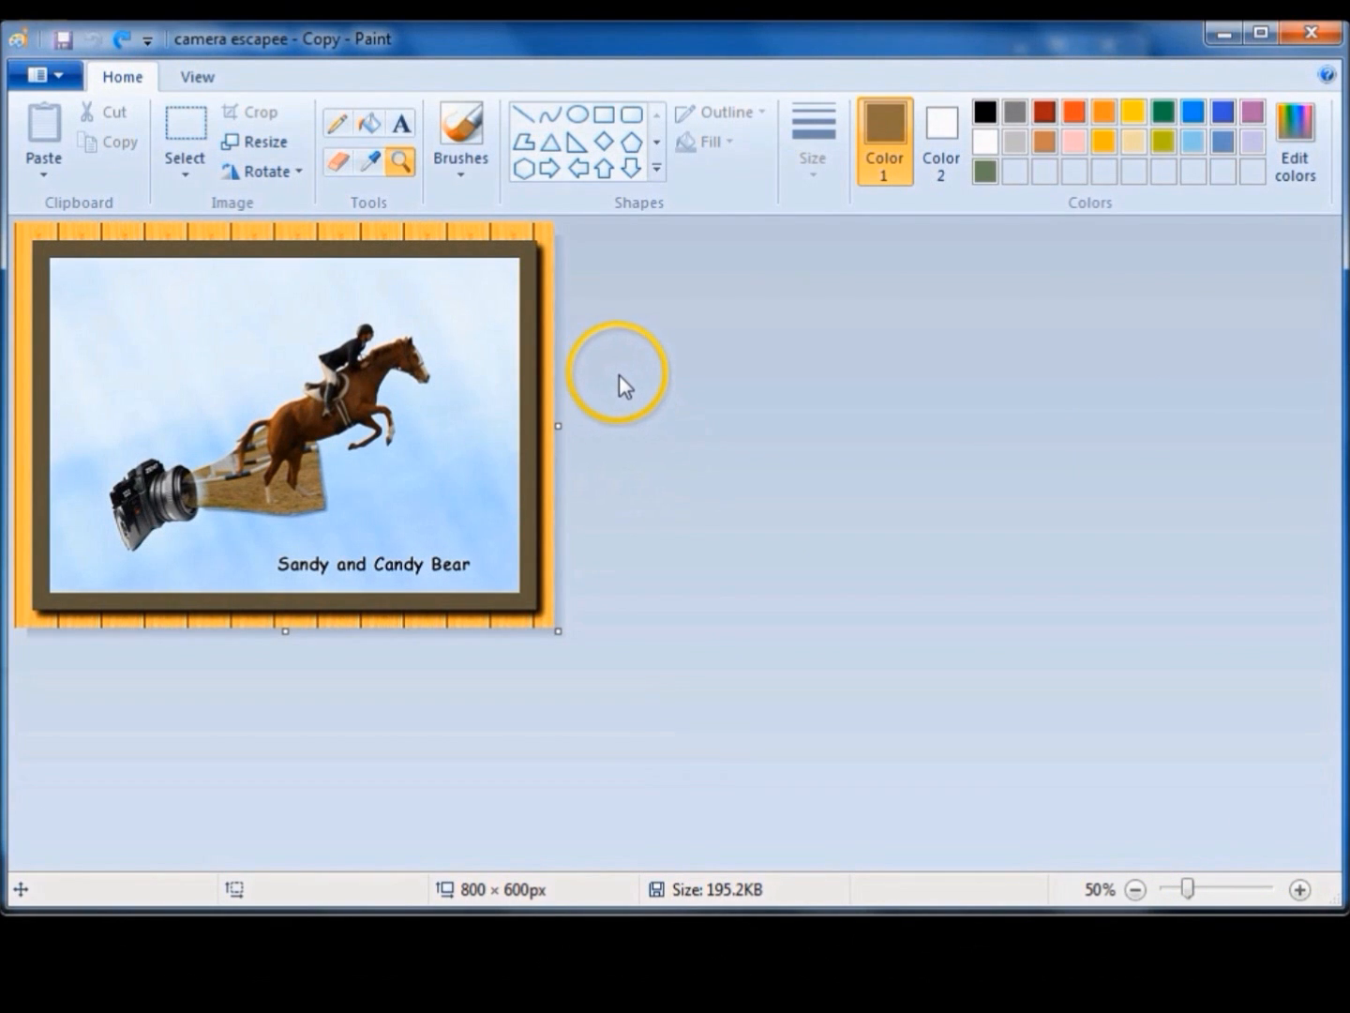
Erase a patch of the photo over the horse's front legs with the Eraser, and undo the erasure.
{"action": "left_click", "coordinate": [341, 157]}
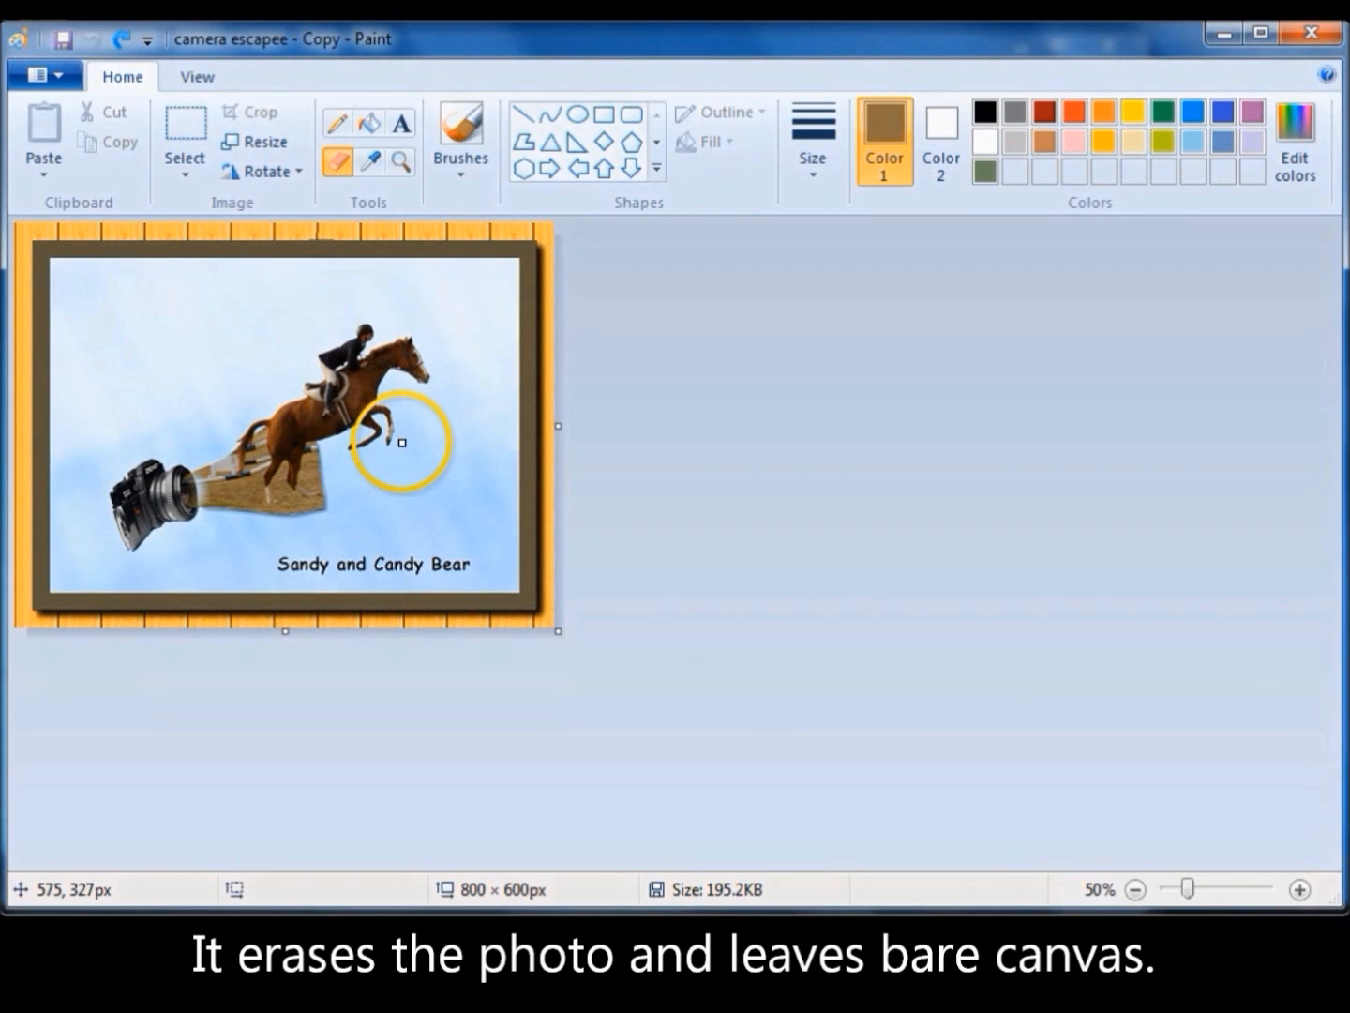
{"action": "mouse_move", "coordinate": [397, 433]}
{"action": "left_mouse_down"}
{"action": "mouse_move", "coordinate": [353, 446]}
{"action": "mouse_move", "coordinate": [410, 428]}
{"action": "mouse_move", "coordinate": [355, 444]}
{"action": "mouse_move", "coordinate": [386, 428]}
{"action": "mouse_move", "coordinate": [349, 432]}
{"action": "mouse_move", "coordinate": [389, 436]}
{"action": "mouse_move", "coordinate": [370, 433]}
{"action": "mouse_move", "coordinate": [387, 420]}
{"action": "mouse_move", "coordinate": [350, 439]}
{"action": "mouse_move", "coordinate": [409, 403]}
{"action": "mouse_move", "coordinate": [369, 416]}
{"action": "mouse_move", "coordinate": [409, 418]}
{"action": "mouse_move", "coordinate": [377, 416]}
{"action": "mouse_move", "coordinate": [397, 416]}
{"action": "mouse_move", "coordinate": [368, 457]}
{"action": "mouse_move", "coordinate": [387, 414]}
{"action": "mouse_move", "coordinate": [376, 443]}
{"action": "left_mouse_up"}
{"action": "left_click", "coordinate": [185, 141]}
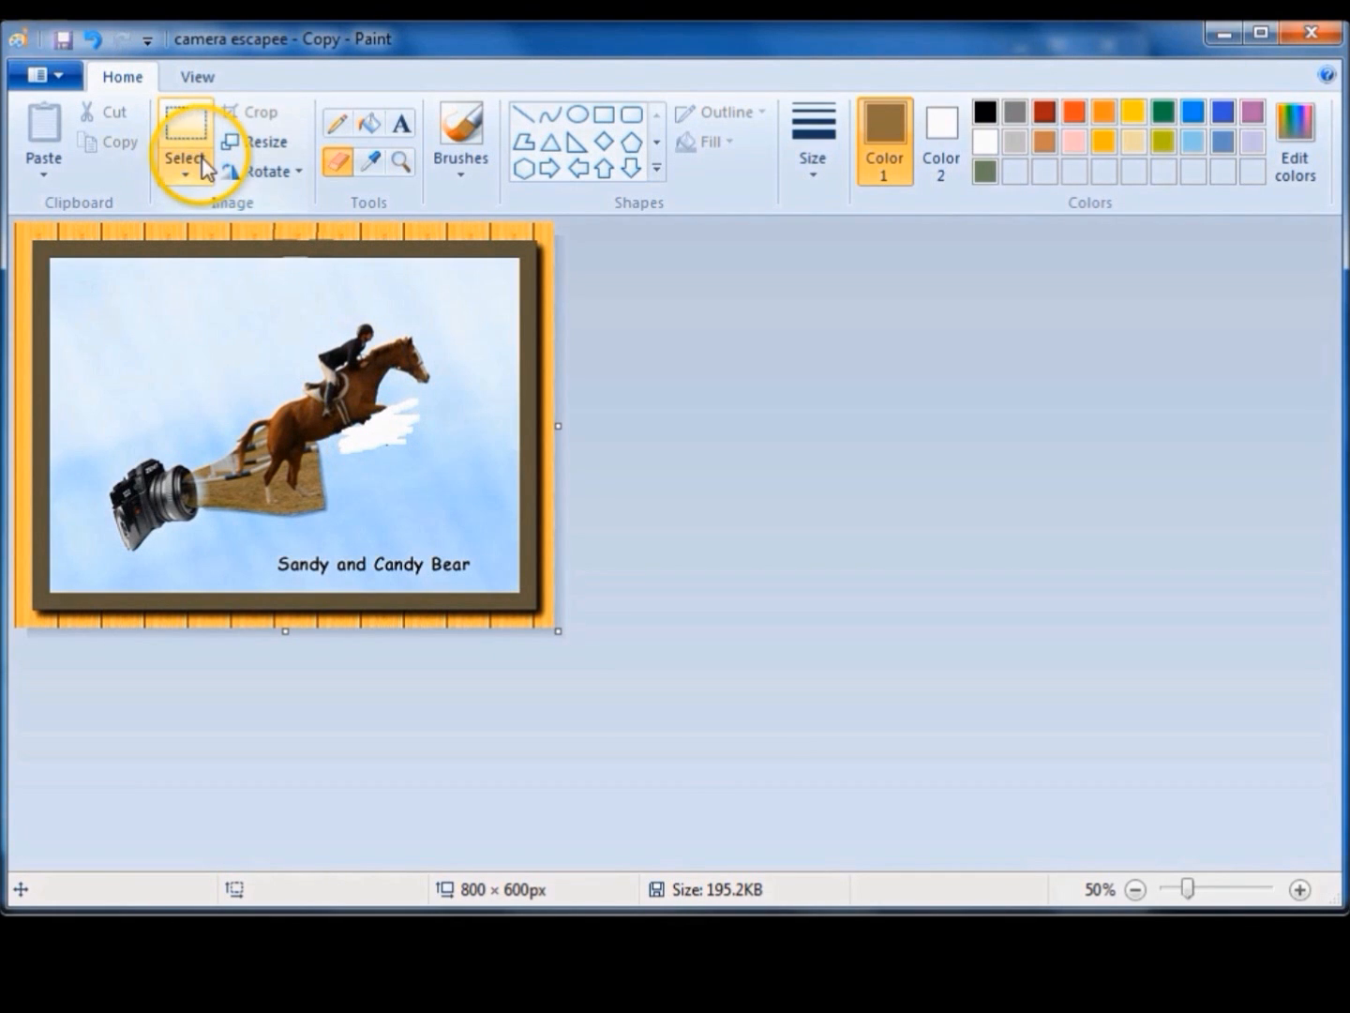
{"action": "left_click", "coordinate": [93, 36]}
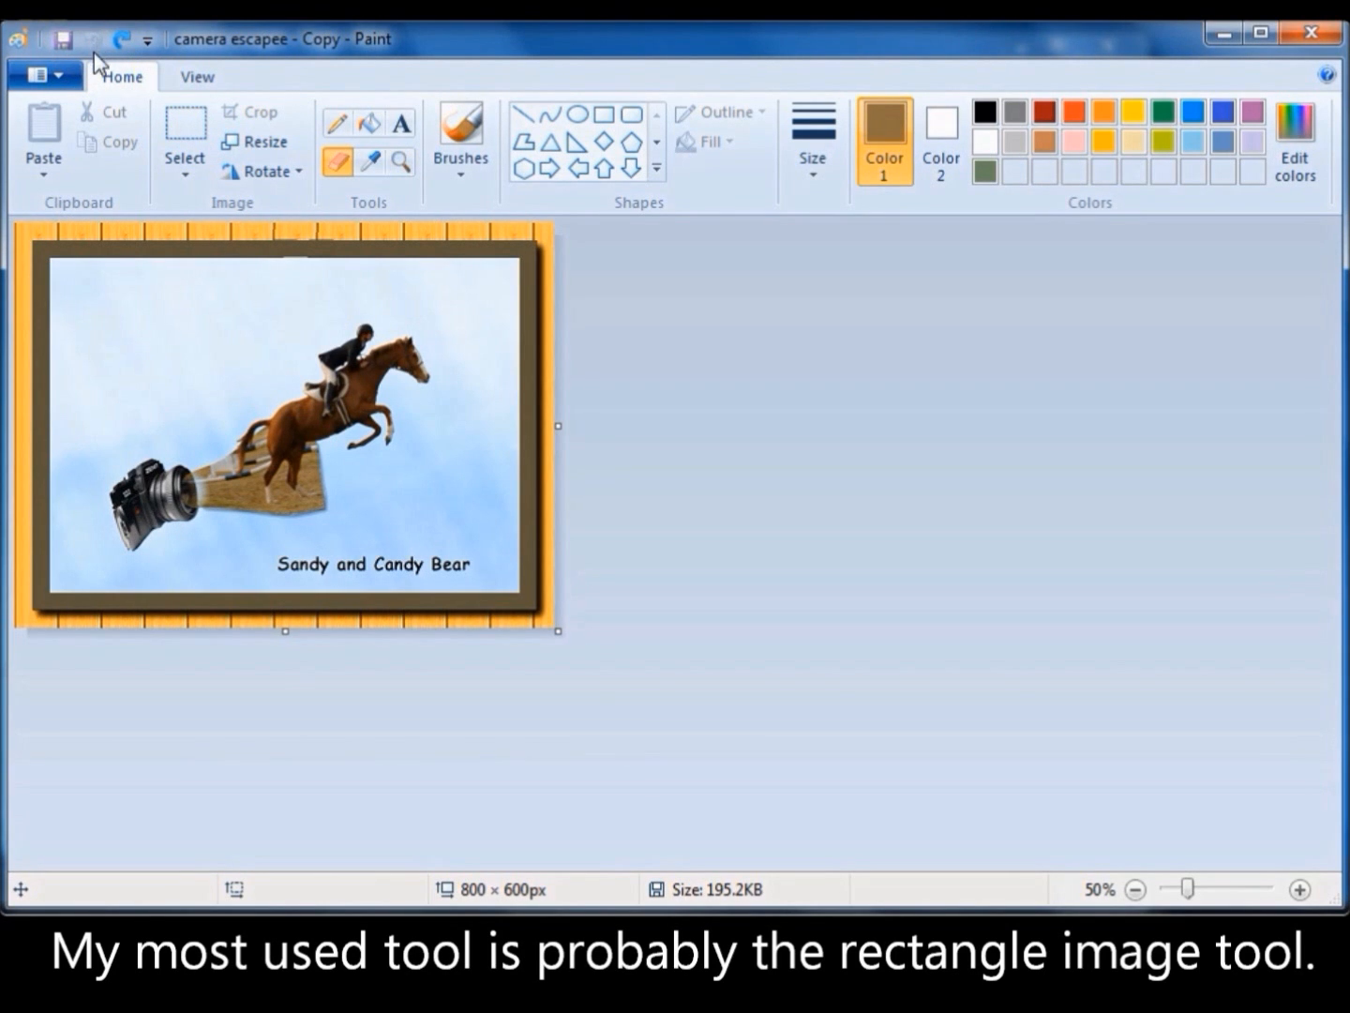
Make a rectangular selection of about 339 × 265 px around the horse and rider, and copy it.
{"action": "left_click", "coordinate": [182, 120]}
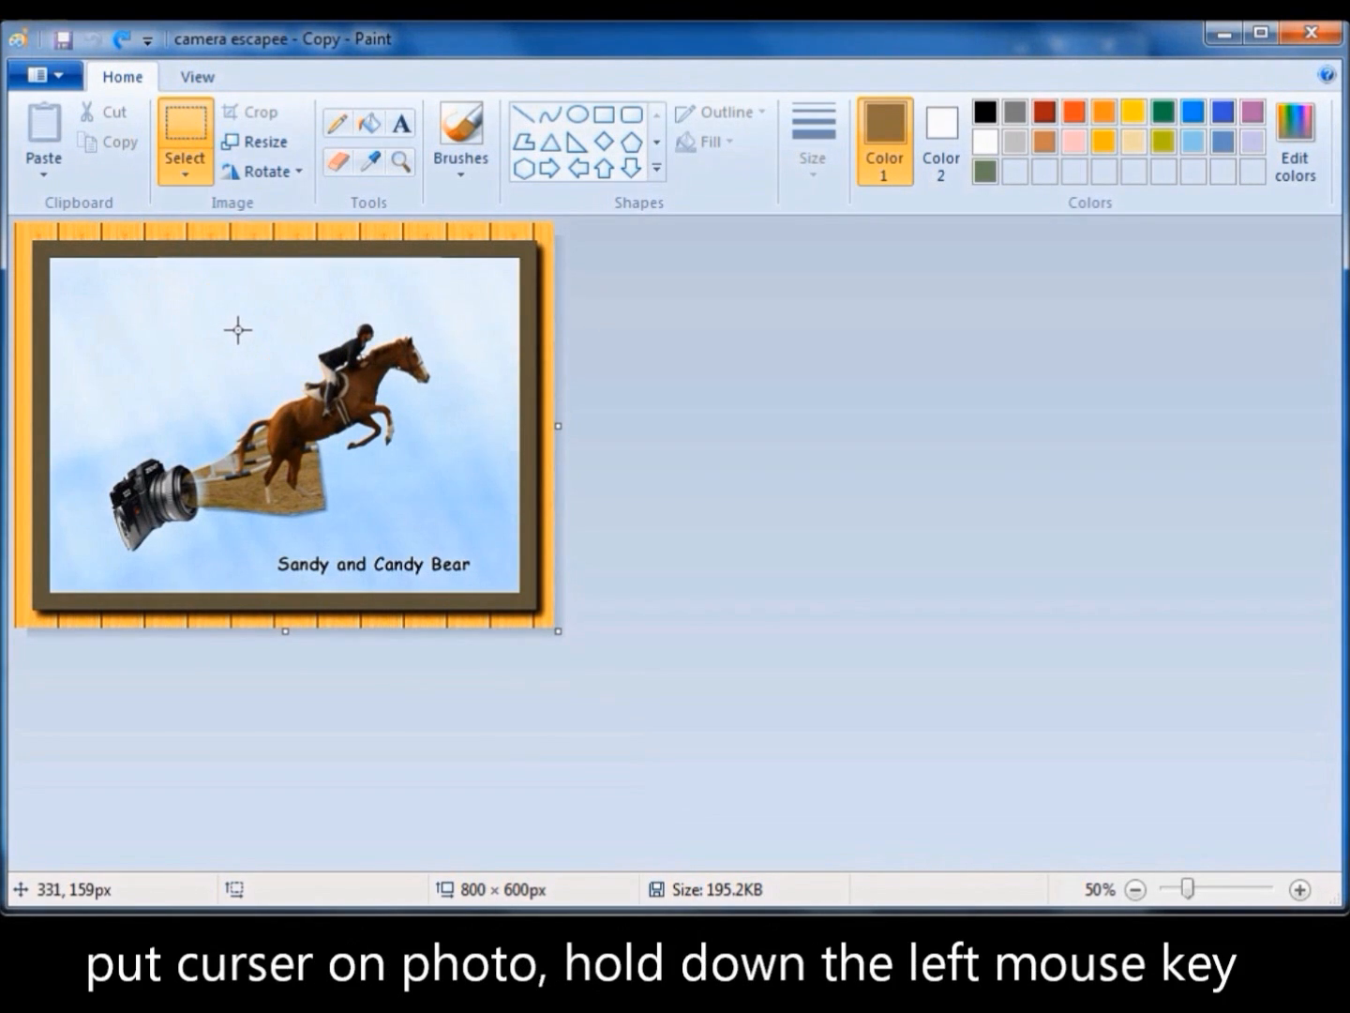
{"action": "left_click_drag", "start_coordinate": [242, 327], "coordinate": [471, 504]}
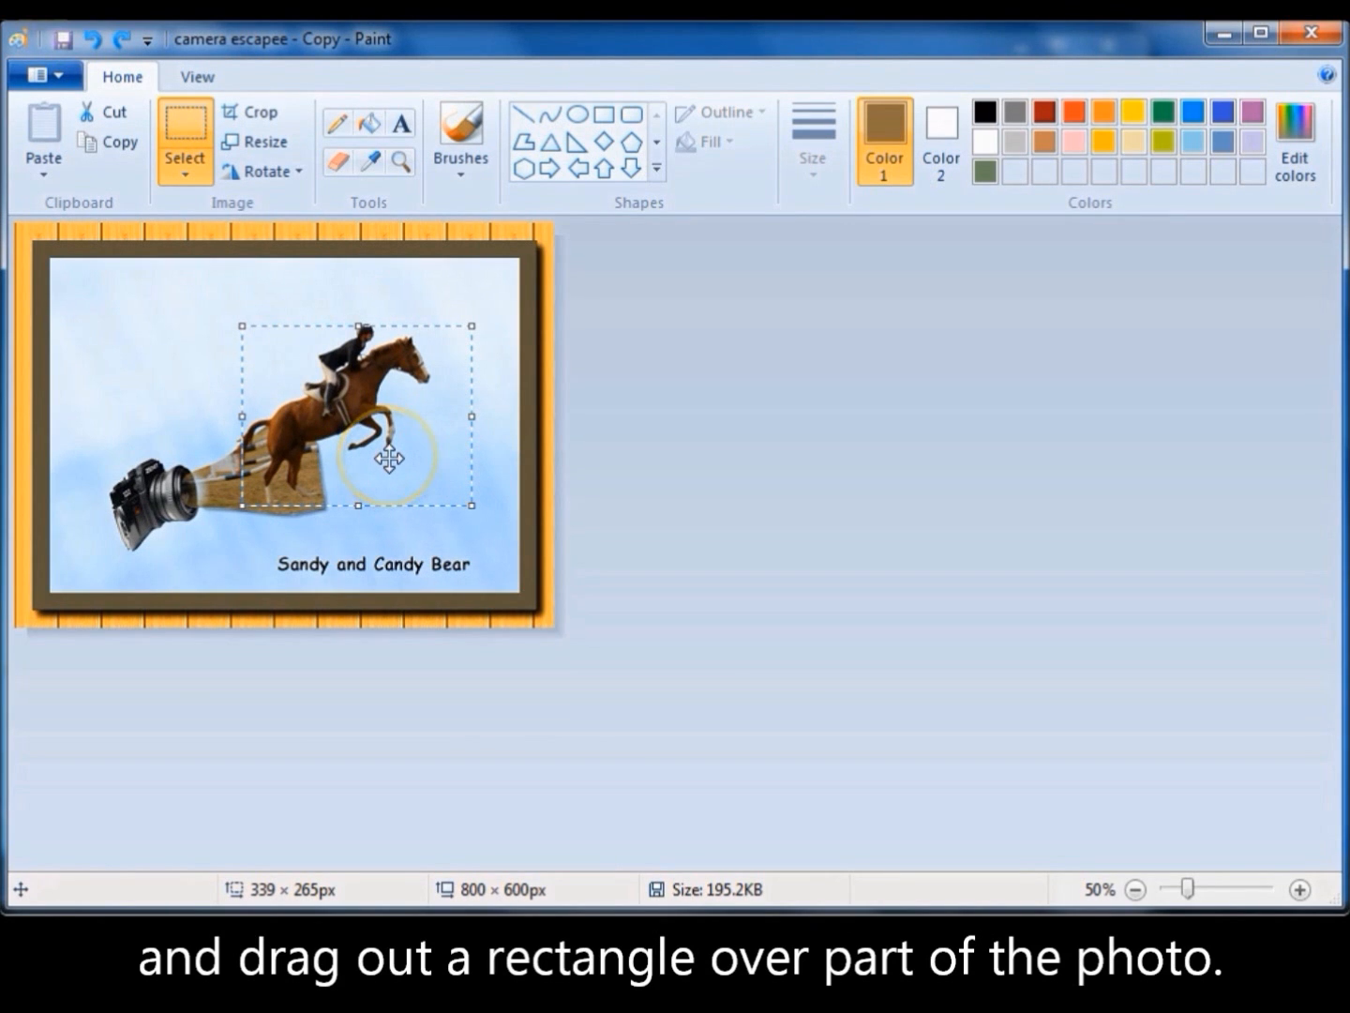
{"action": "right_click", "coordinate": [362, 401]}
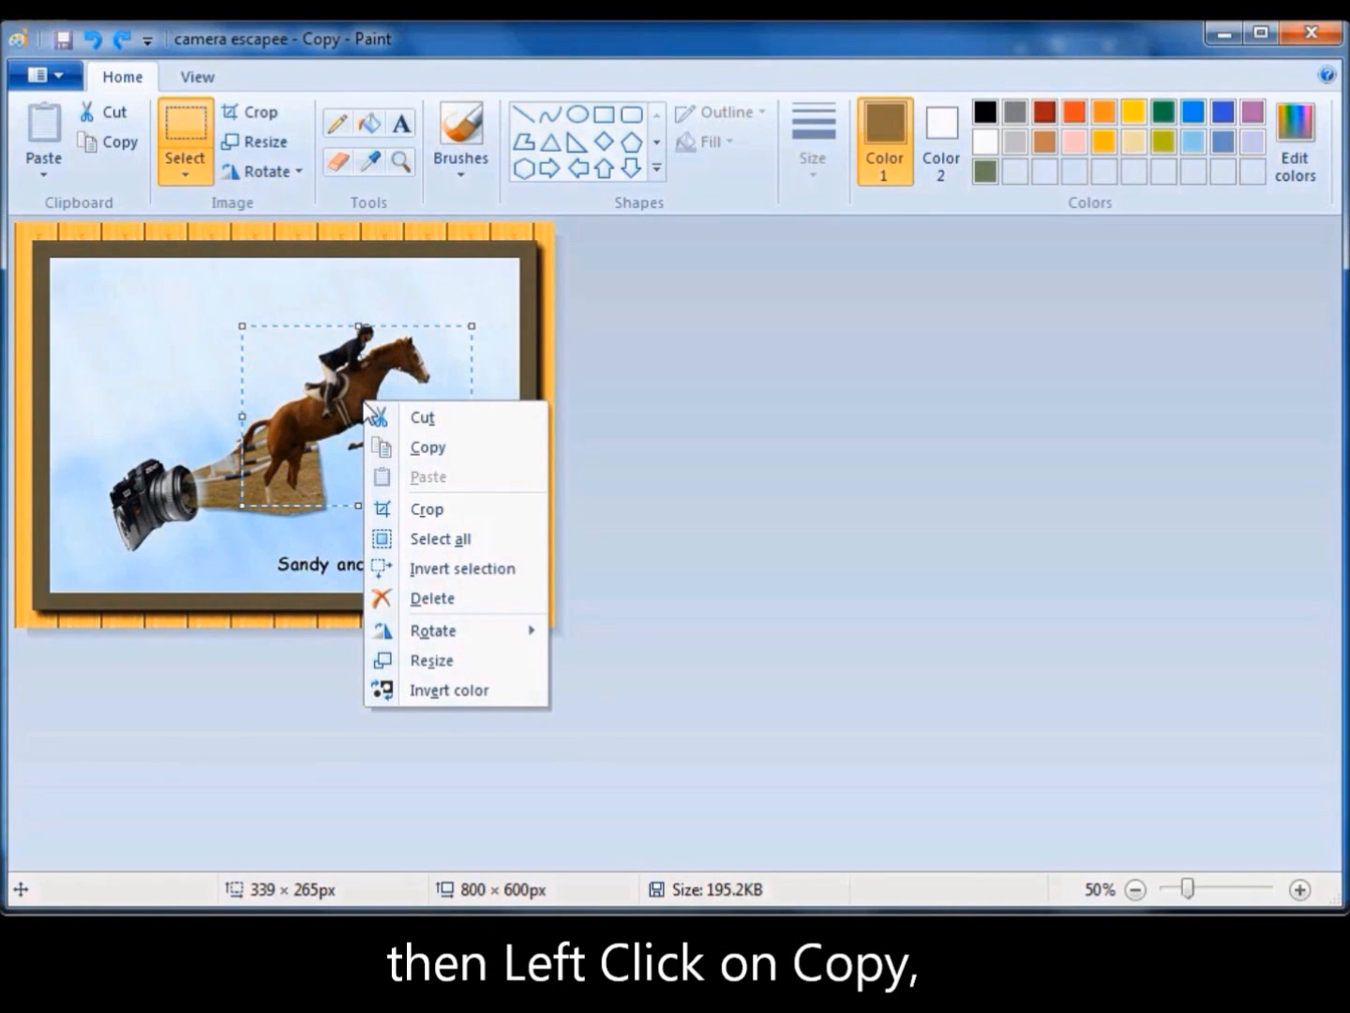
{"action": "left_click", "coordinate": [447, 460]}
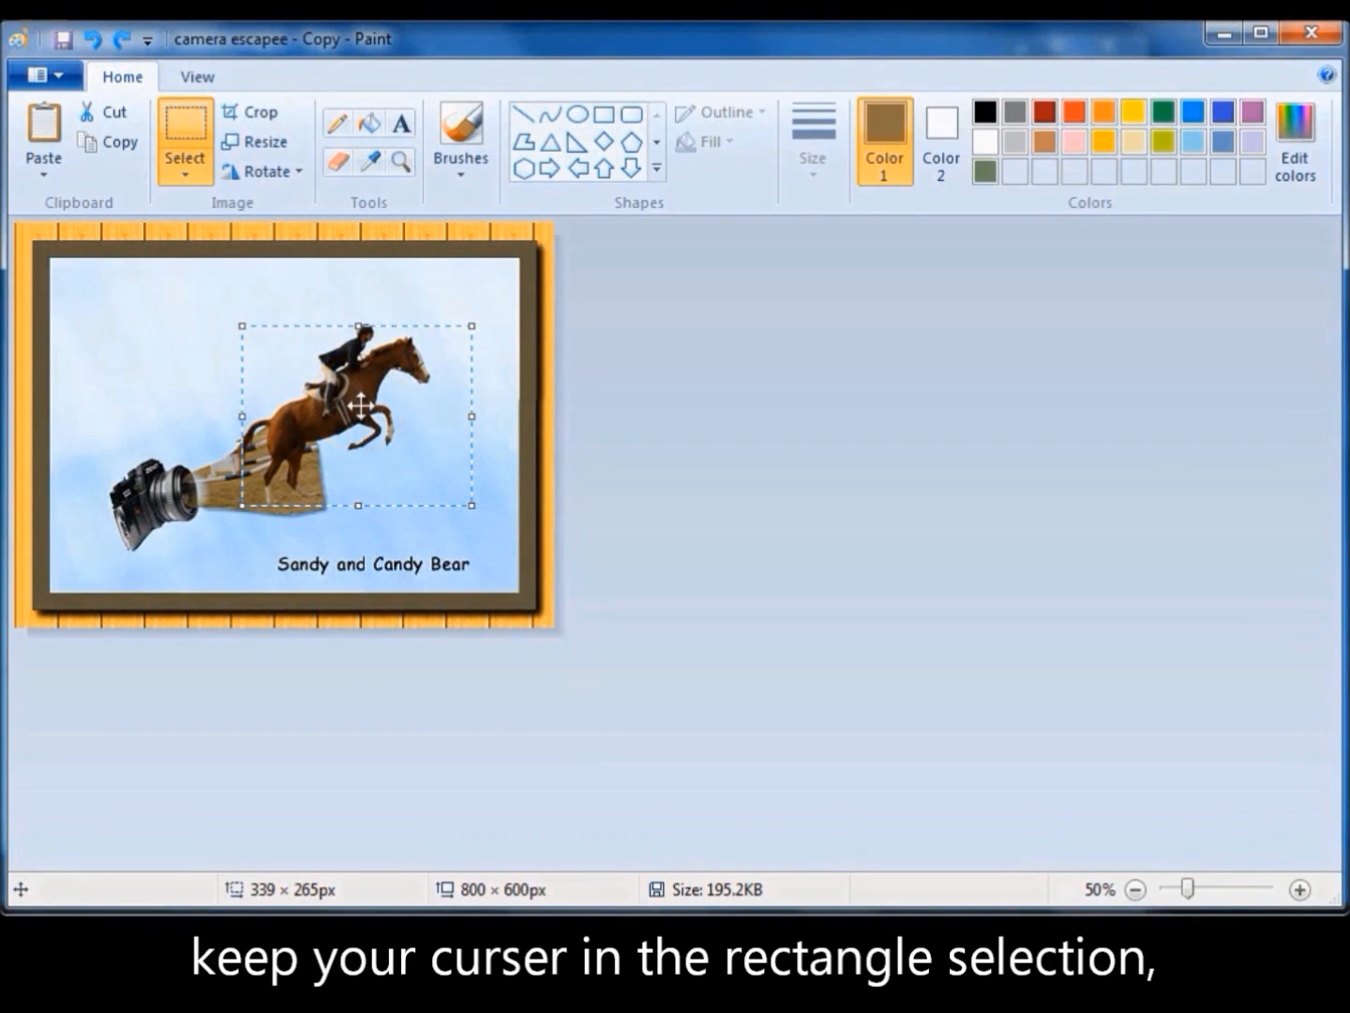
Paste the copied horse and rider, and place the copy in the photo's upper-left sky.
{"action": "right_click", "coordinate": [364, 417]}
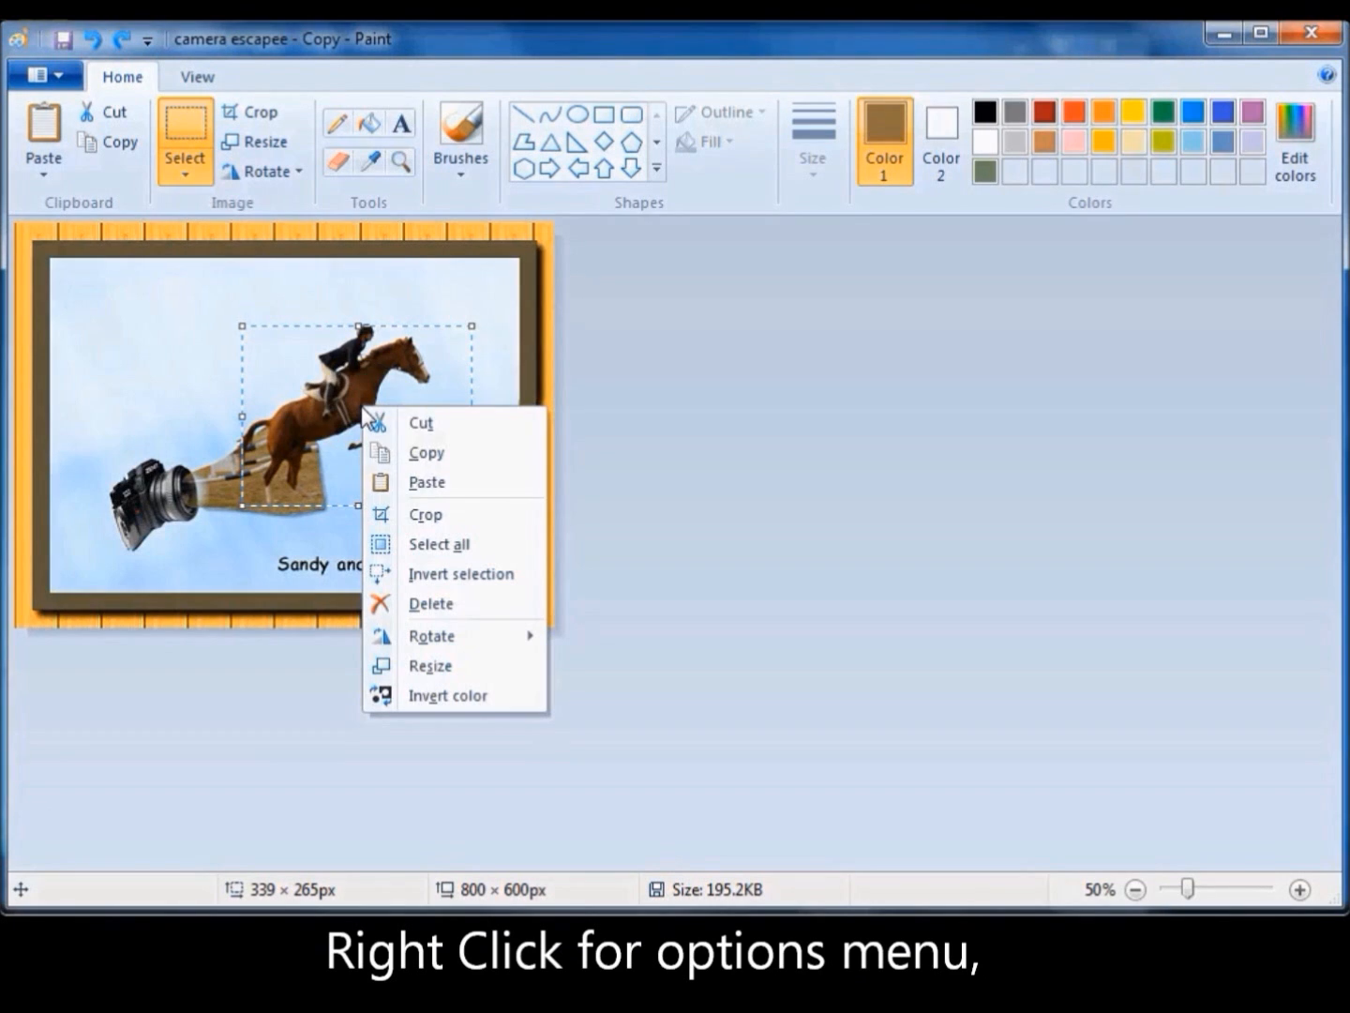
{"action": "left_click", "coordinate": [427, 483]}
{"action": "left_click_drag", "start_coordinate": [199, 361], "coordinate": [248, 418]}
{"action": "mouse_move", "coordinate": [145, 330]}
{"action": "left_mouse_down"}
{"action": "mouse_move", "coordinate": [140, 384]}
{"action": "mouse_move", "coordinate": [157, 345]}
{"action": "left_mouse_up"}
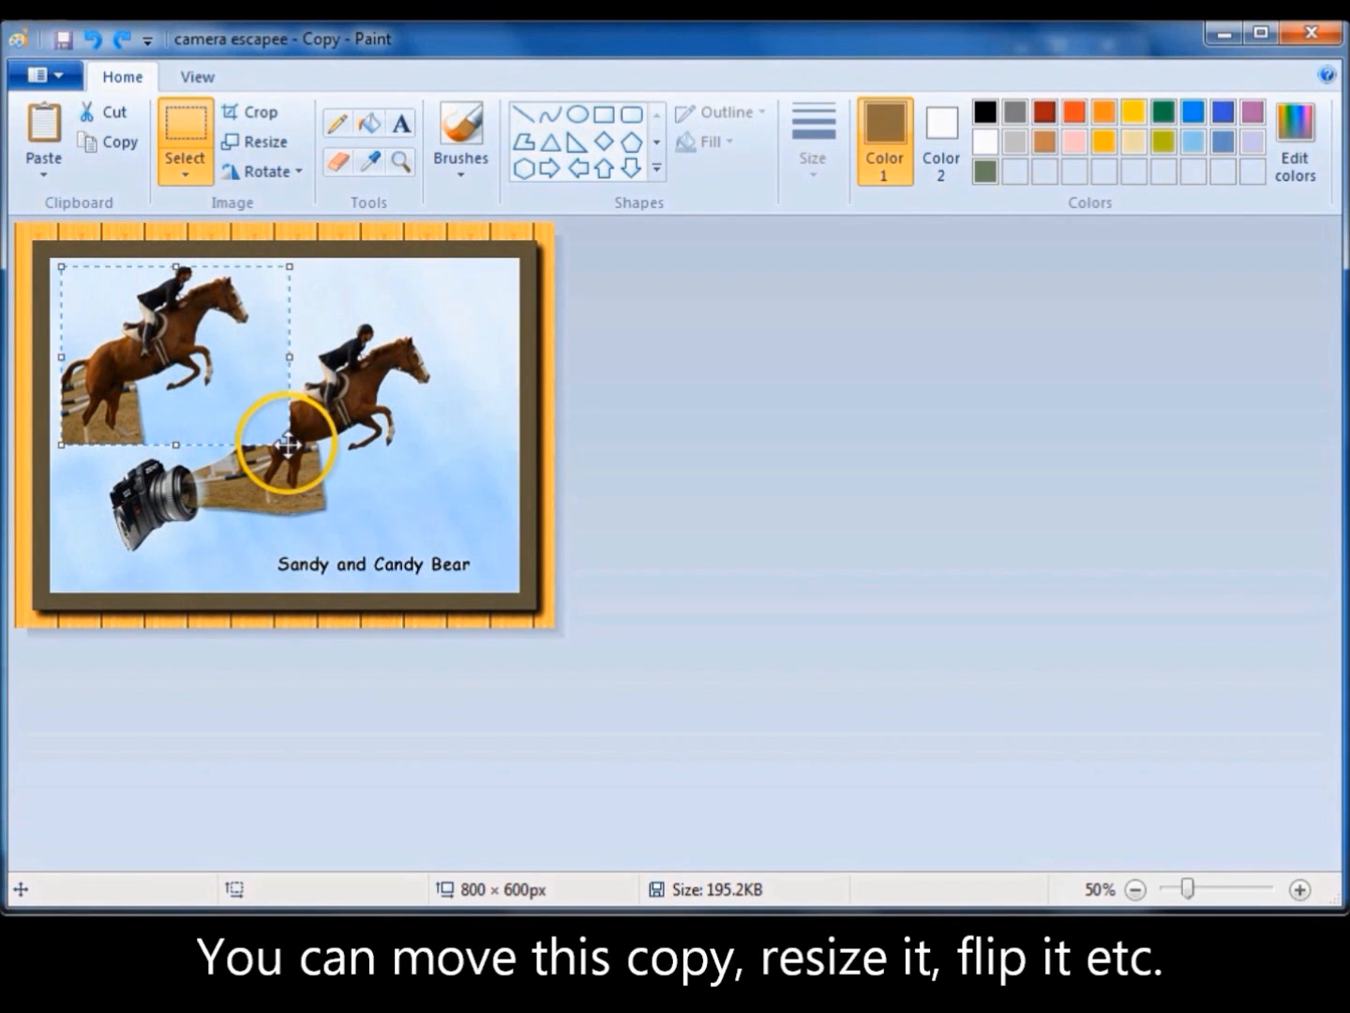
Stretch the pasted horse copy to about 614 × 426 px, deselect it, and undo the paste.
{"action": "left_click_drag", "start_coordinate": [290, 444], "coordinate": [419, 333]}
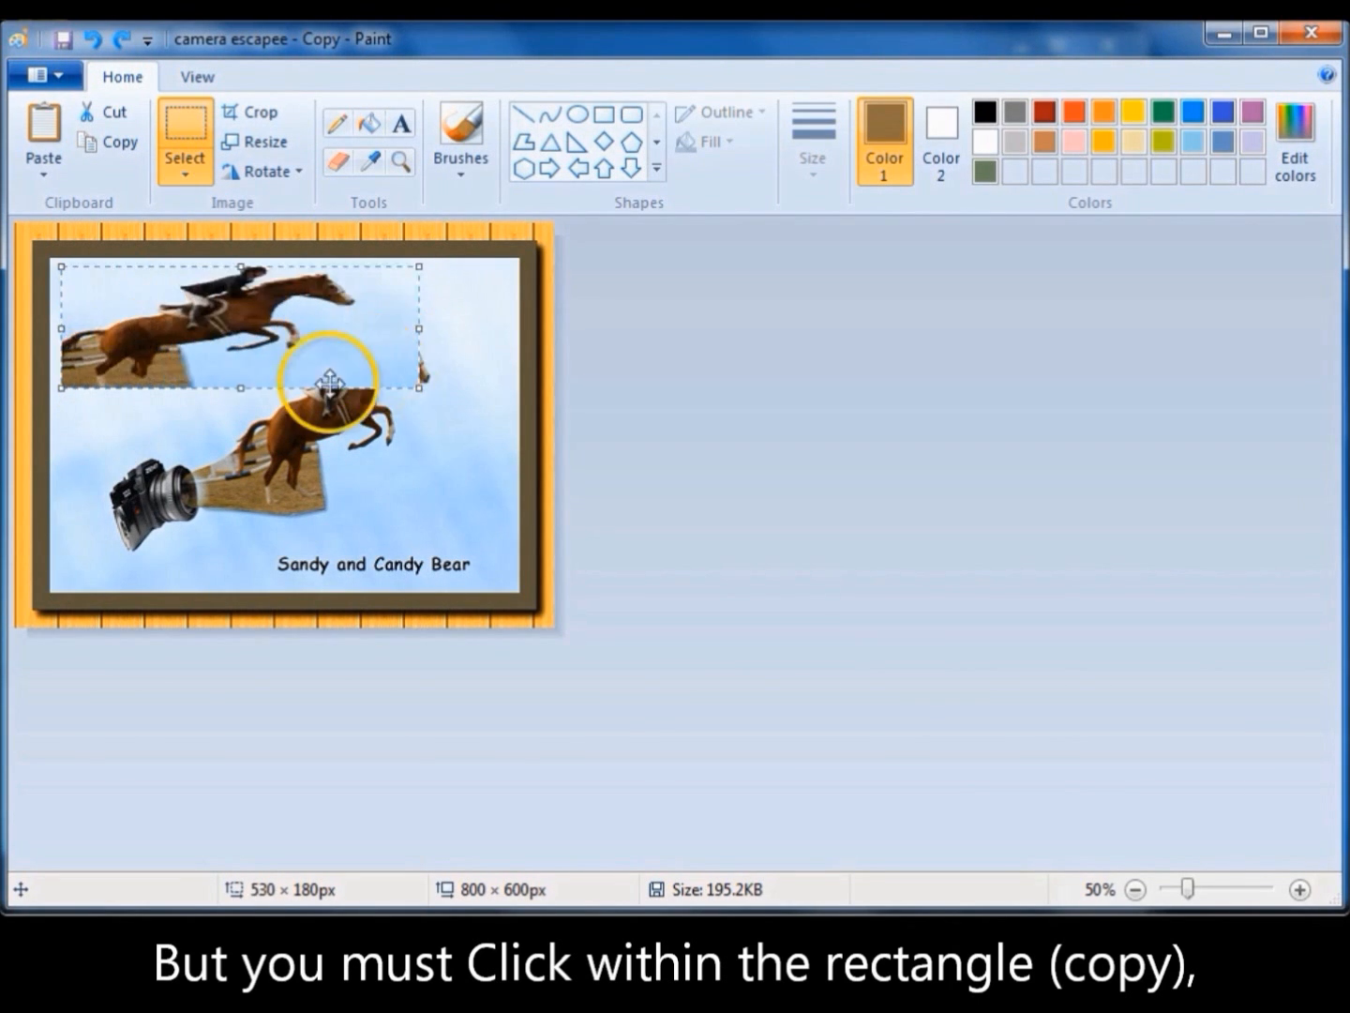
{"action": "left_click_drag", "start_coordinate": [240, 387], "coordinate": [228, 553]}
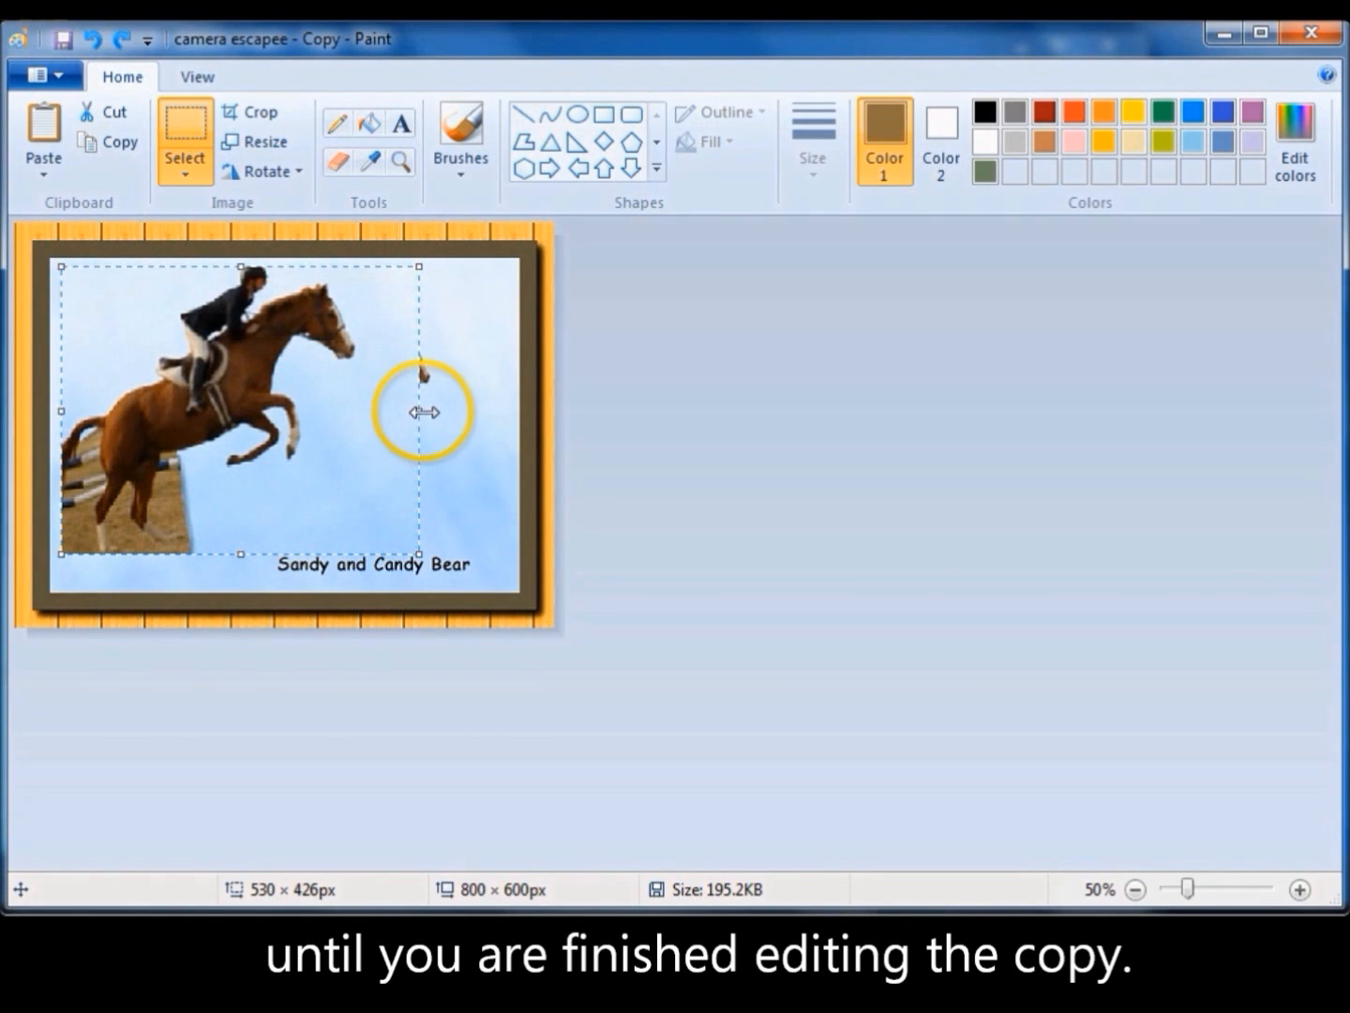
{"action": "left_click_drag", "start_coordinate": [429, 411], "coordinate": [476, 413]}
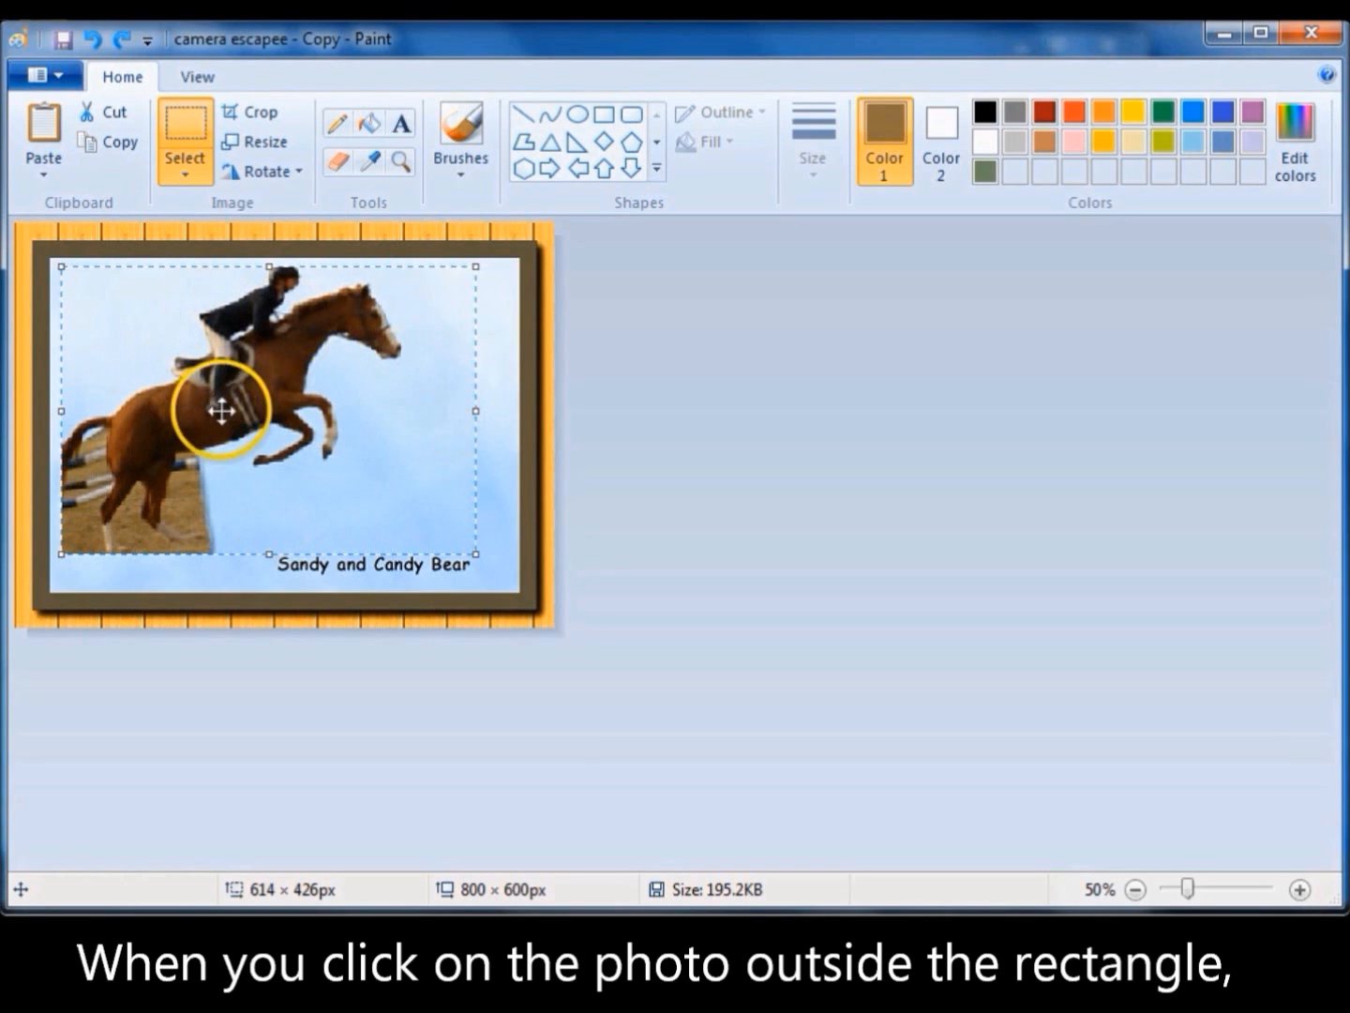
{"action": "left_click", "coordinate": [528, 387]}
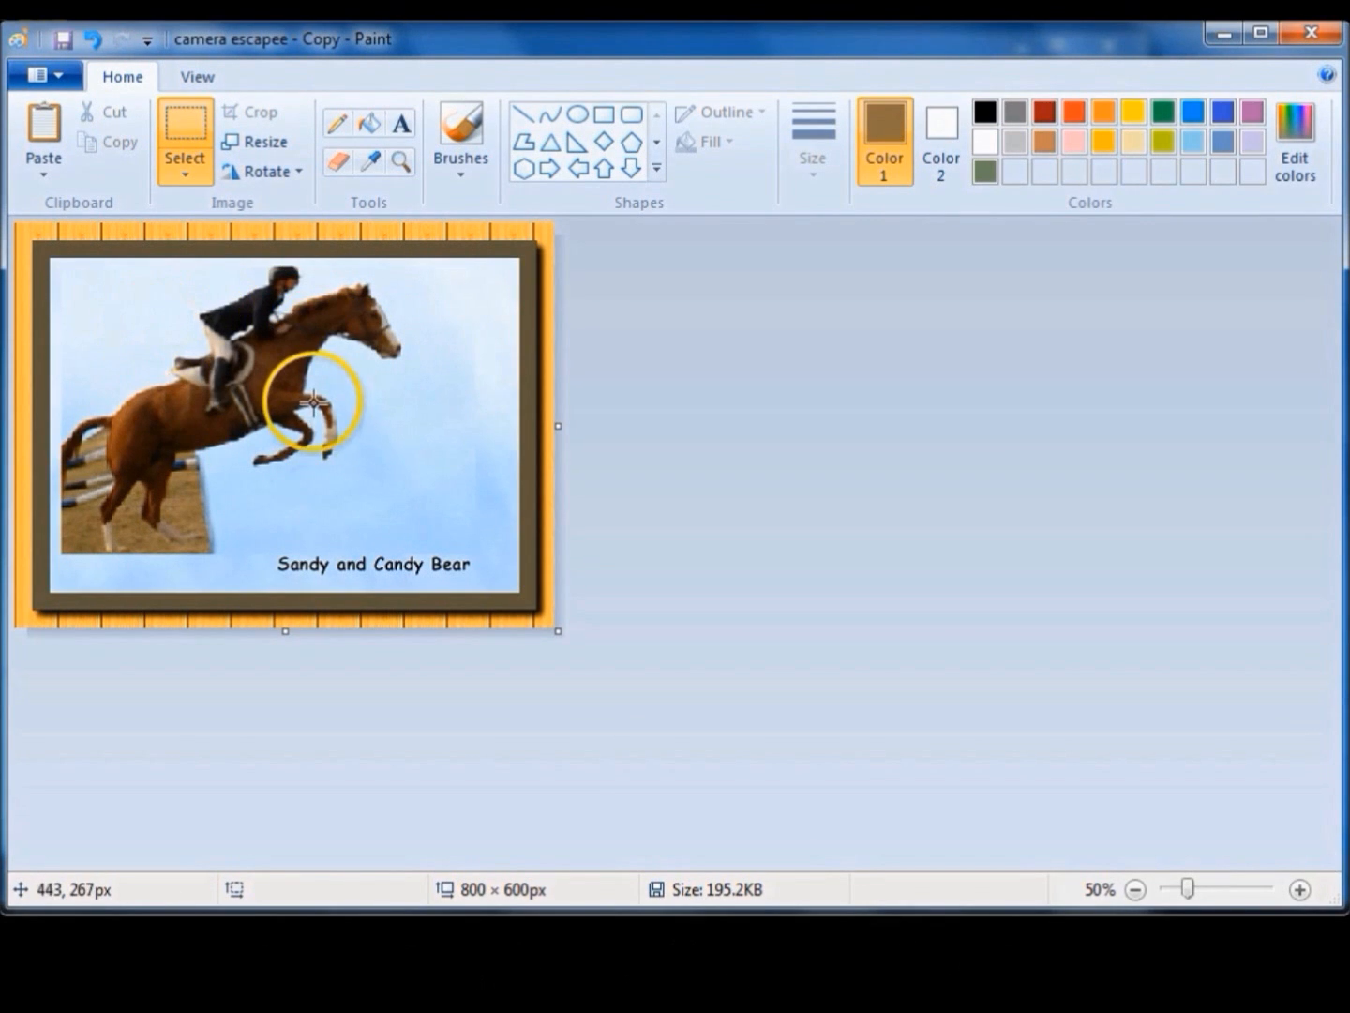
{"action": "left_click", "coordinate": [91, 43]}
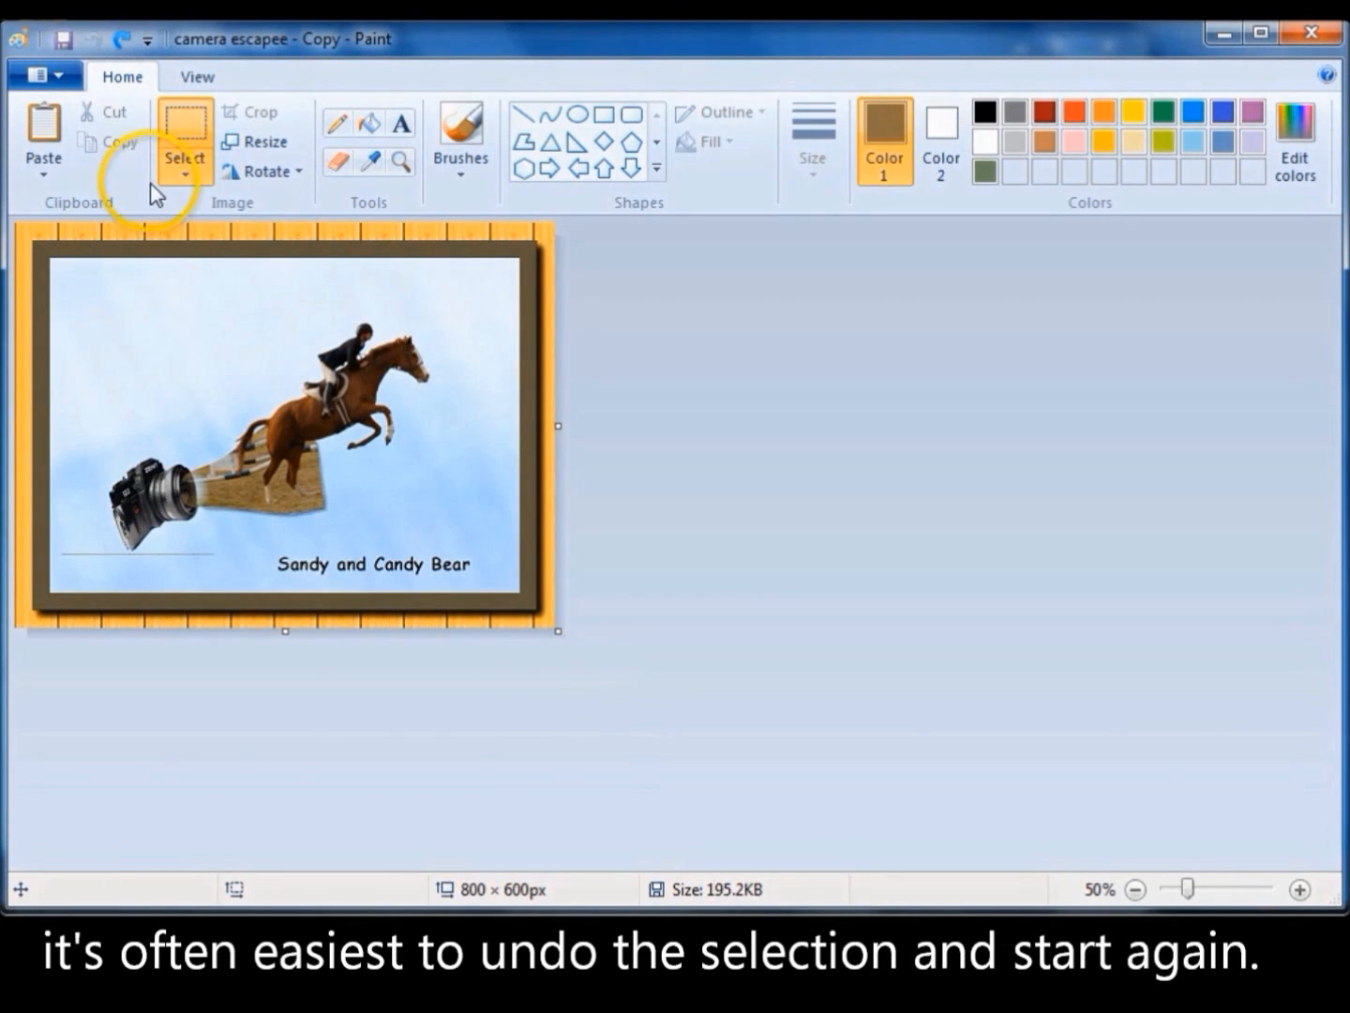
Select a rectangle of about 313 × 293 px around the horse and rider, move it slightly left, and undo the move.
{"action": "left_click", "coordinate": [178, 121]}
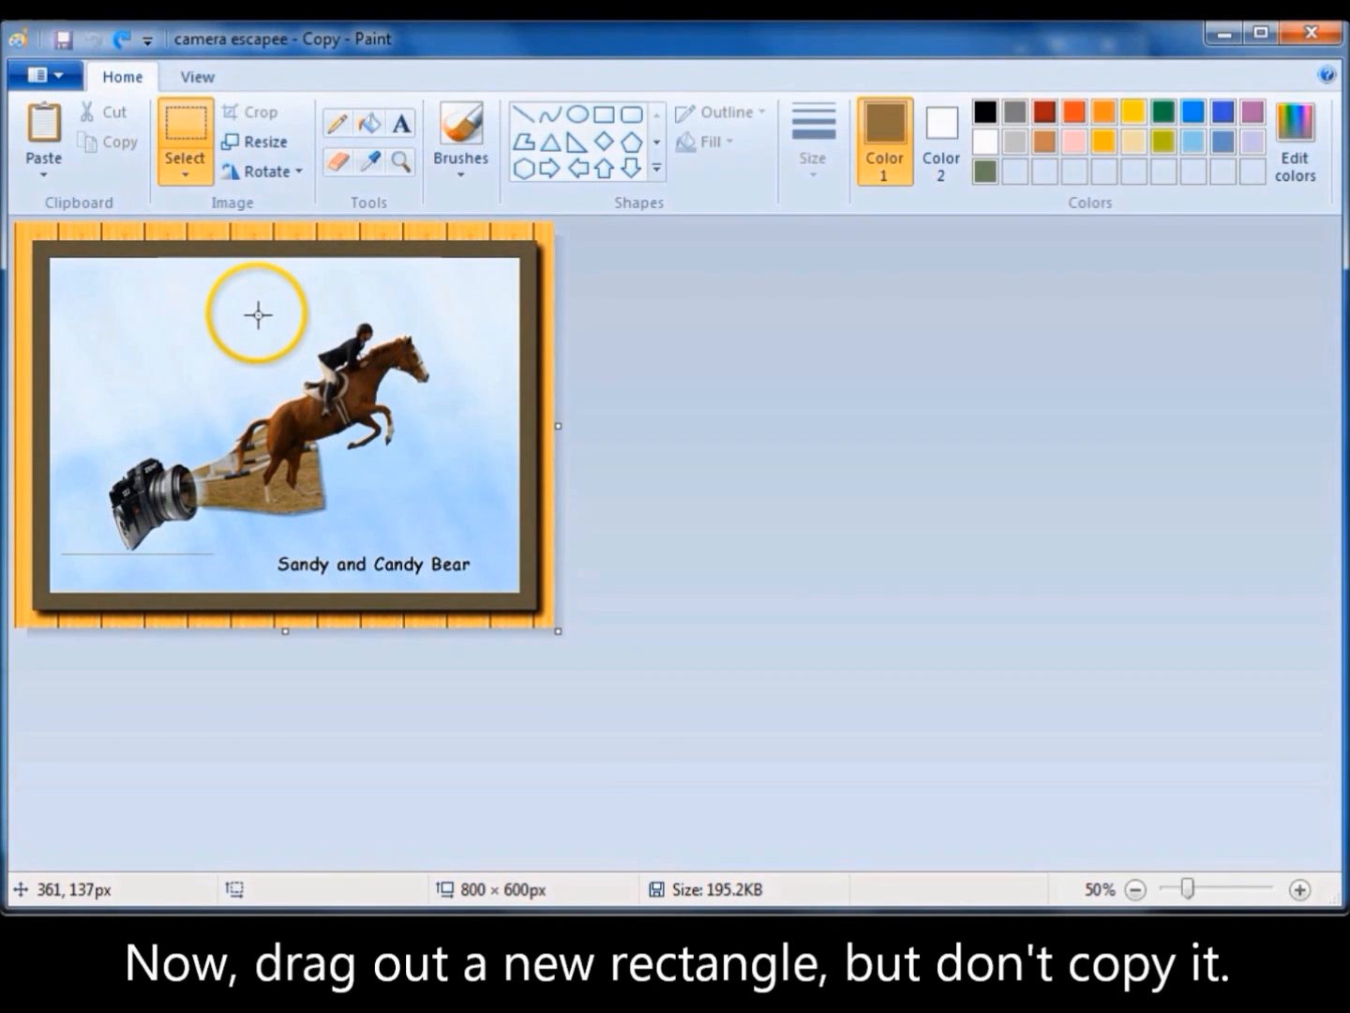
{"action": "left_click_drag", "start_coordinate": [248, 319], "coordinate": [460, 516]}
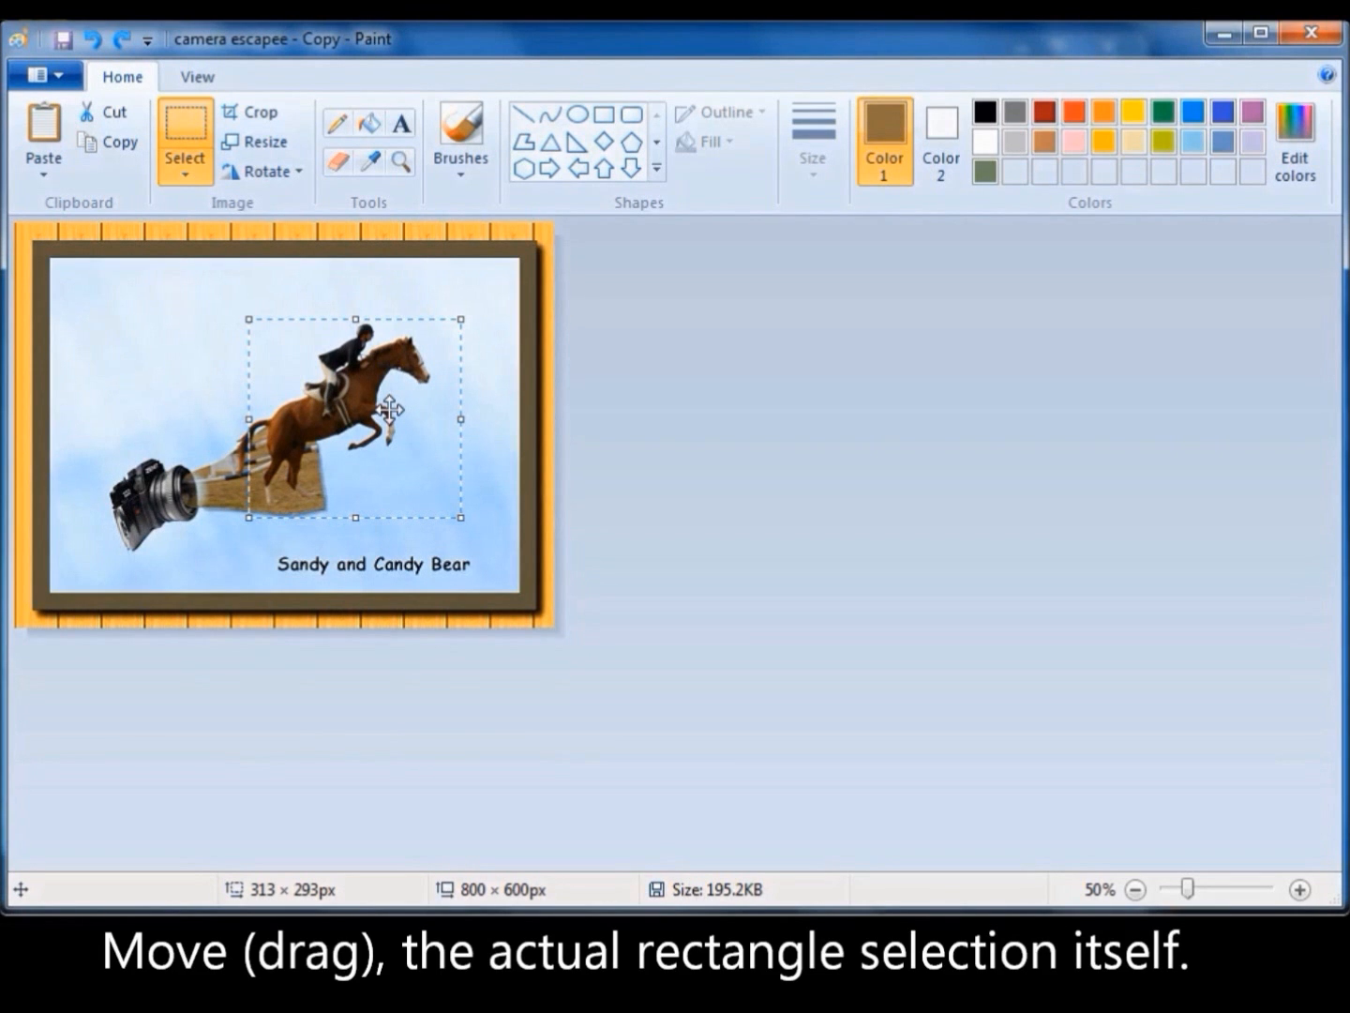
{"action": "left_click_drag", "start_coordinate": [389, 408], "coordinate": [360, 406]}
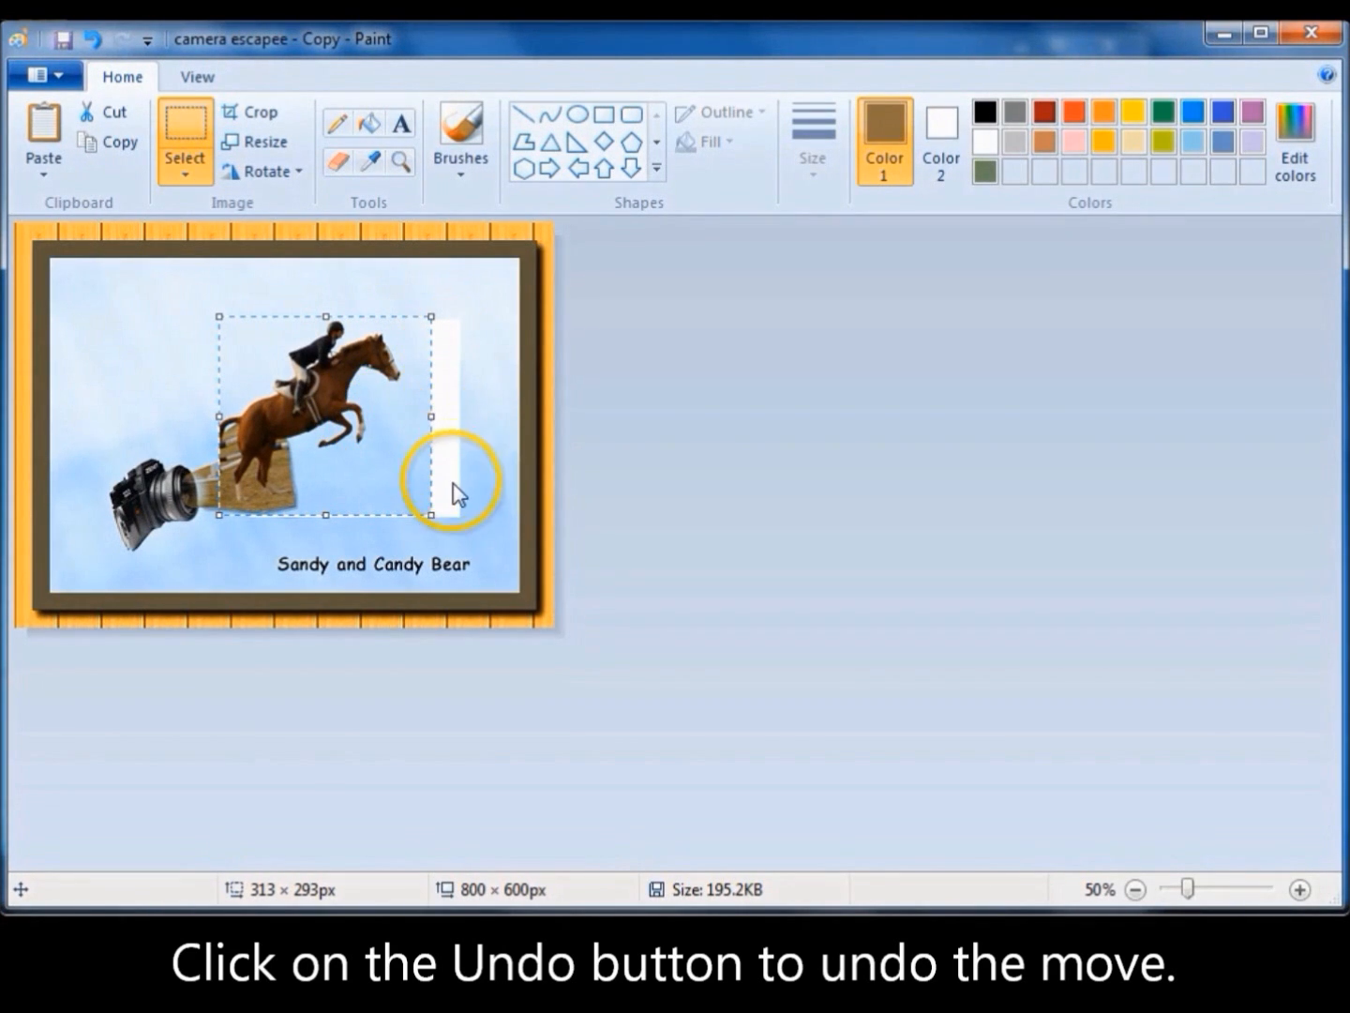
{"action": "left_click", "coordinate": [93, 40]}
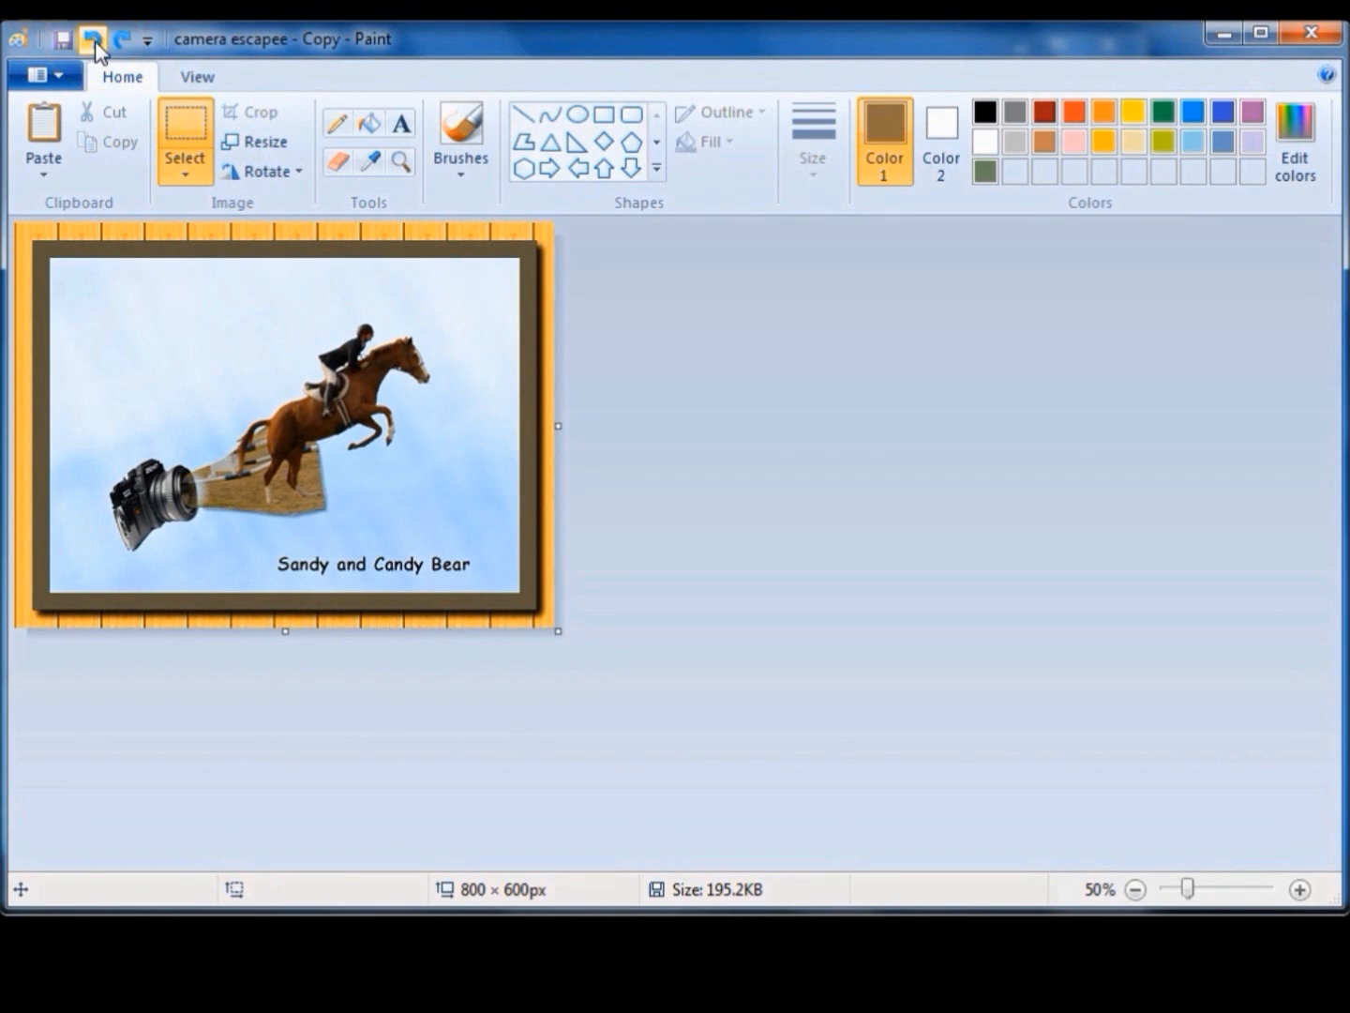
Flip a rectangular selection of about 303 × 295 px around the horse and rider horizontally, and flip it back horizontally.
{"action": "left_click_drag", "start_coordinate": [240, 309], "coordinate": [446, 509]}
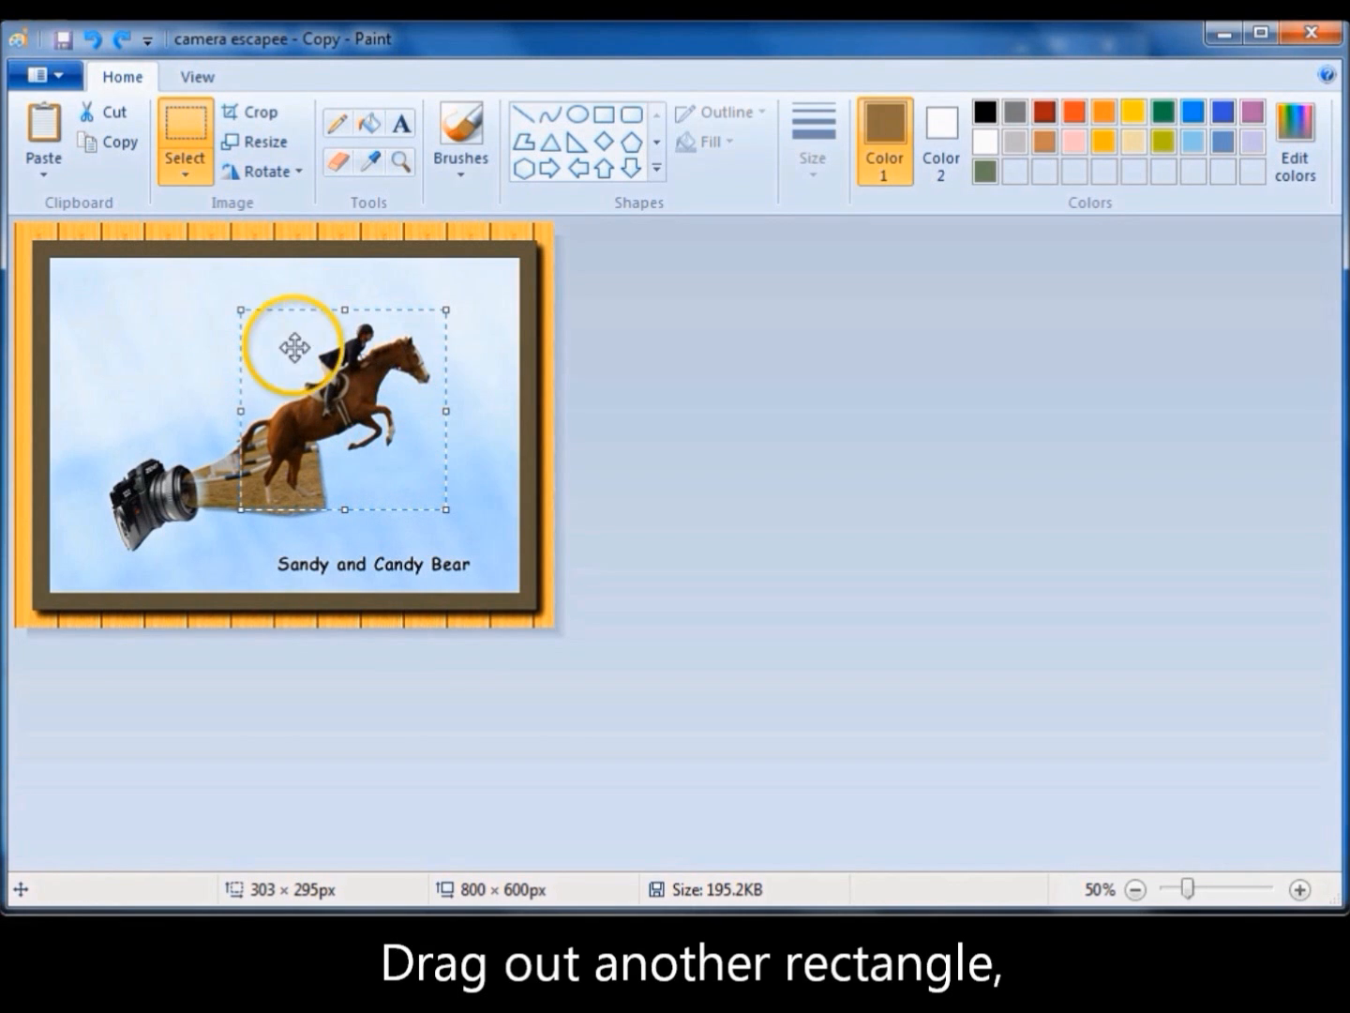
{"action": "left_click", "coordinate": [299, 174]}
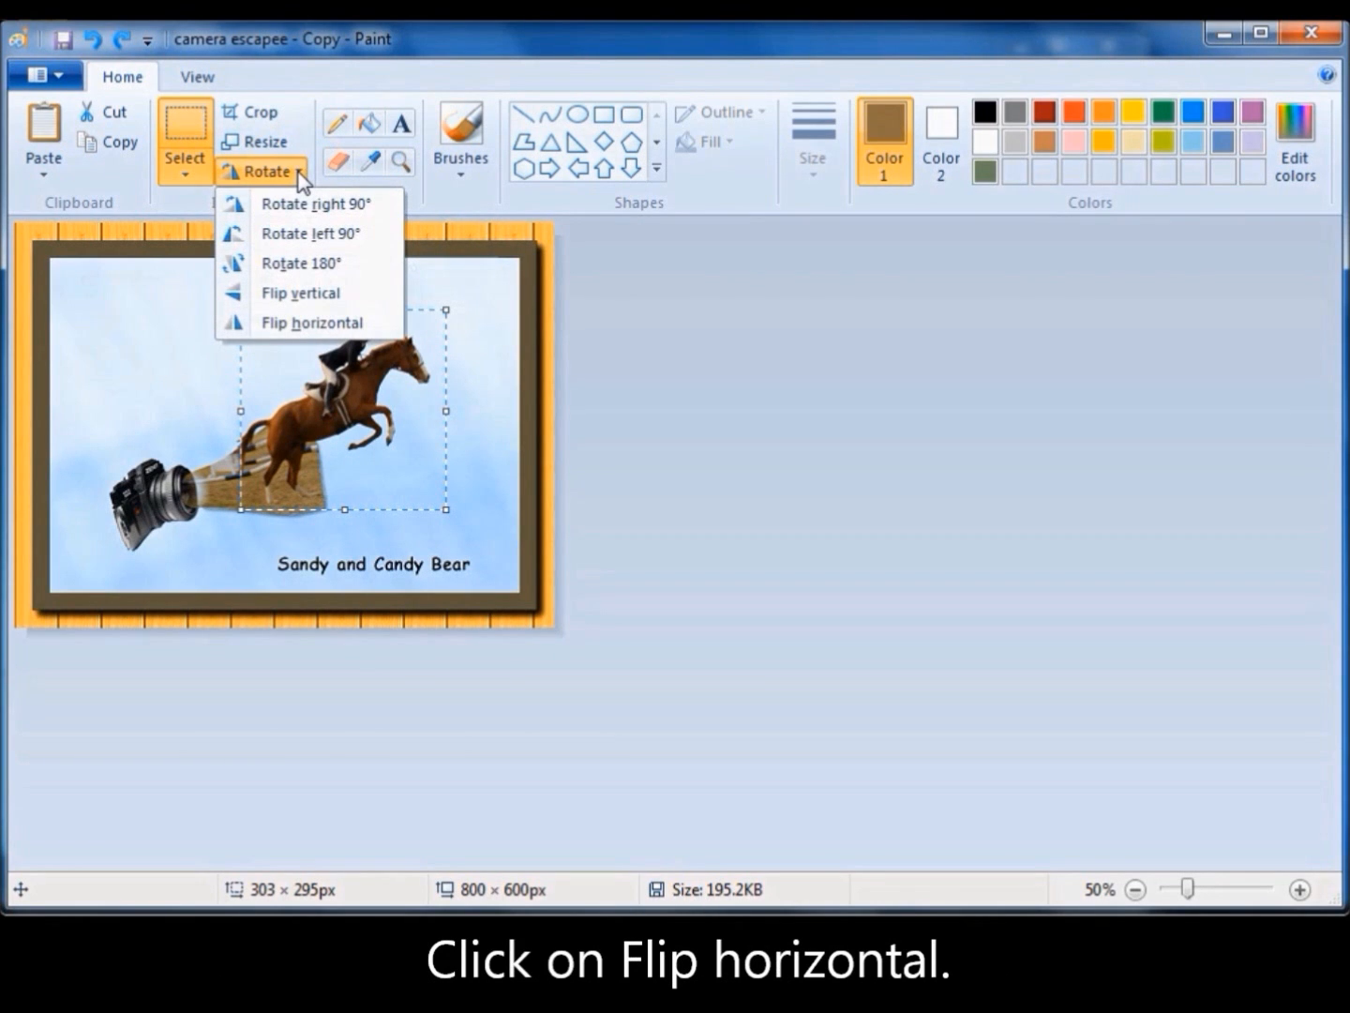
{"action": "left_click", "coordinate": [308, 328]}
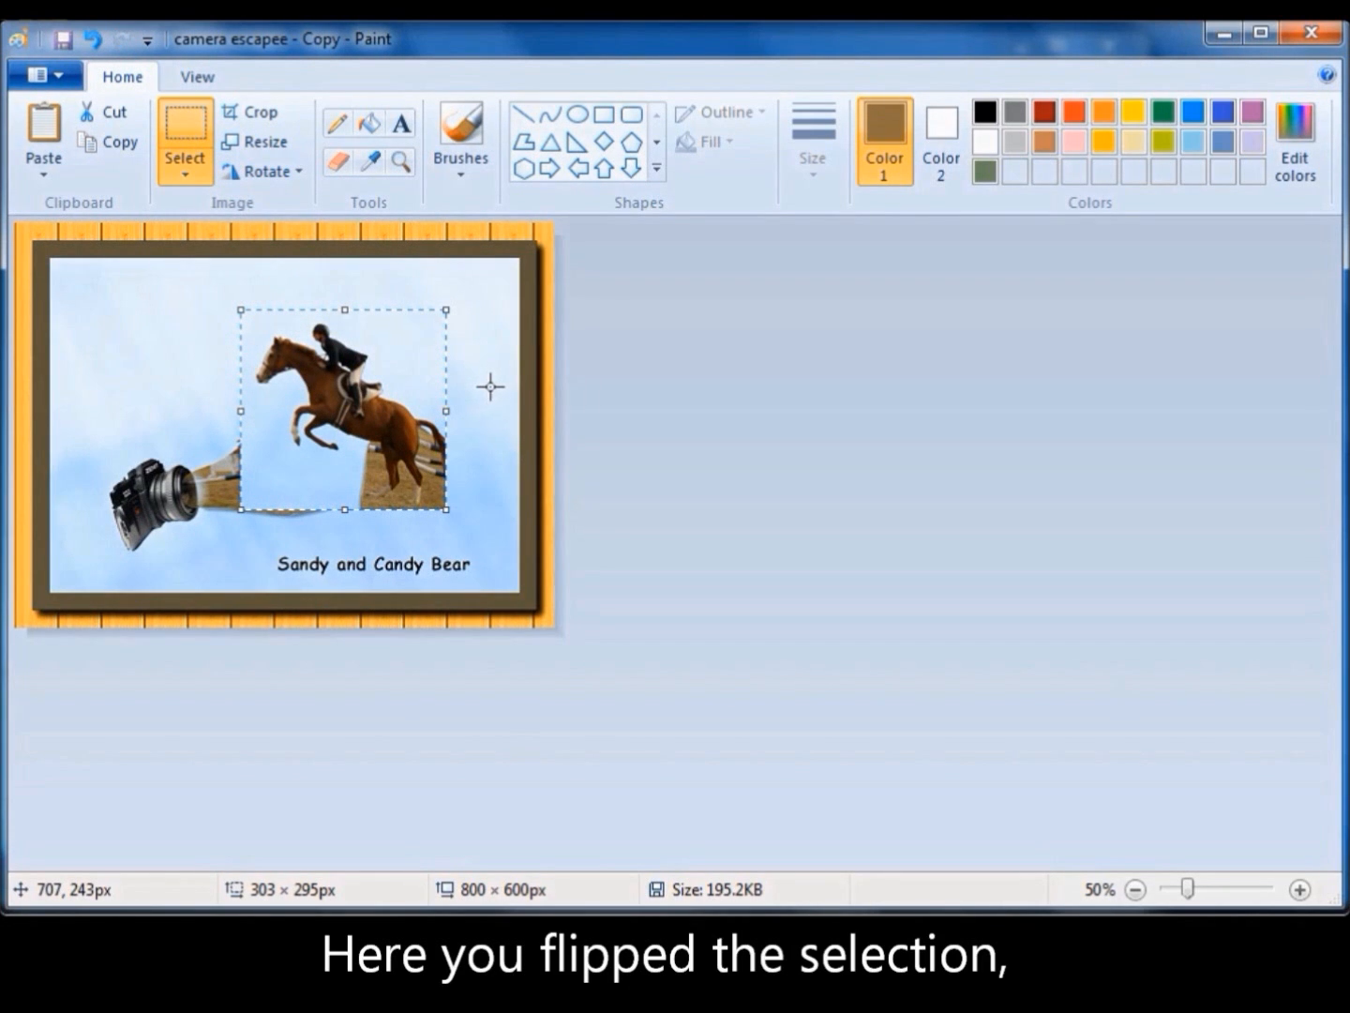
{"action": "left_click", "coordinate": [298, 175]}
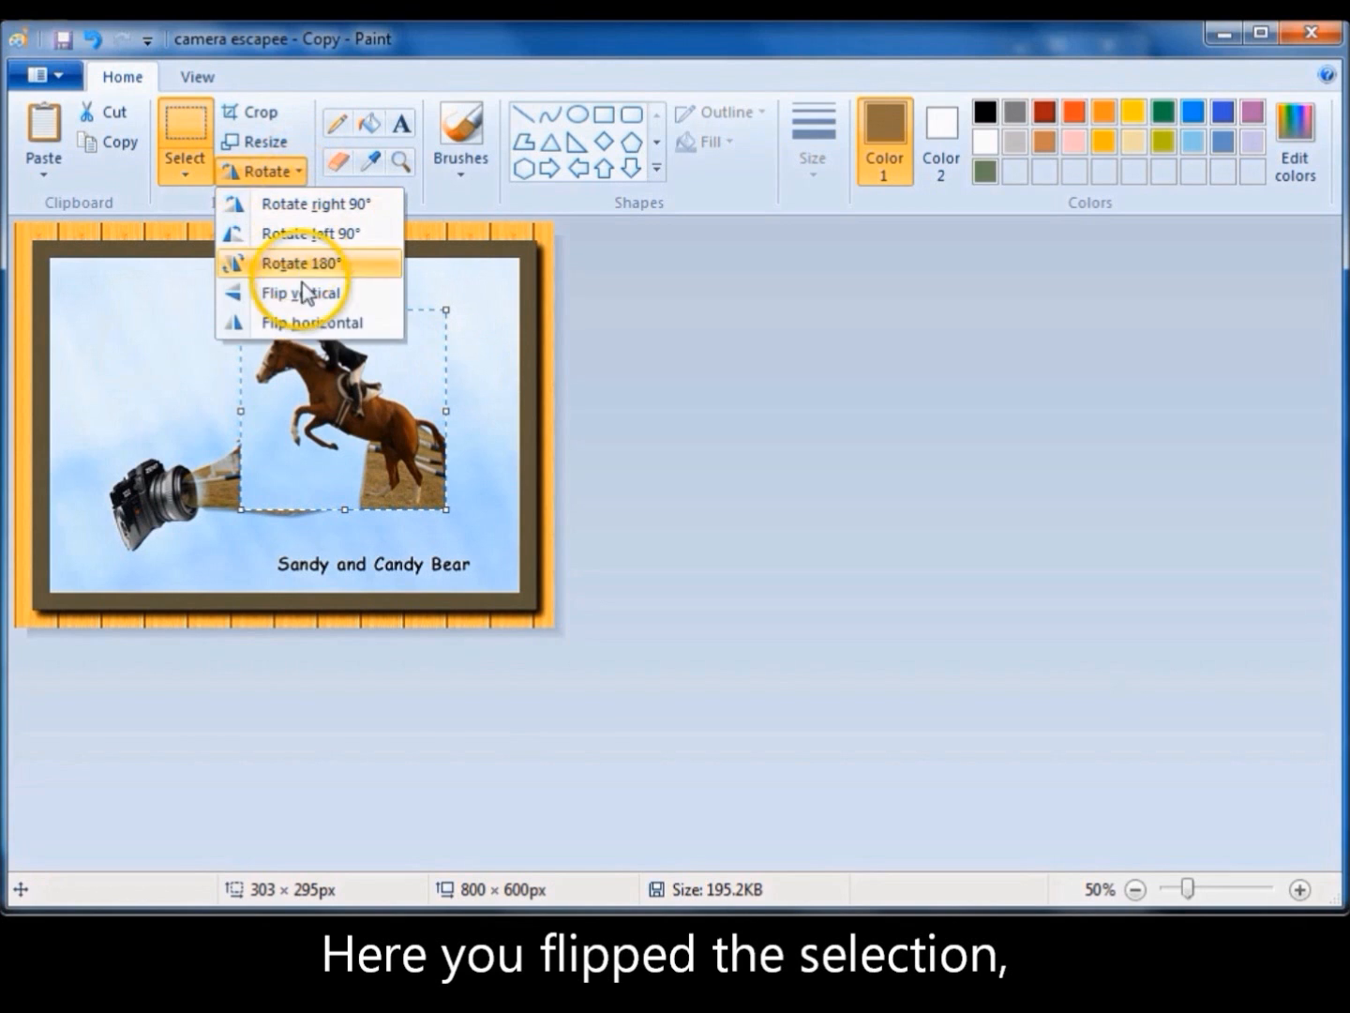
{"action": "left_click", "coordinate": [309, 323]}
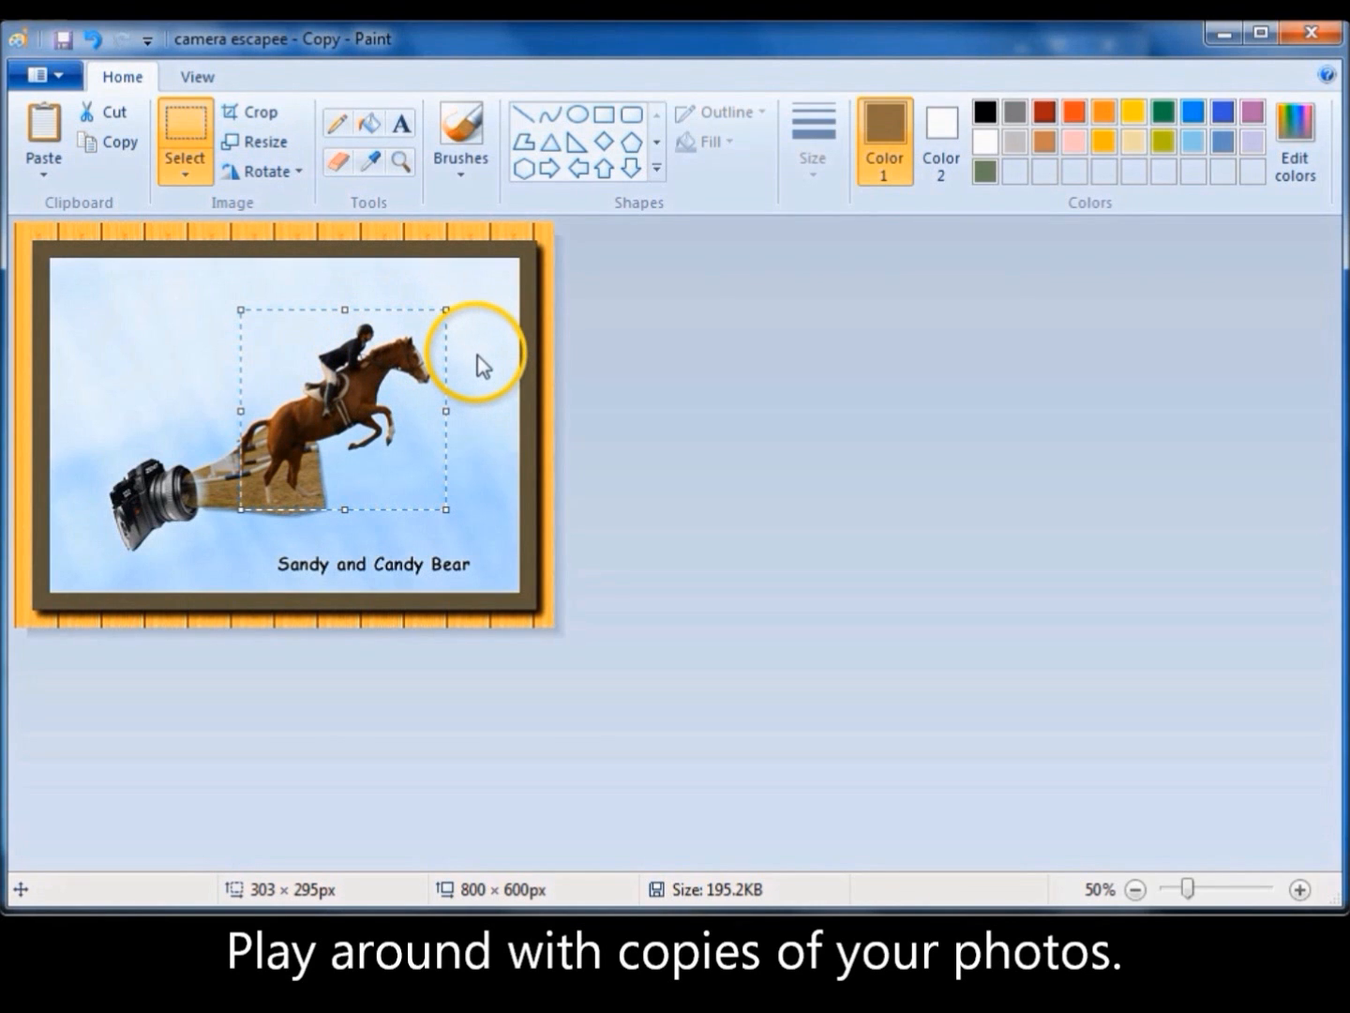
{"action": "left_click", "coordinate": [106, 306]}
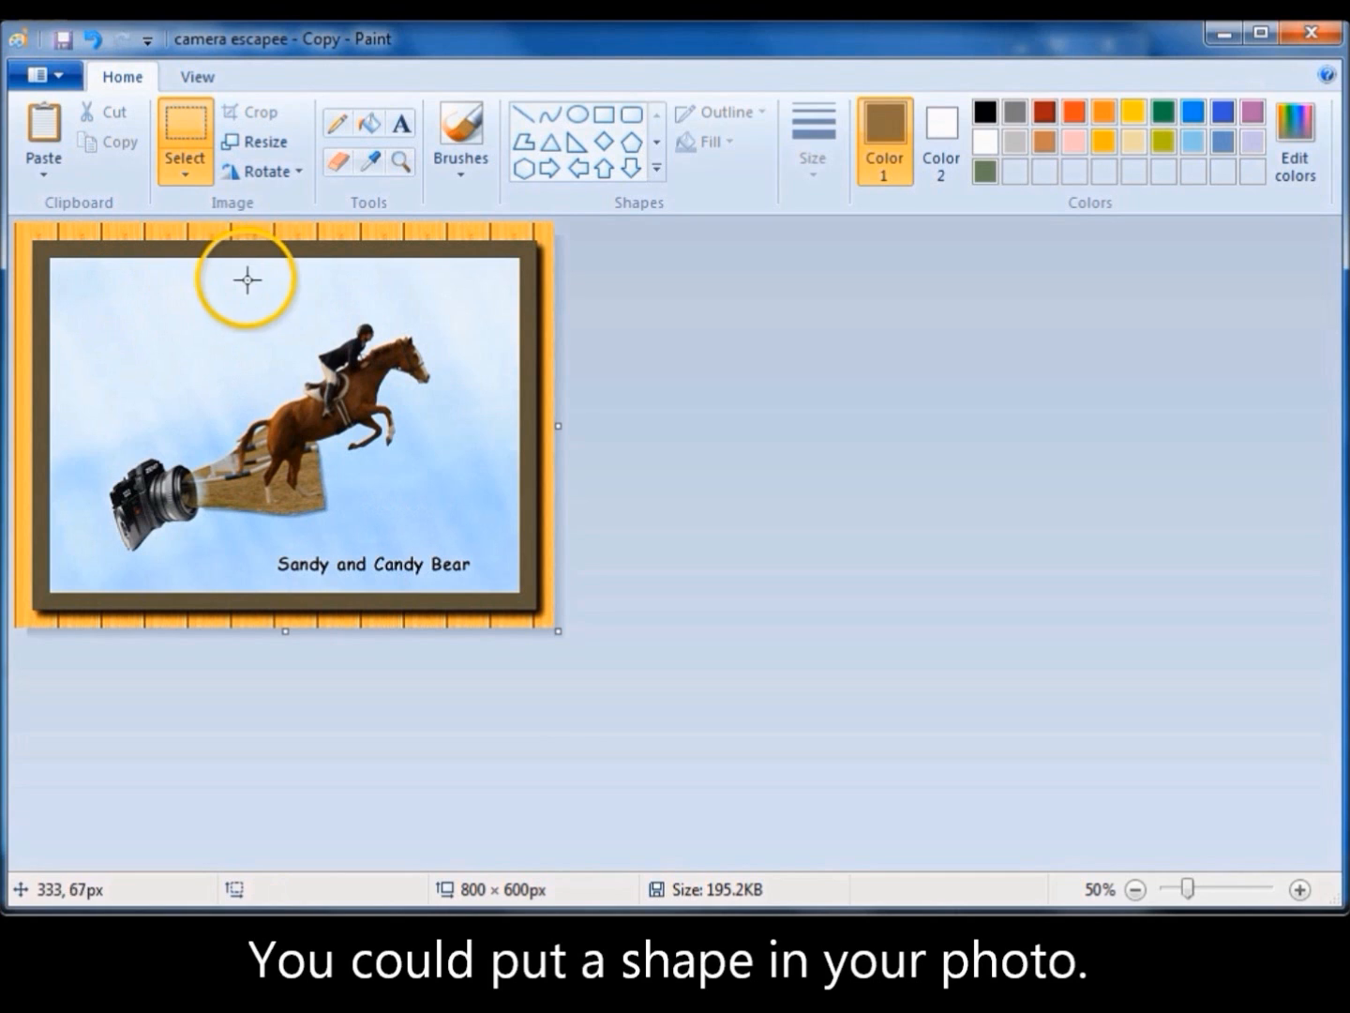
Draw a down arrow about 141 × 171 px in the photo's upper-left sky and give it a solid black outline.
{"action": "left_click", "coordinate": [633, 171]}
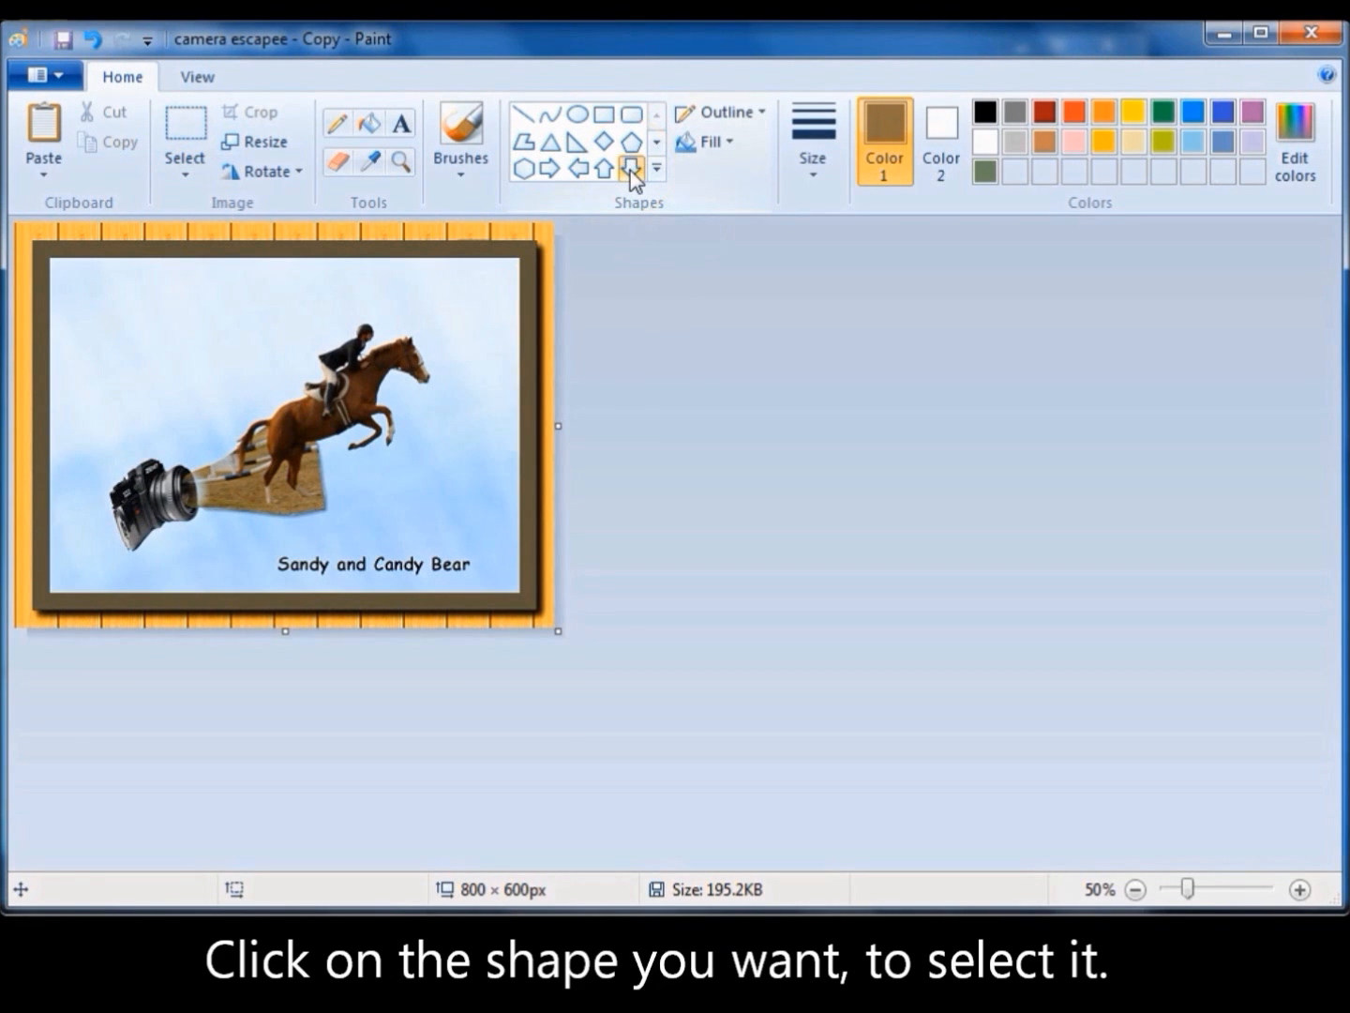
{"action": "left_click_drag", "start_coordinate": [101, 296], "coordinate": [196, 409]}
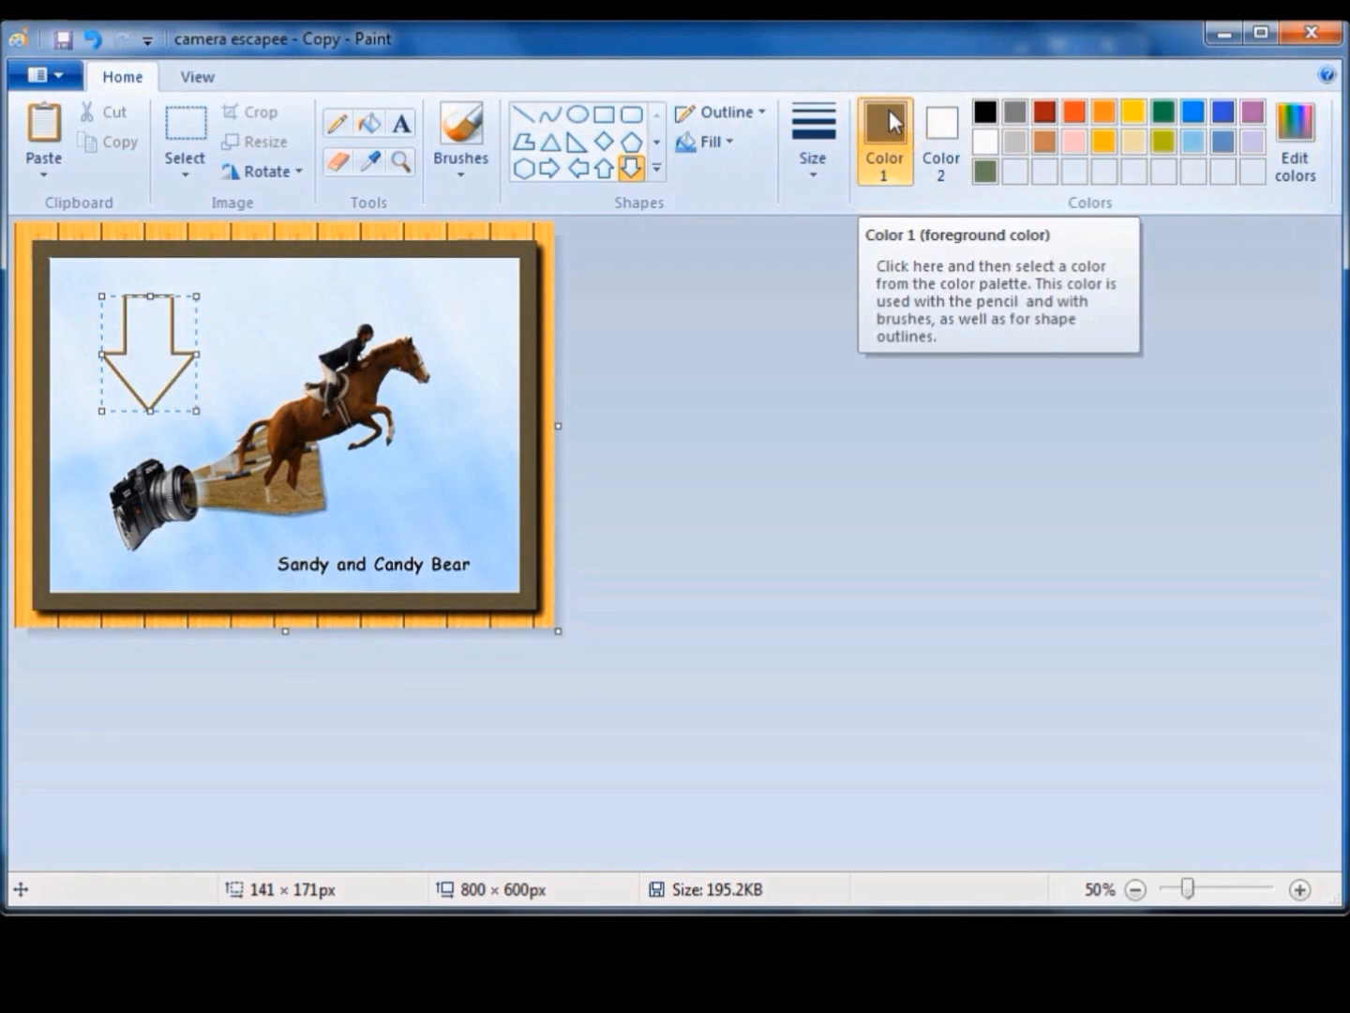
{"action": "left_click", "coordinate": [763, 113]}
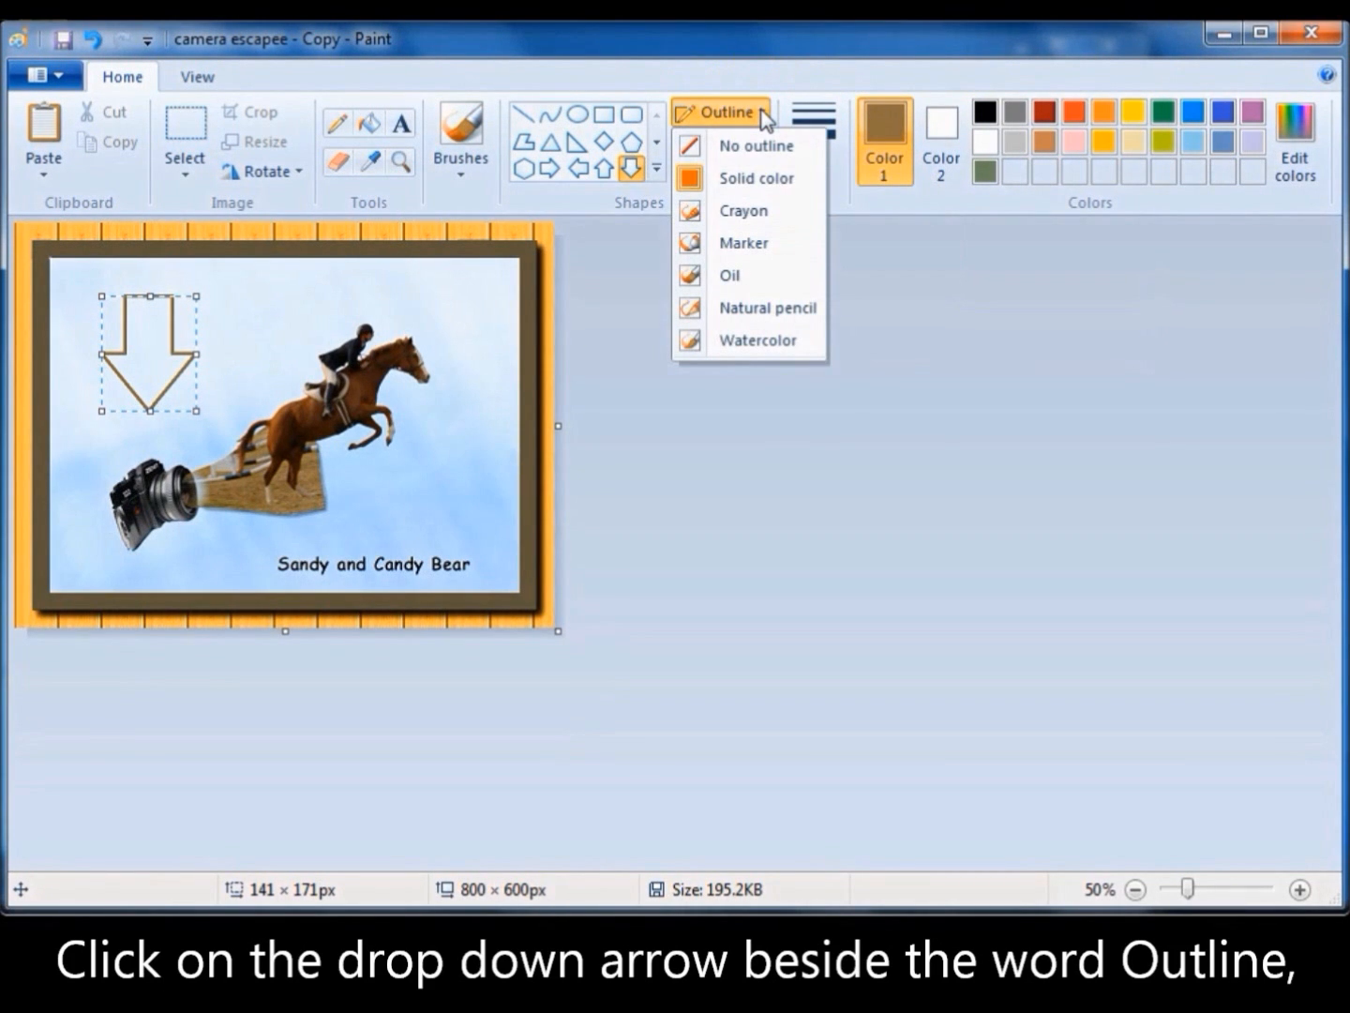
{"action": "left_click", "coordinate": [740, 183]}
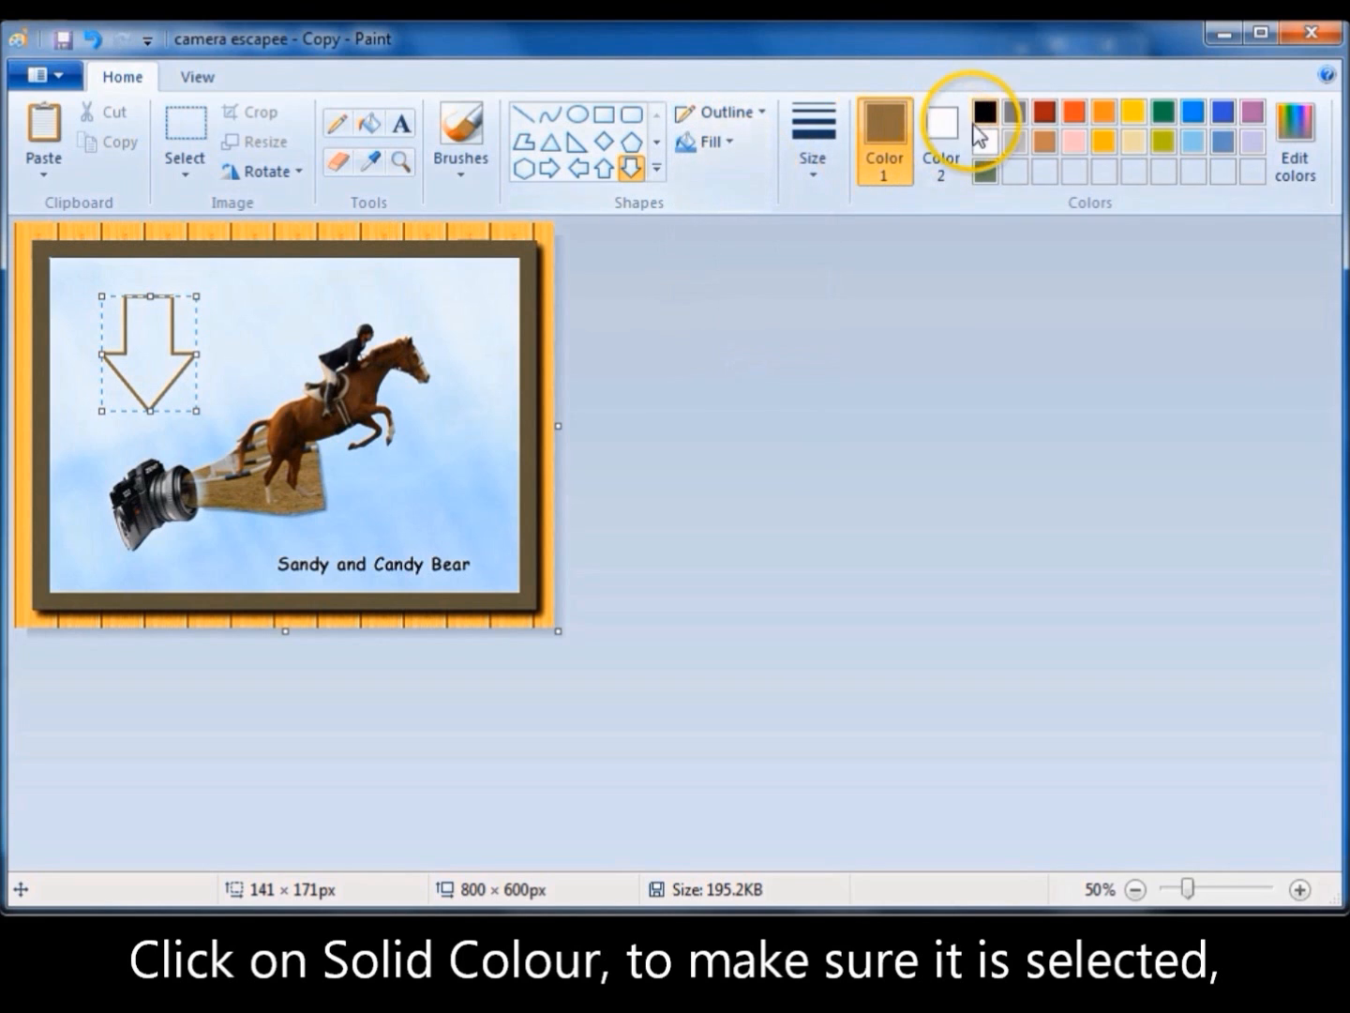
{"action": "left_click", "coordinate": [985, 117]}
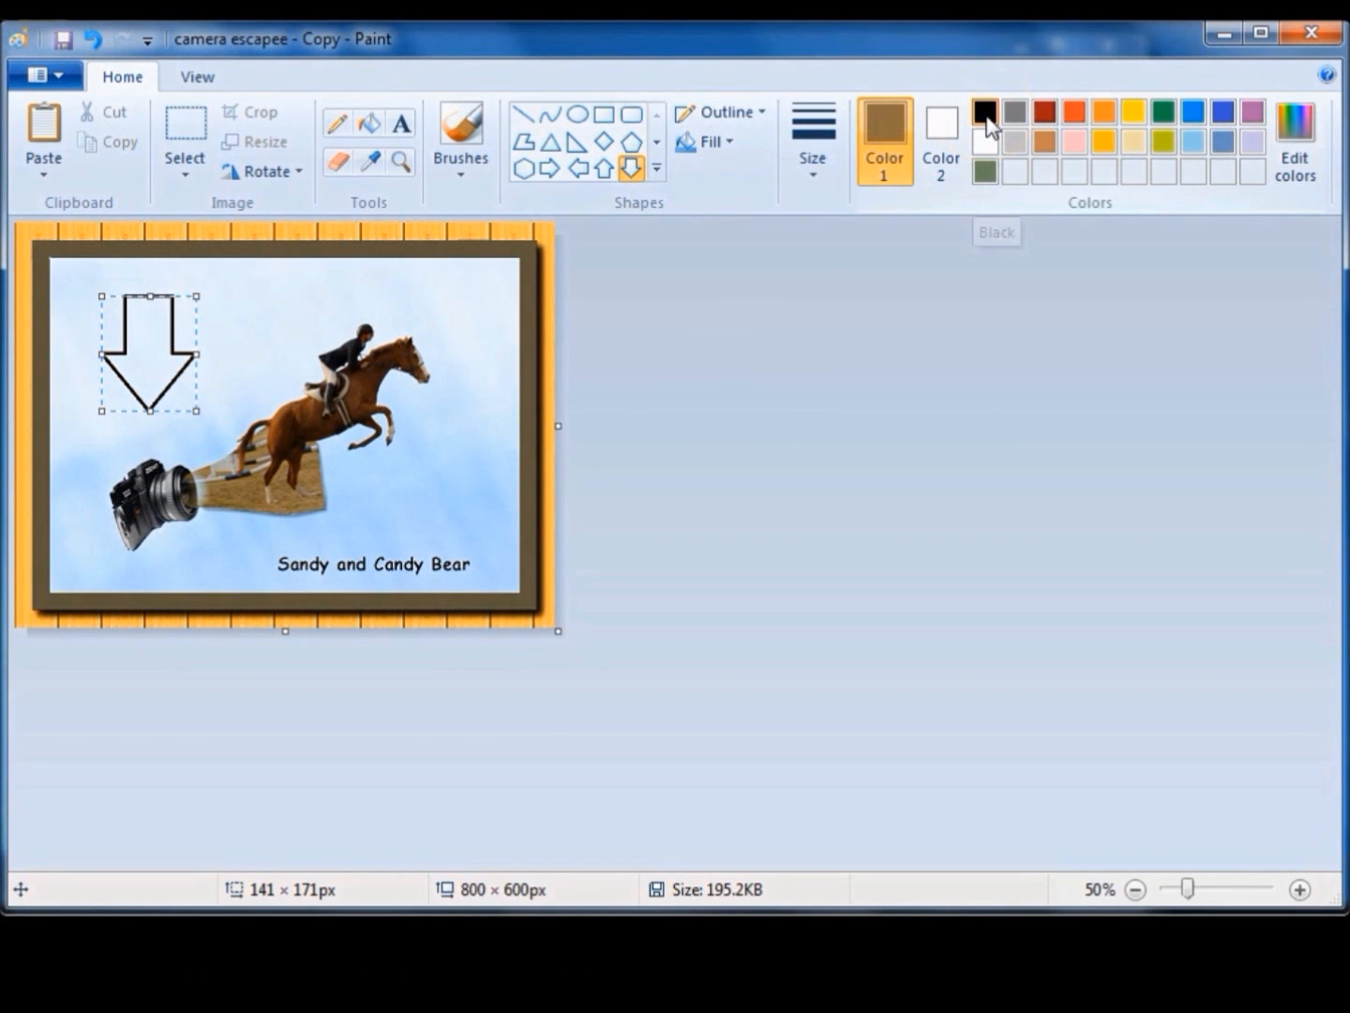
{"action": "left_click", "coordinate": [985, 113]}
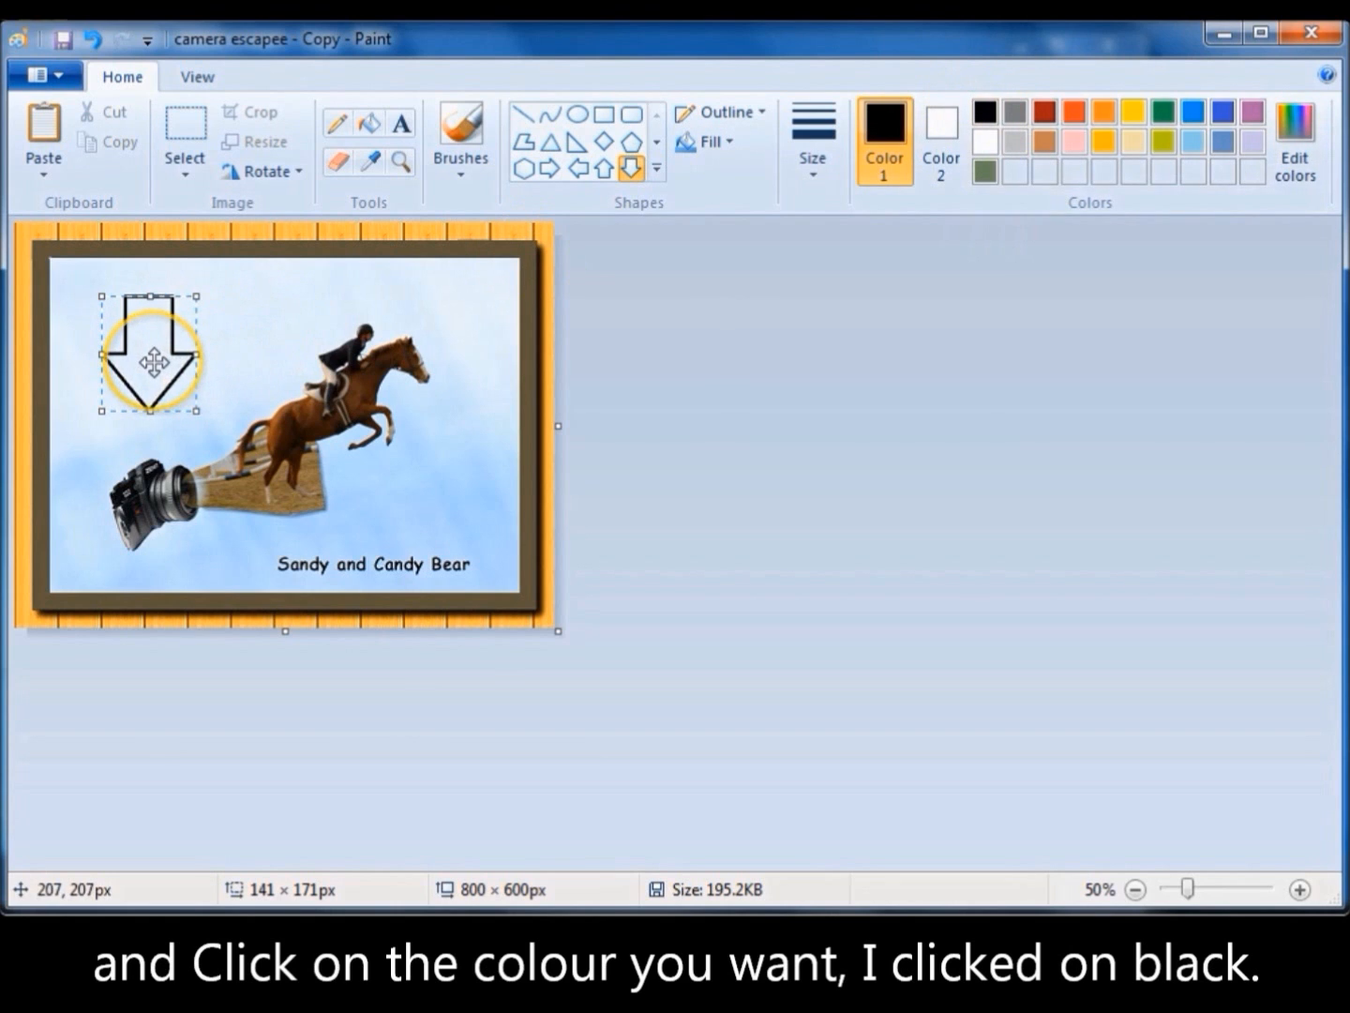
Give the down arrow a solid color fill and make Color 2 the active color for changing that fill.
{"action": "left_click", "coordinate": [726, 144]}
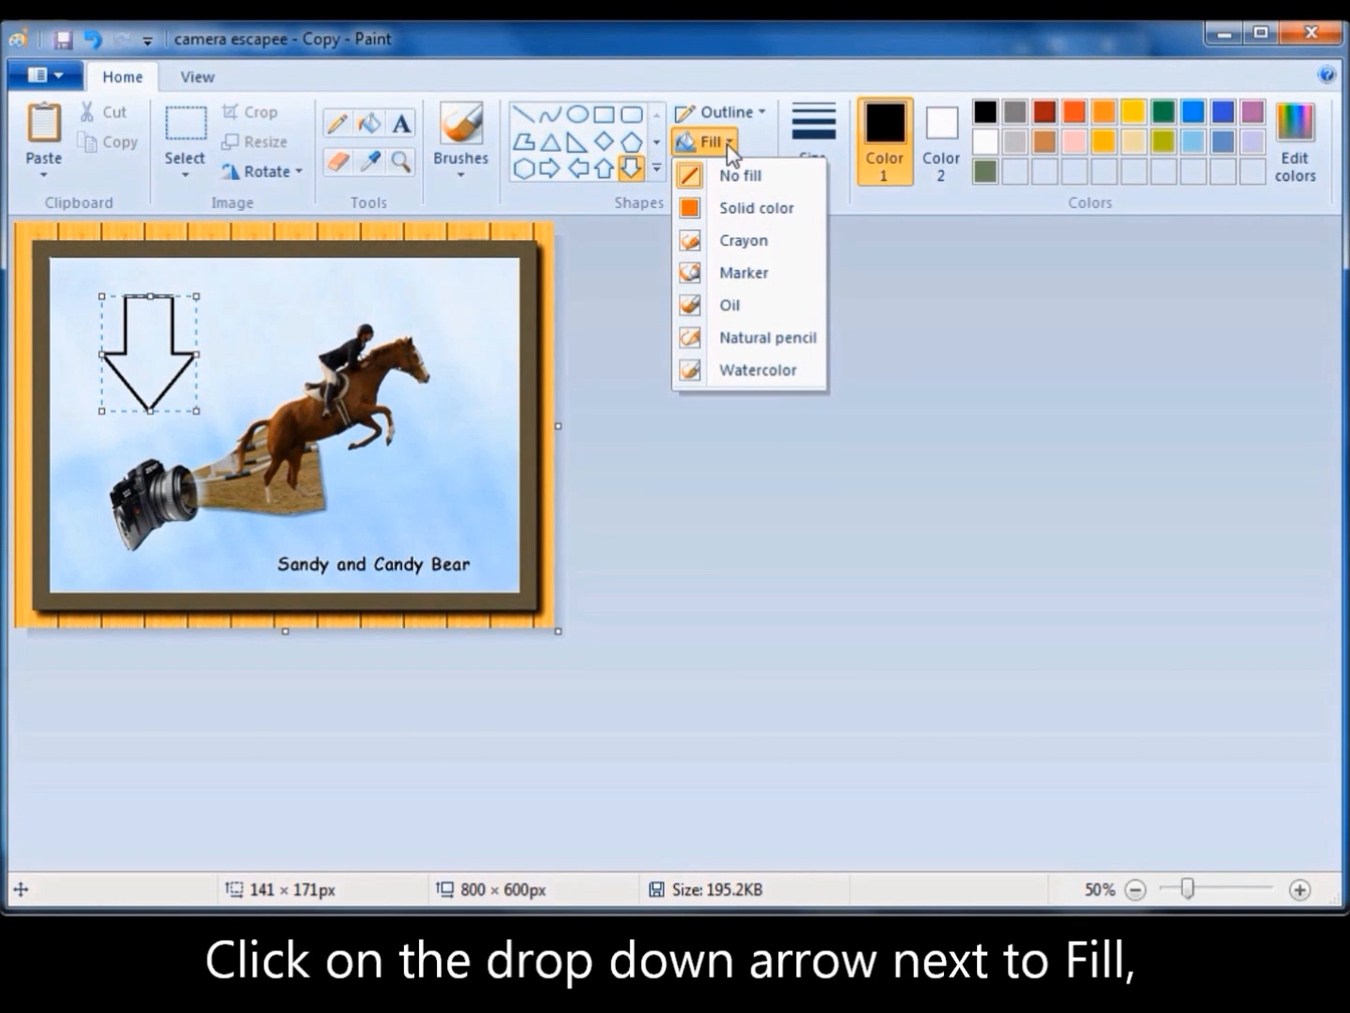
{"action": "left_click", "coordinate": [729, 214]}
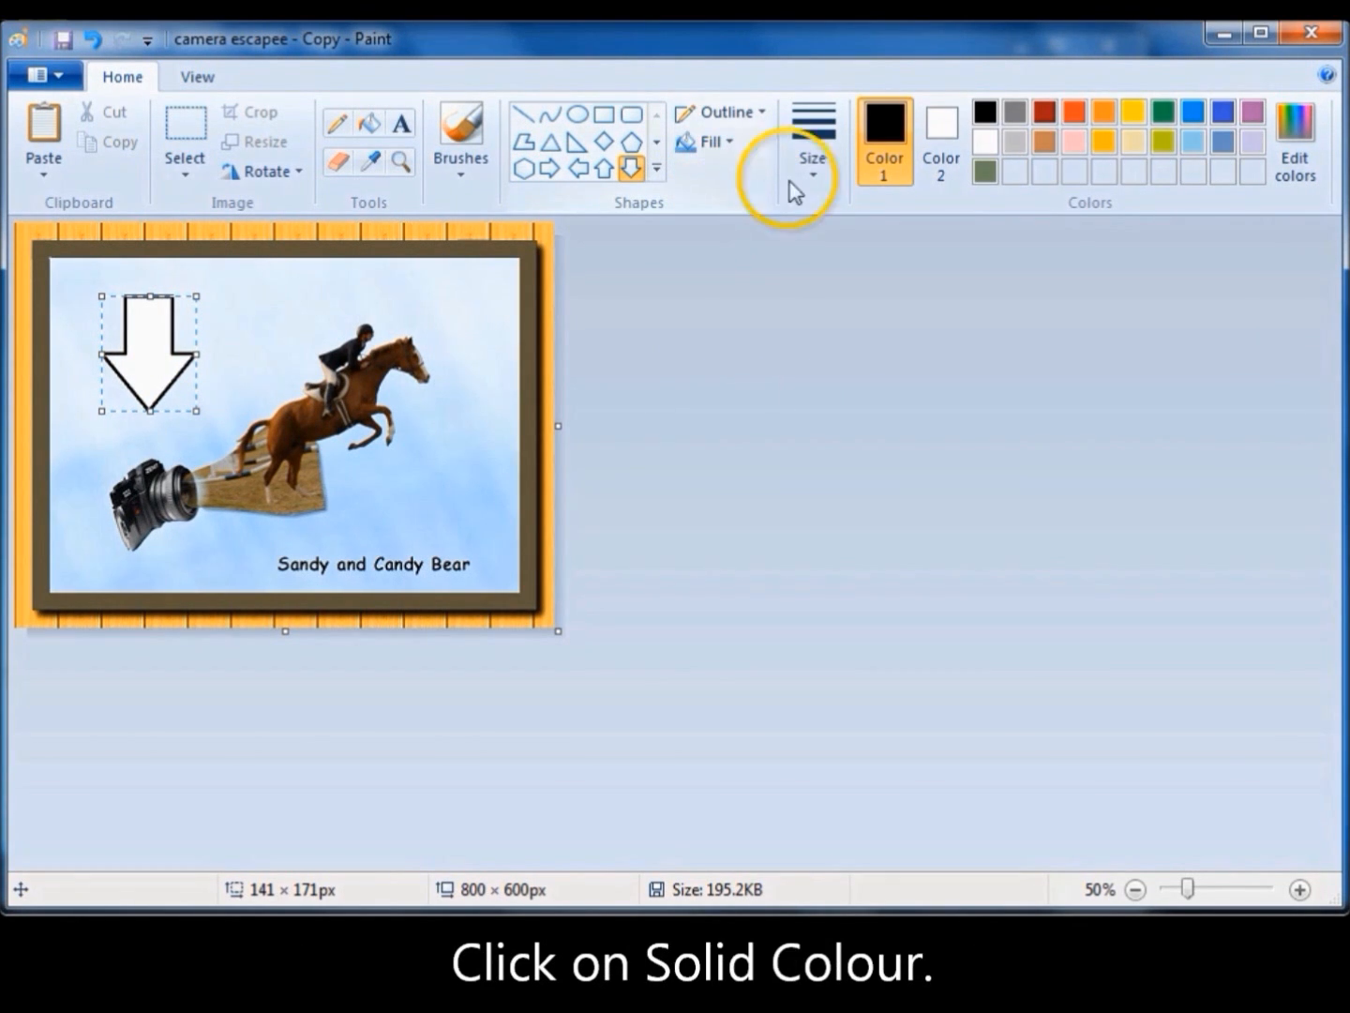
{"action": "left_click", "coordinate": [940, 128]}
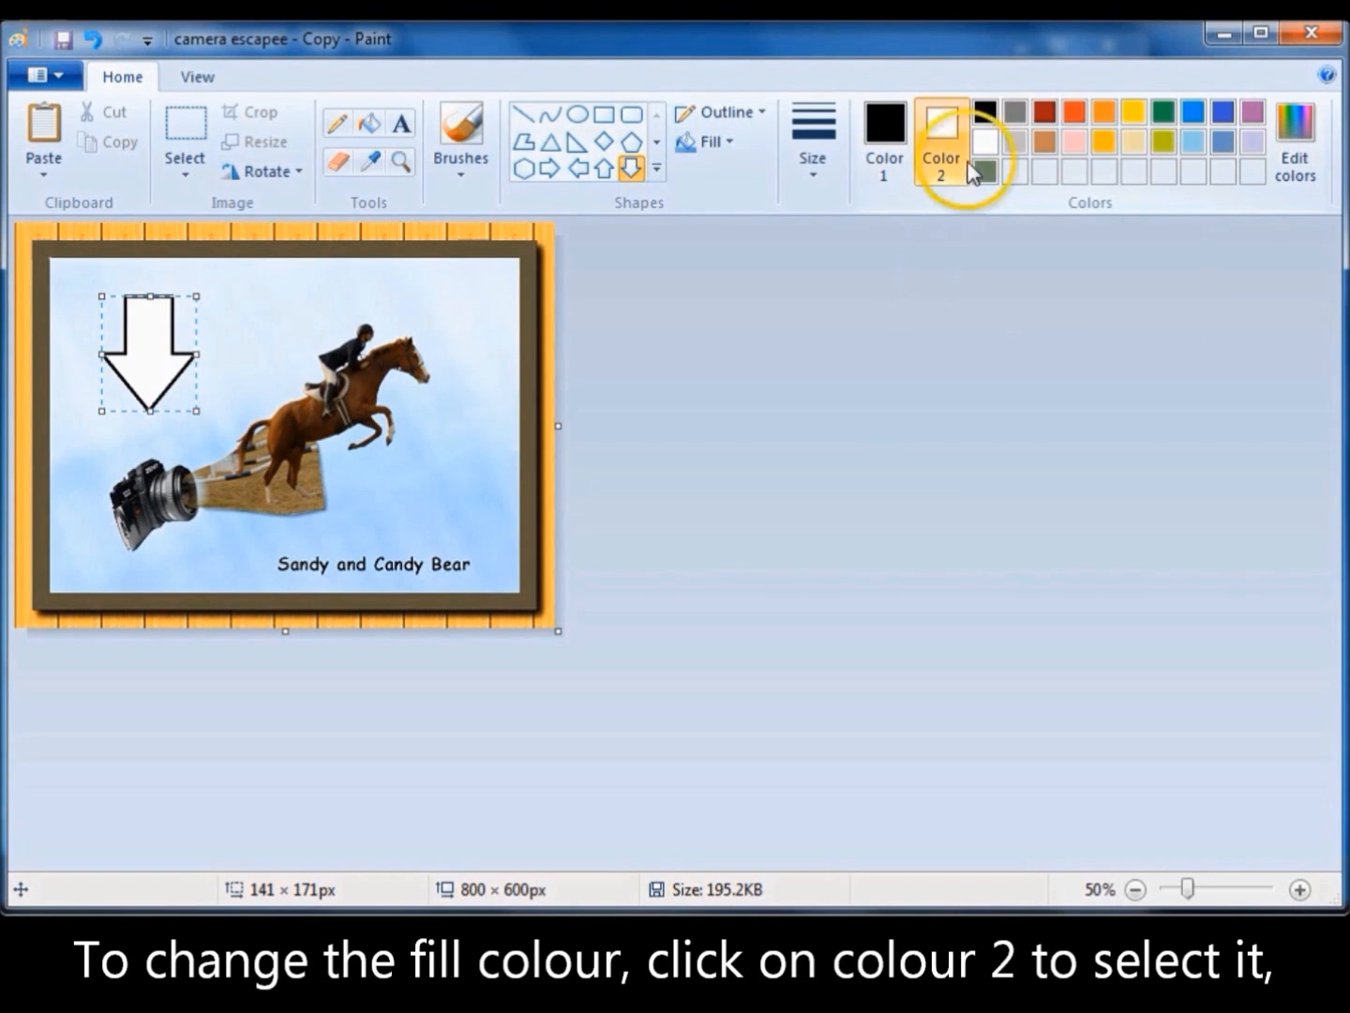
Try a range of palette colors as the arrow's fill, including rose, purple, yellow, lavender and black.
{"action": "left_click", "coordinate": [1069, 144]}
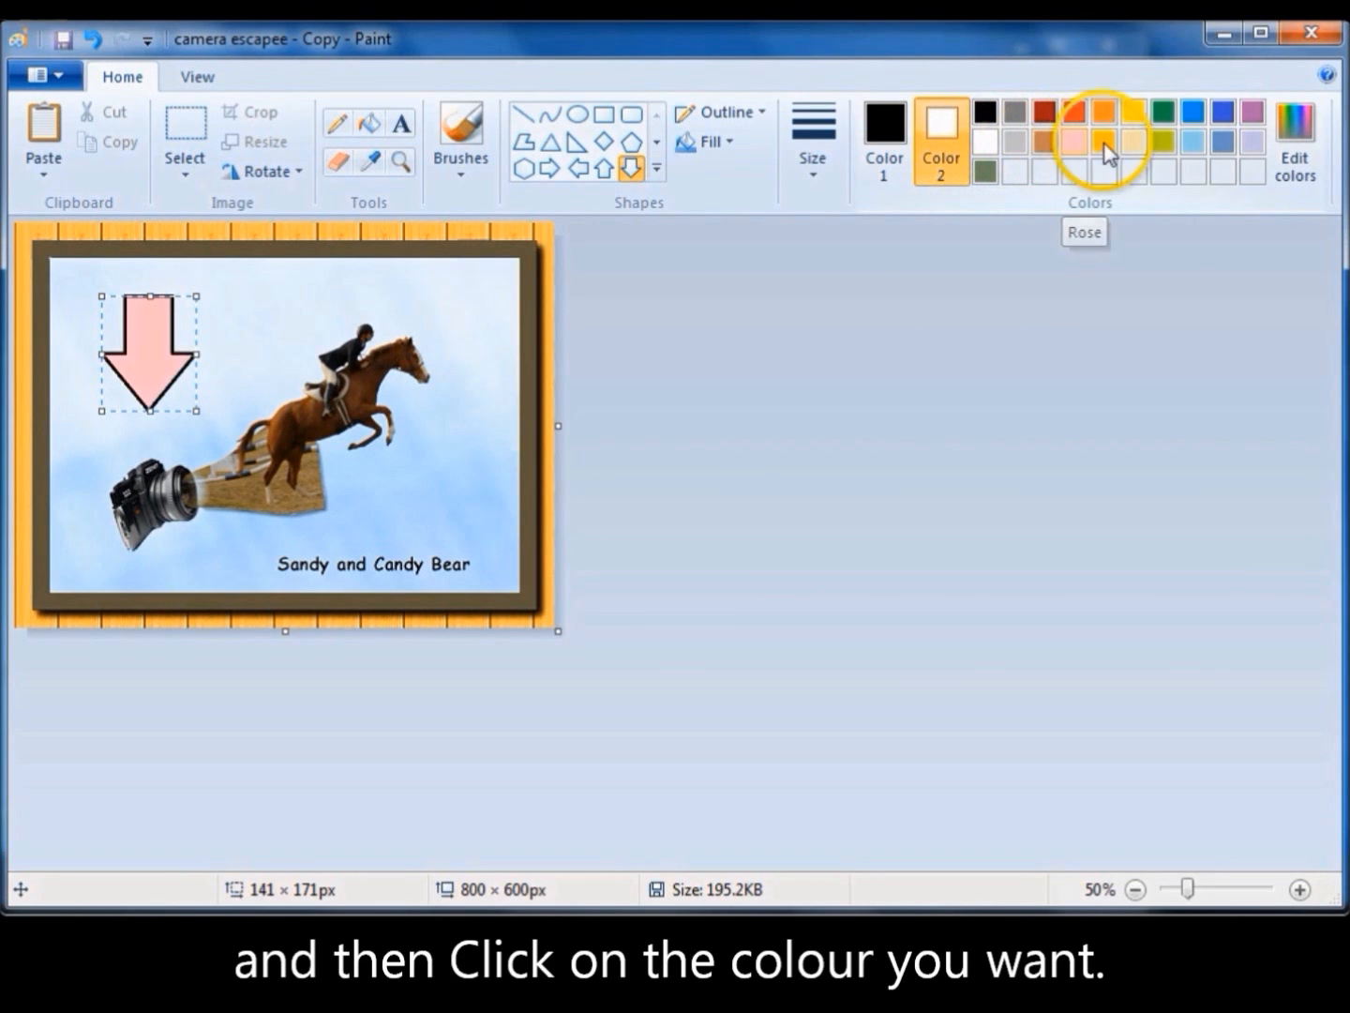
{"action": "left_click", "coordinate": [1142, 141]}
{"action": "left_click", "coordinate": [1192, 142]}
{"action": "left_click", "coordinate": [1251, 116]}
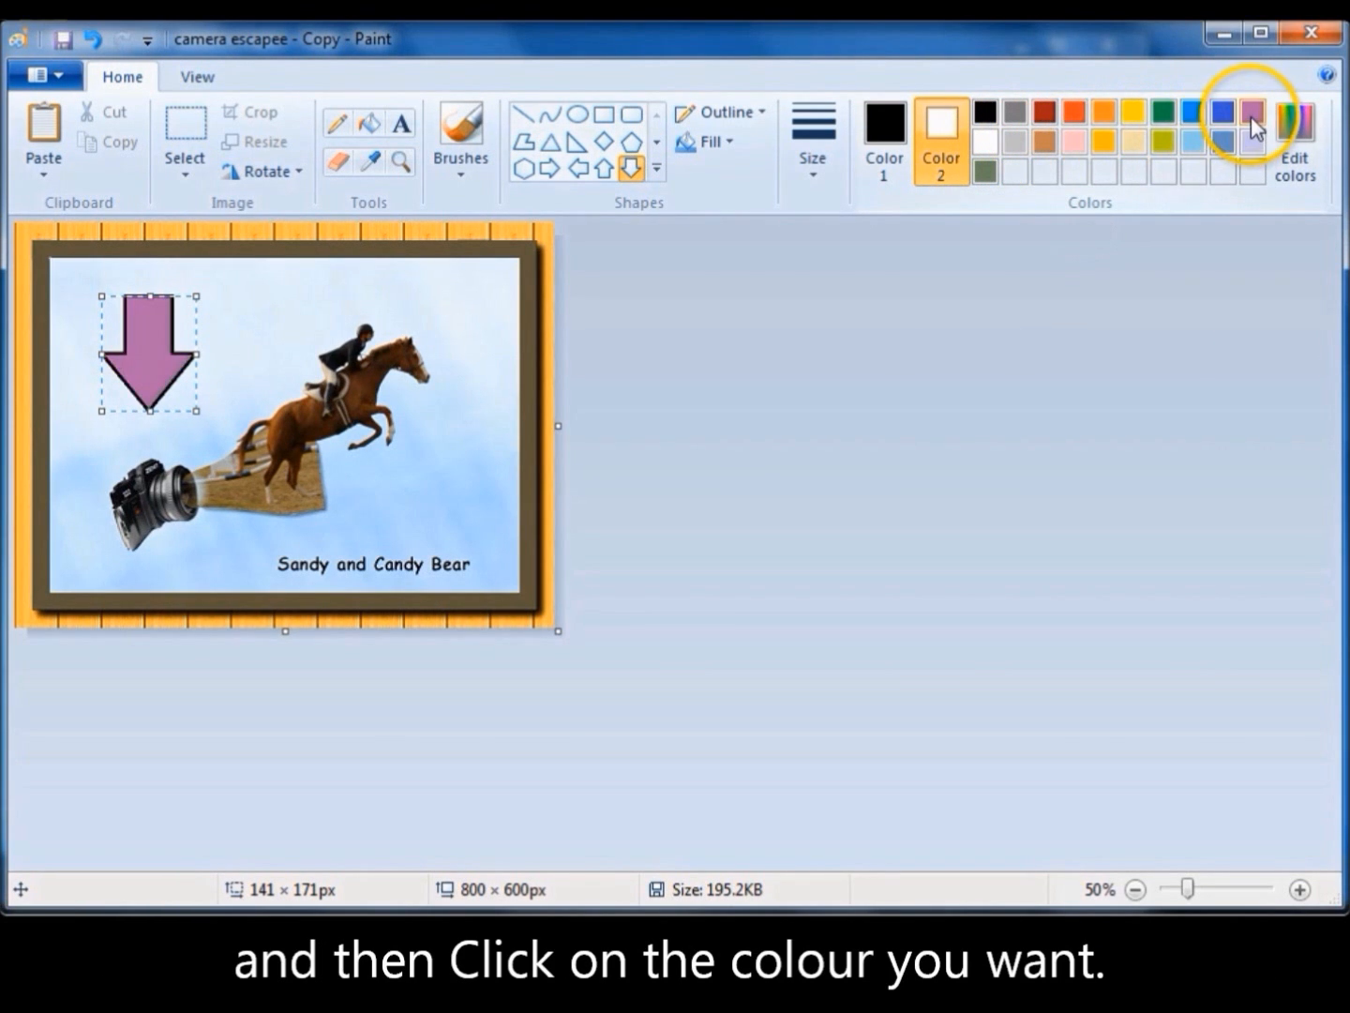
{"action": "left_click", "coordinate": [1189, 114]}
{"action": "left_click", "coordinate": [1132, 114]}
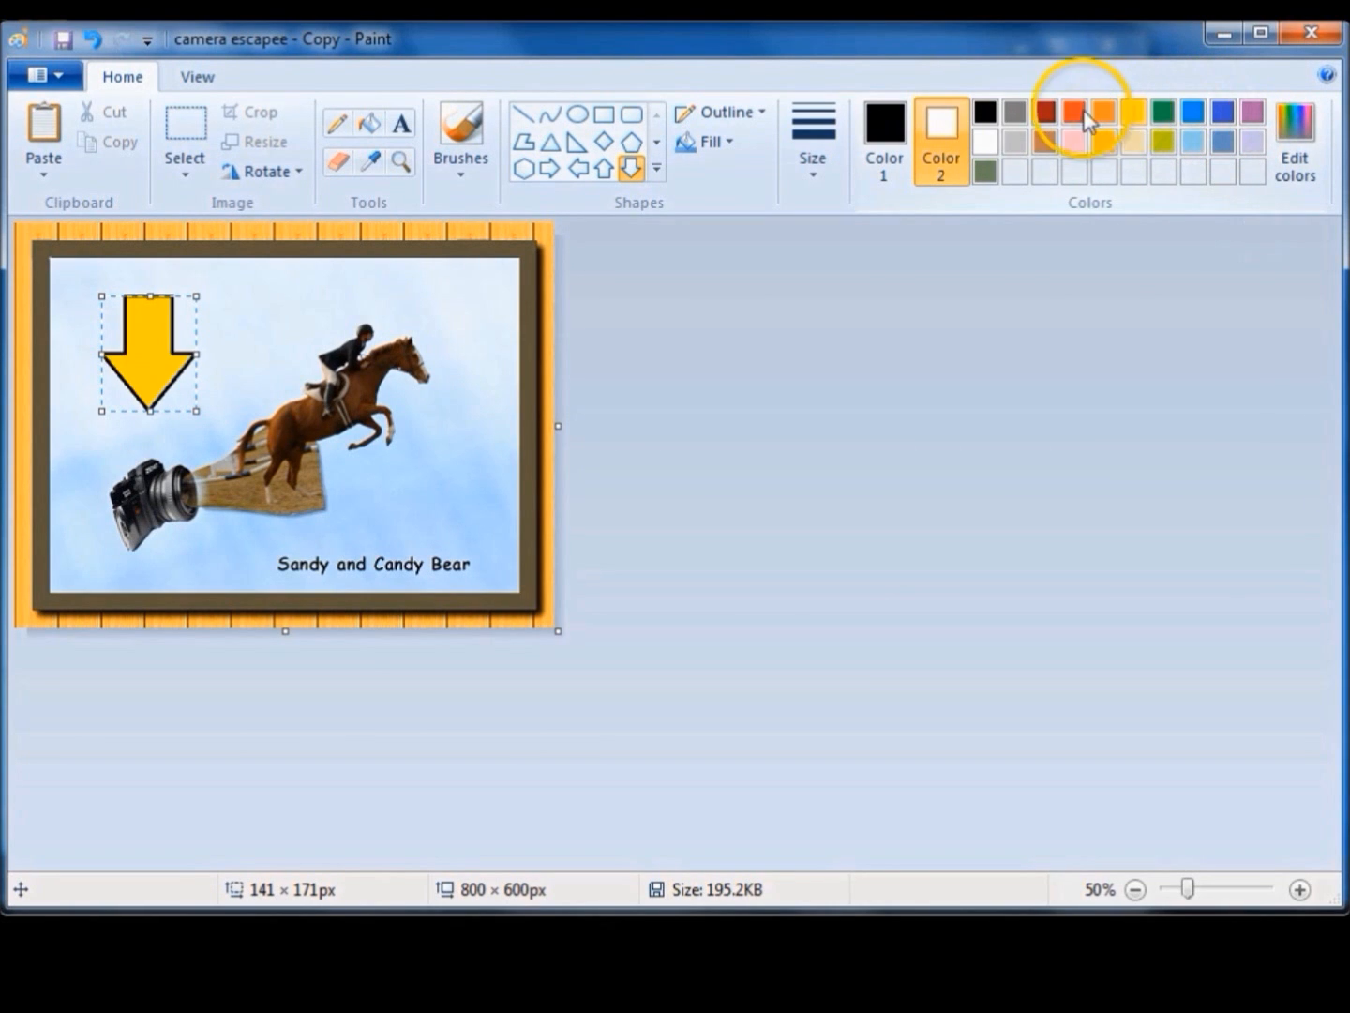
{"action": "left_click", "coordinate": [986, 114]}
{"action": "left_click", "coordinate": [988, 142]}
{"action": "left_click", "coordinate": [1016, 139]}
{"action": "left_click", "coordinate": [1047, 141]}
{"action": "left_click", "coordinate": [1192, 143]}
{"action": "left_click", "coordinate": [1220, 143]}
{"action": "left_click", "coordinate": [1250, 142]}
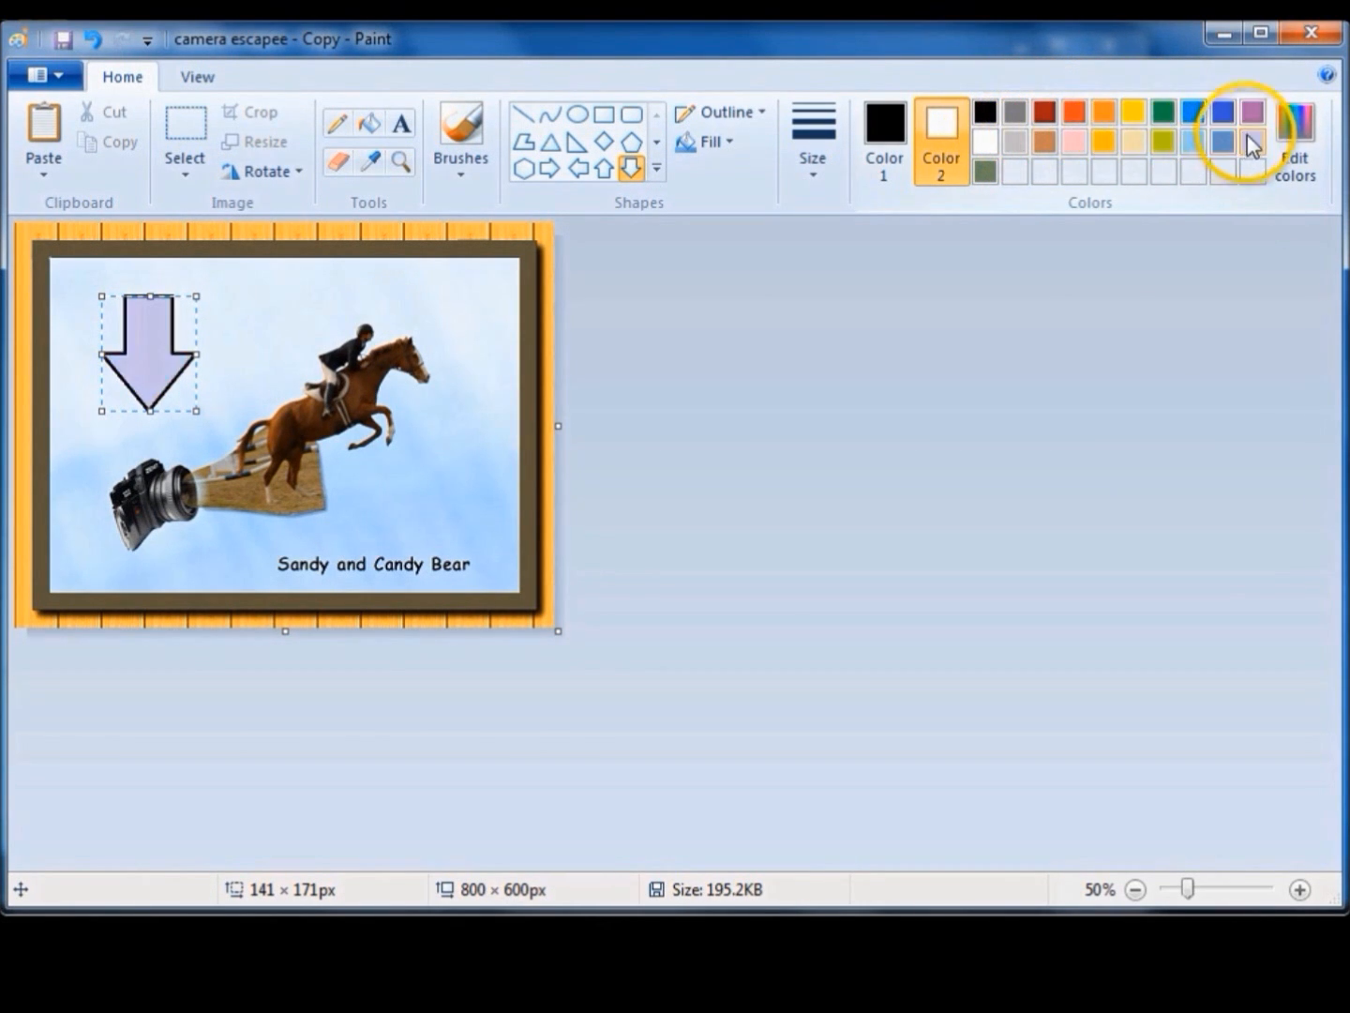
{"action": "left_click", "coordinate": [1254, 115]}
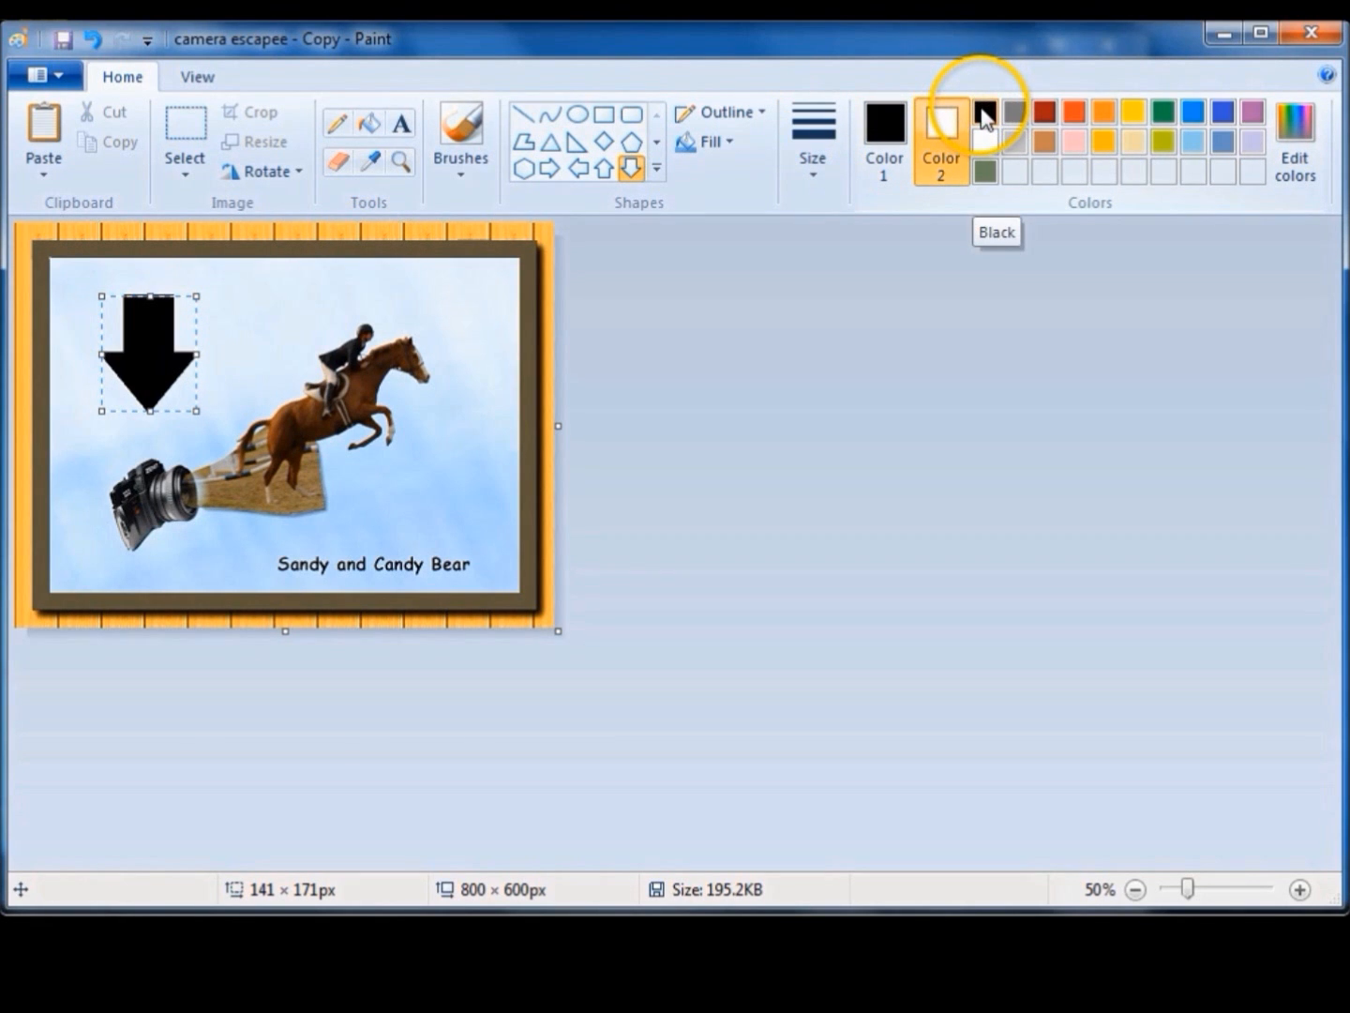
Set the down arrow's fill color to the palette's bright orange-red.
{"action": "left_click", "coordinate": [1075, 114]}
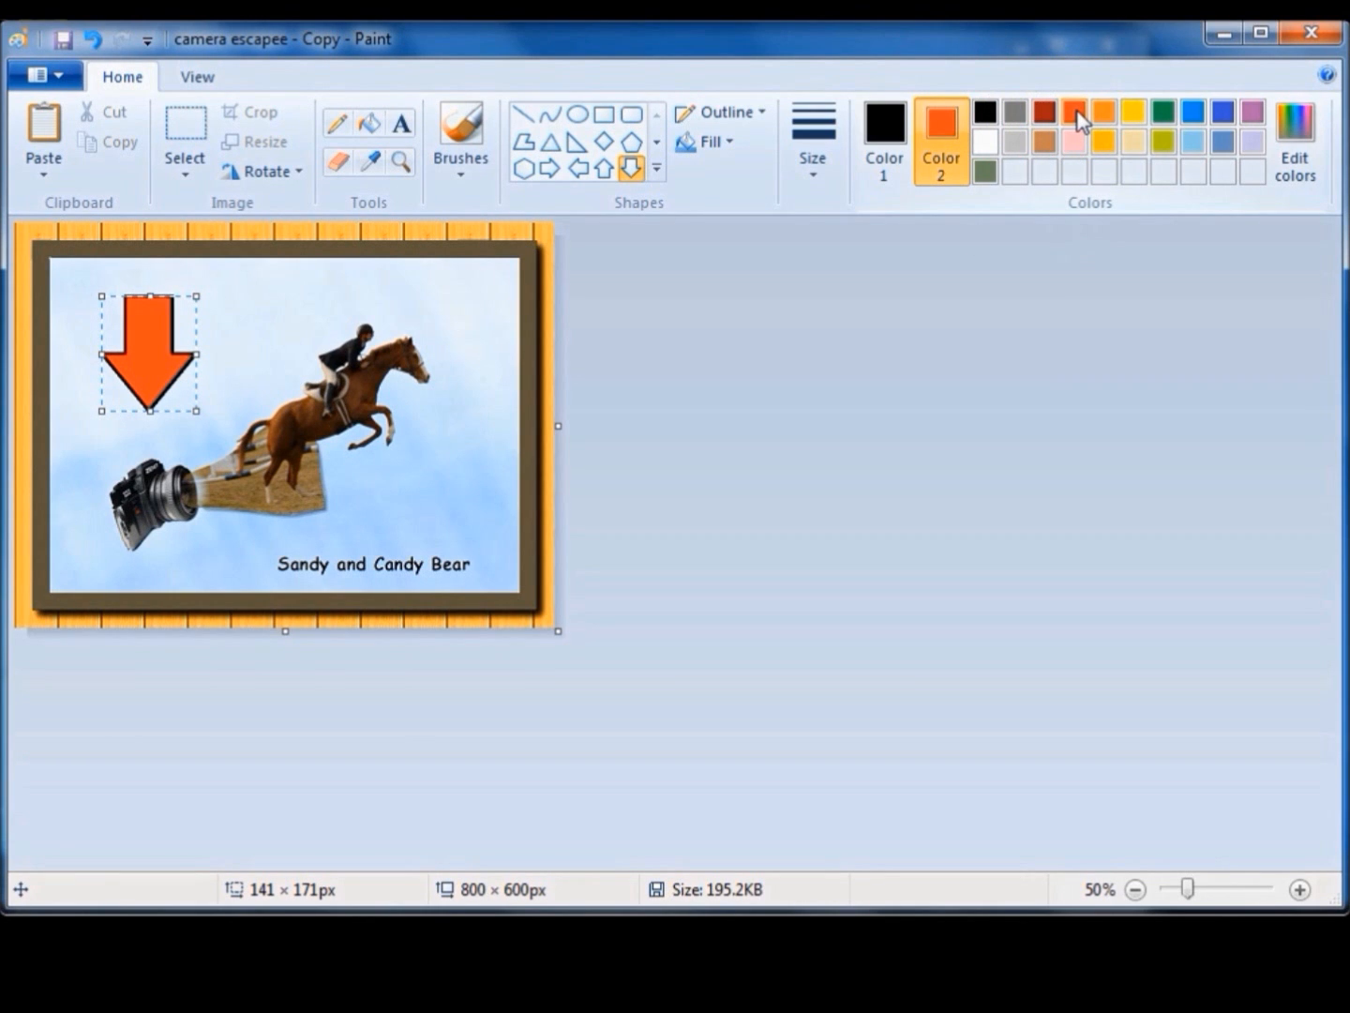